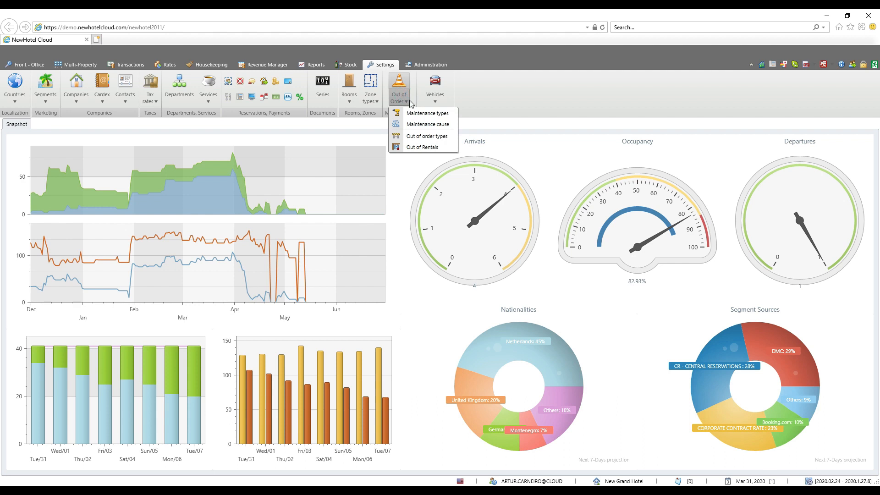
Open the maintenance types list and view the blank form for a new type without saving it.
{"action": "left_click", "coordinate": [417, 113]}
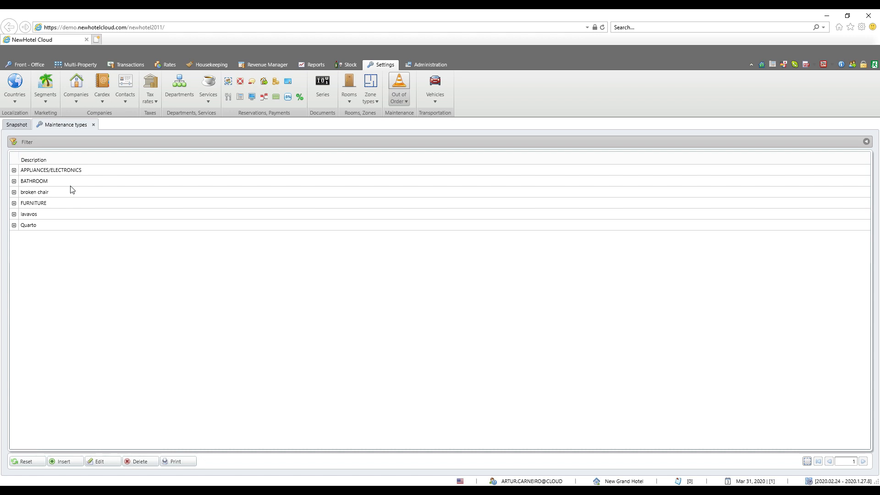
{"action": "left_click", "coordinate": [64, 462]}
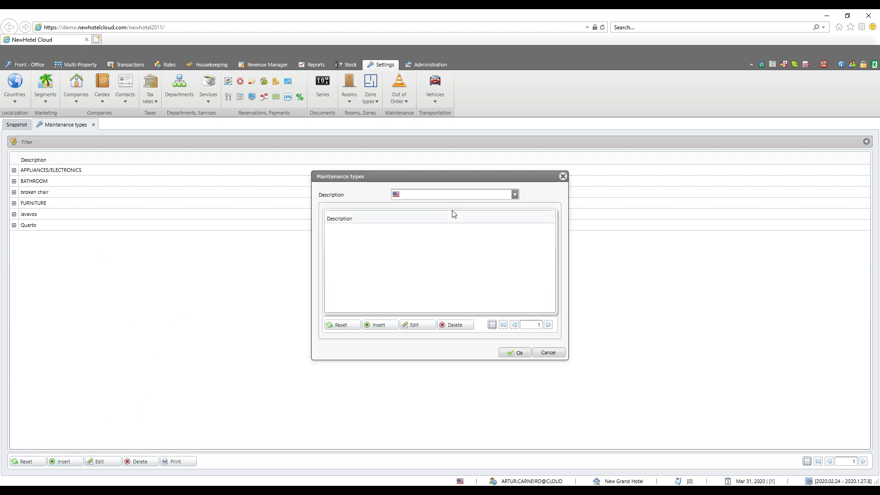
{"action": "left_click", "coordinate": [437, 195]}
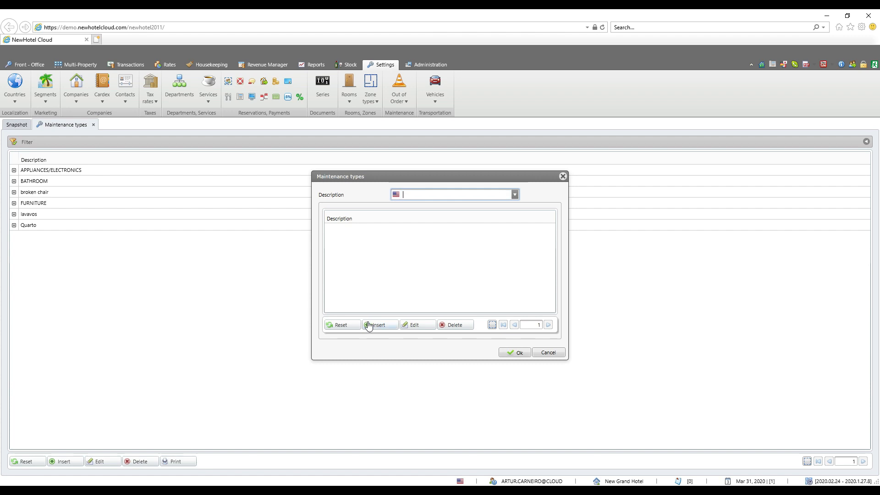
{"action": "left_click", "coordinate": [556, 353]}
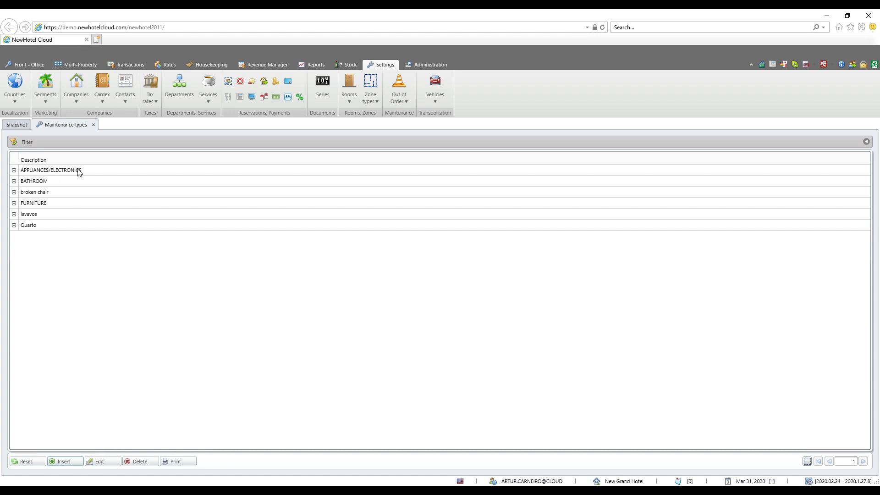
Add a "Hair Dryer" sub-type to the APPLIANCES/ELECTRONICS maintenance type and save it.
{"action": "left_click", "coordinate": [14, 171]}
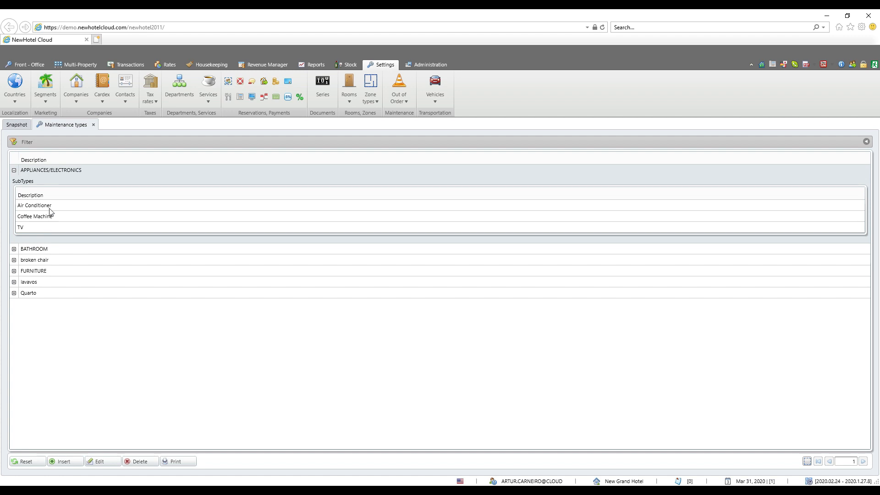
{"action": "left_click", "coordinate": [58, 173]}
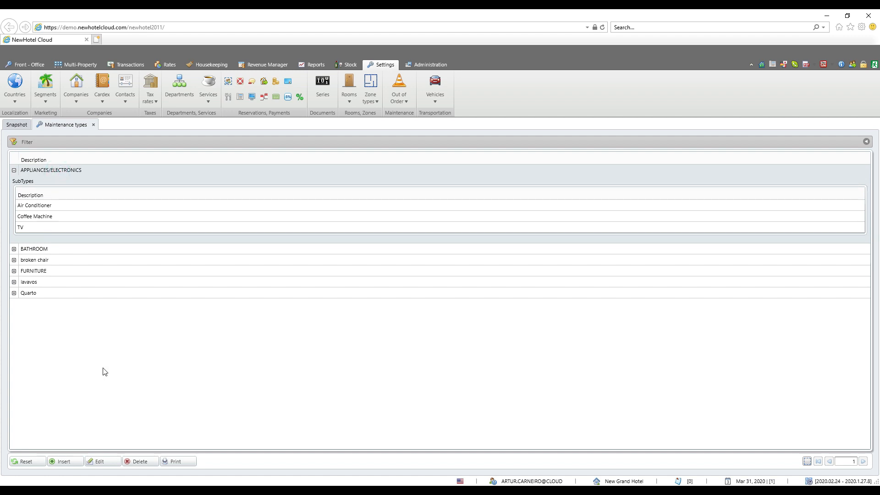
{"action": "left_click", "coordinate": [103, 462]}
{"action": "left_click", "coordinate": [378, 325]}
{"action": "left_click", "coordinate": [441, 263]}
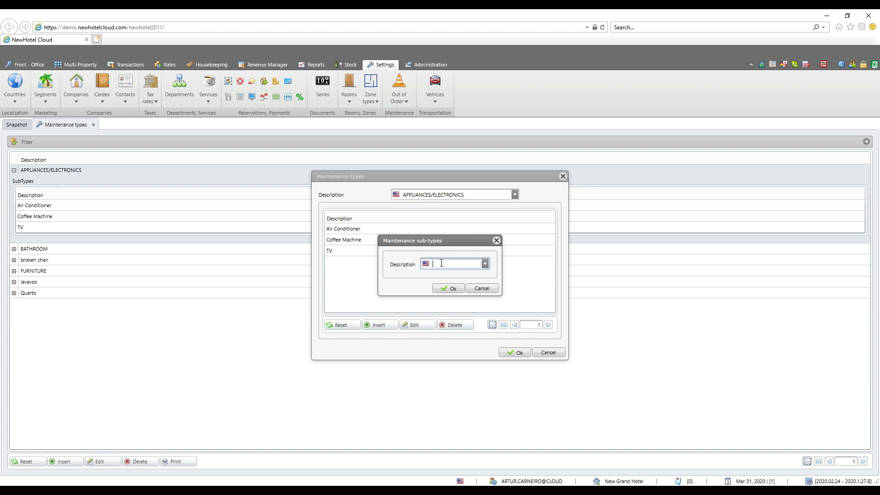
{"action": "type", "text": "Hair Dryer"}
{"action": "left_click", "coordinate": [452, 289]}
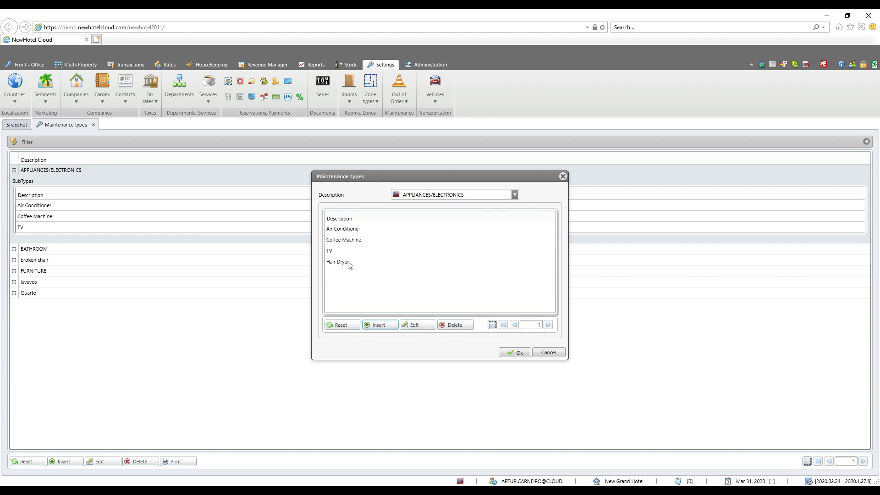
{"action": "left_click", "coordinate": [514, 353]}
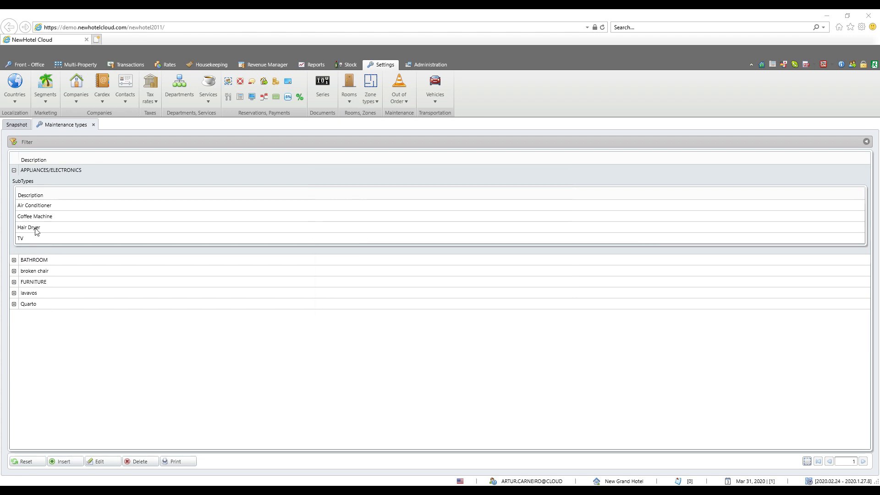
Open the maintenance causes list and view the blank form for a new cause without saving it.
{"action": "left_click", "coordinate": [404, 101]}
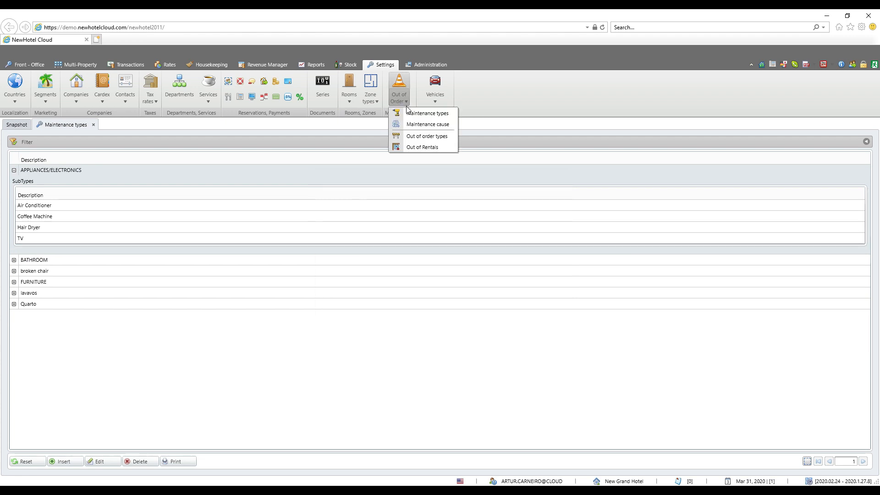
{"action": "left_click", "coordinate": [414, 124]}
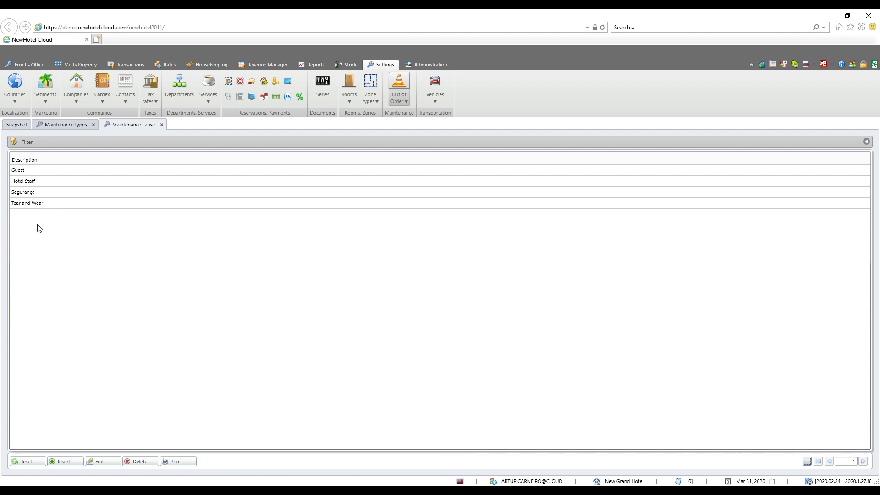
{"action": "left_click", "coordinate": [63, 464]}
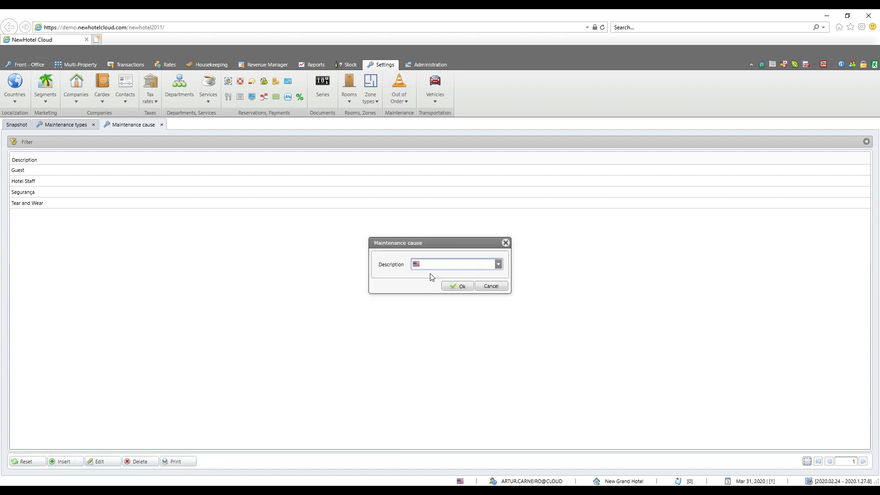
{"action": "left_click", "coordinate": [504, 286]}
Open the out of order types list and go through its entries from ELECTRICAL ISSUE to PLUMBING ISSUE.
{"action": "left_click", "coordinate": [398, 92]}
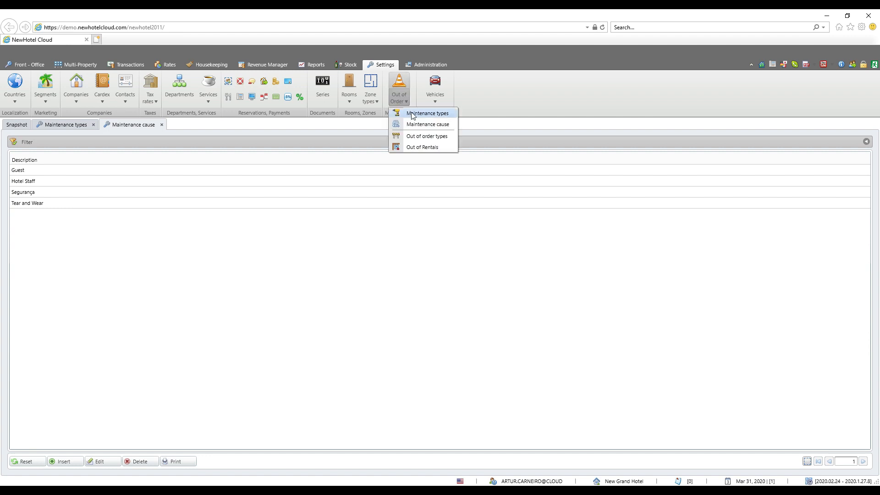
{"action": "left_click", "coordinate": [418, 137]}
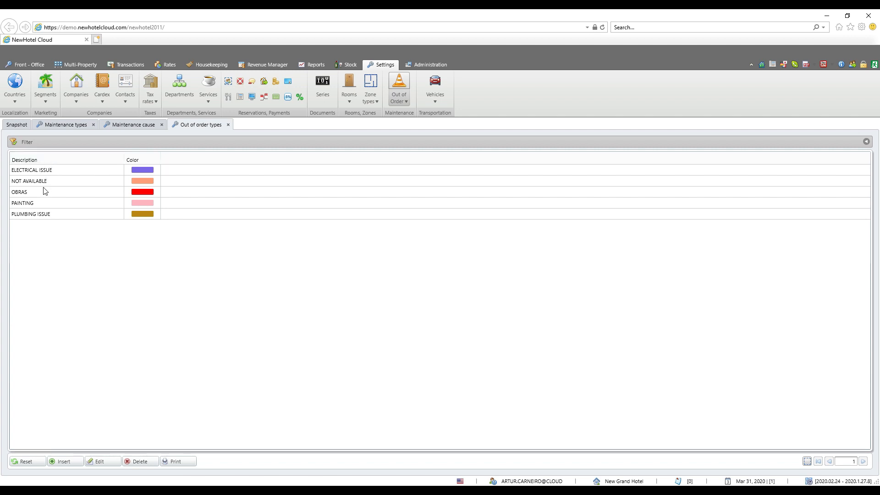
{"action": "left_click", "coordinate": [45, 170]}
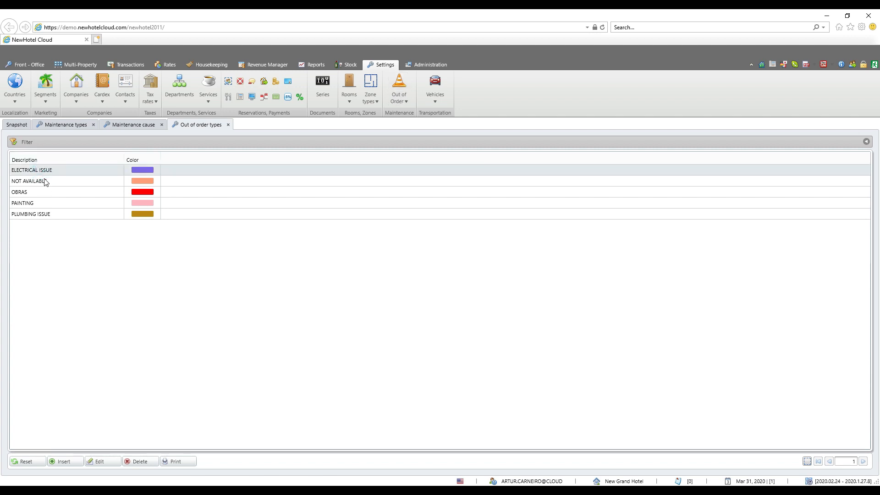
{"action": "left_click", "coordinate": [41, 193]}
{"action": "left_click", "coordinate": [40, 203]}
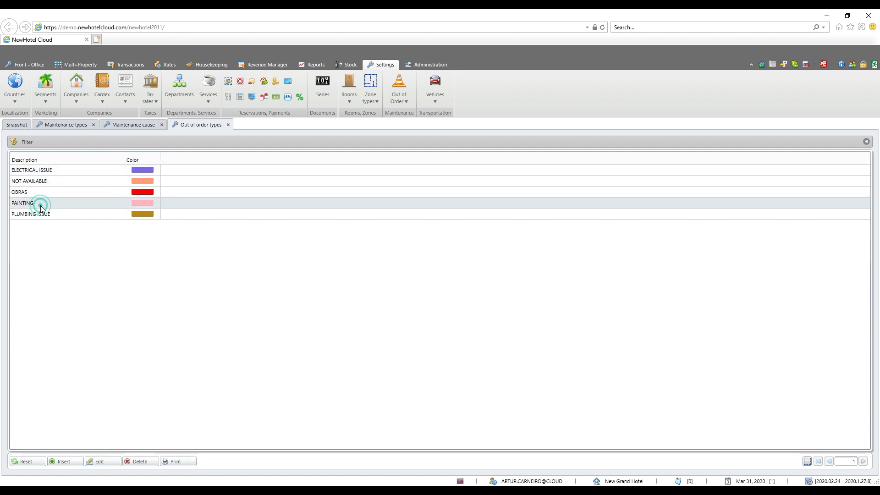
{"action": "left_click", "coordinate": [42, 213]}
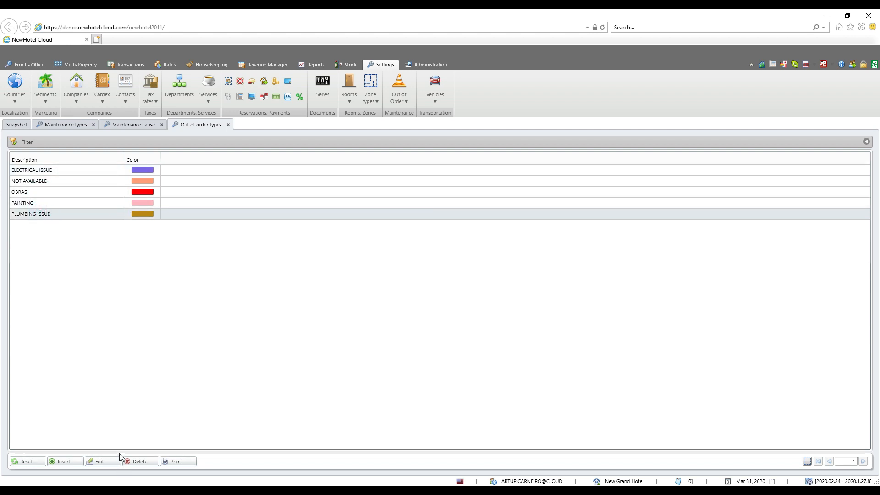
View the description and color options for a new out of order type, leaving the form unsaved.
{"action": "left_click", "coordinate": [72, 462]}
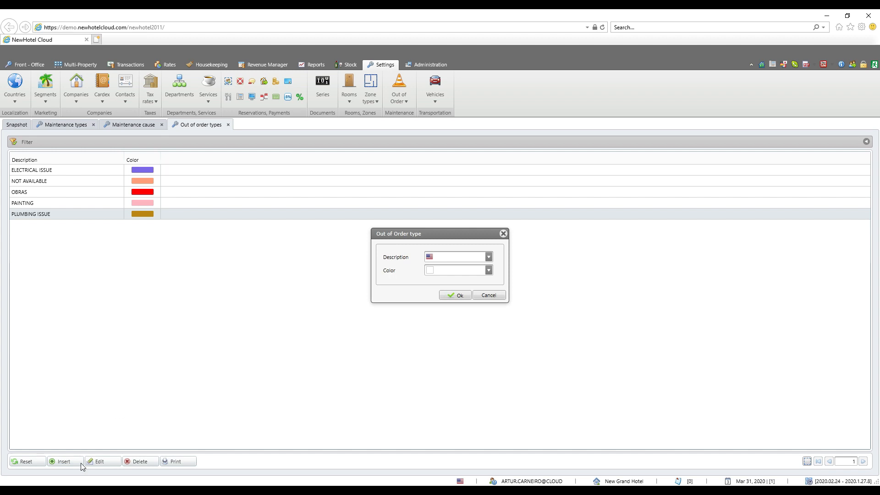
{"action": "left_click", "coordinate": [451, 255]}
{"action": "left_click", "coordinate": [488, 270]}
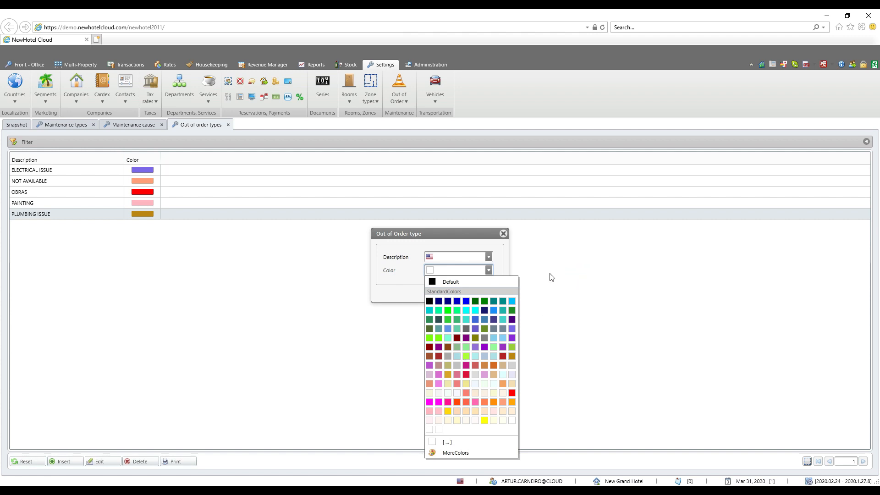
{"action": "left_click", "coordinate": [503, 233]}
Open the Out of Rentals list and examine the color options in the form for a new entry.
{"action": "left_click", "coordinate": [400, 98]}
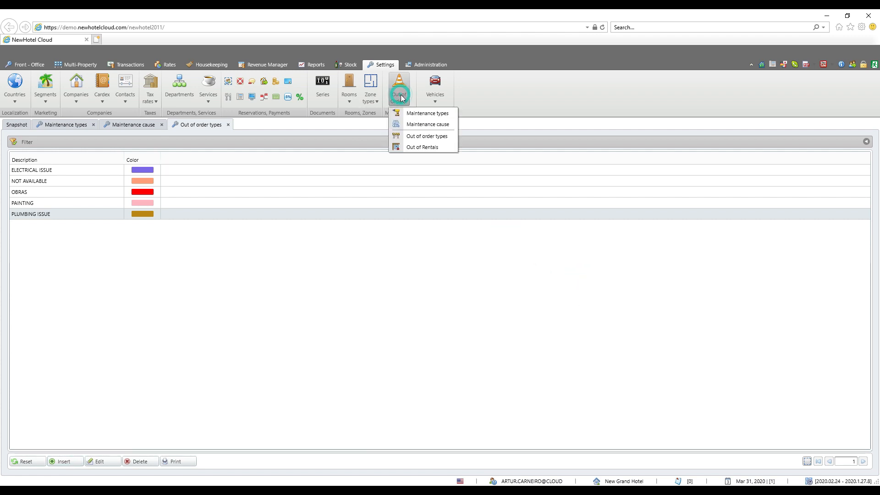
{"action": "left_click", "coordinate": [415, 145]}
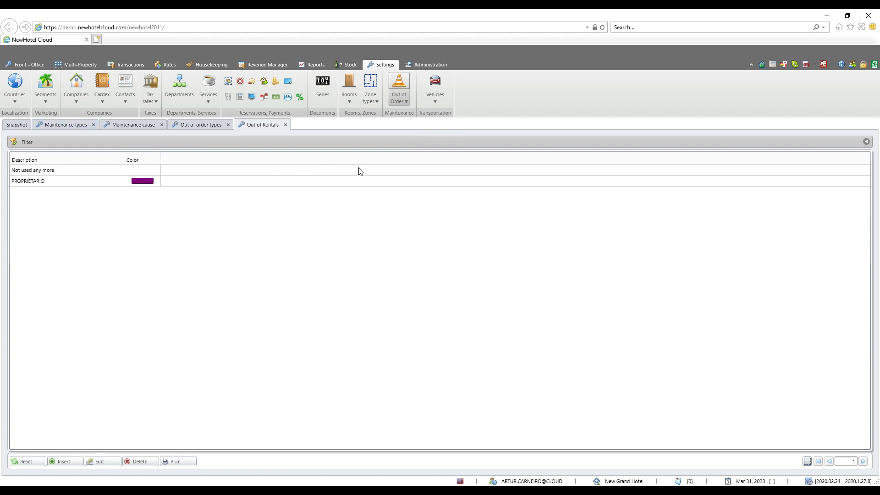
{"action": "left_click", "coordinate": [399, 102]}
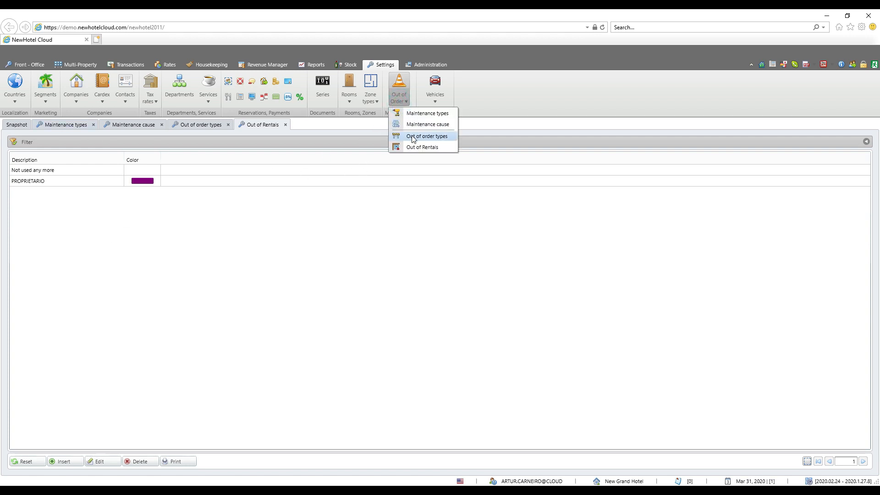
{"action": "left_click", "coordinate": [193, 198]}
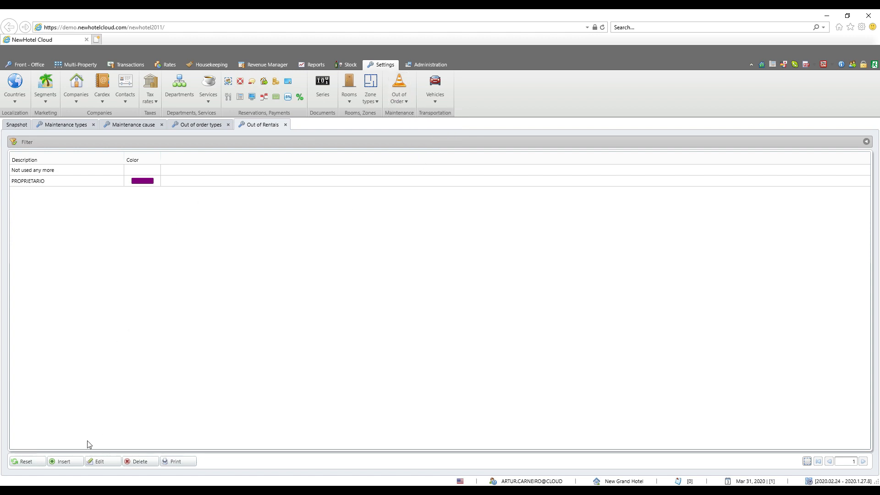
{"action": "left_click", "coordinate": [70, 462]}
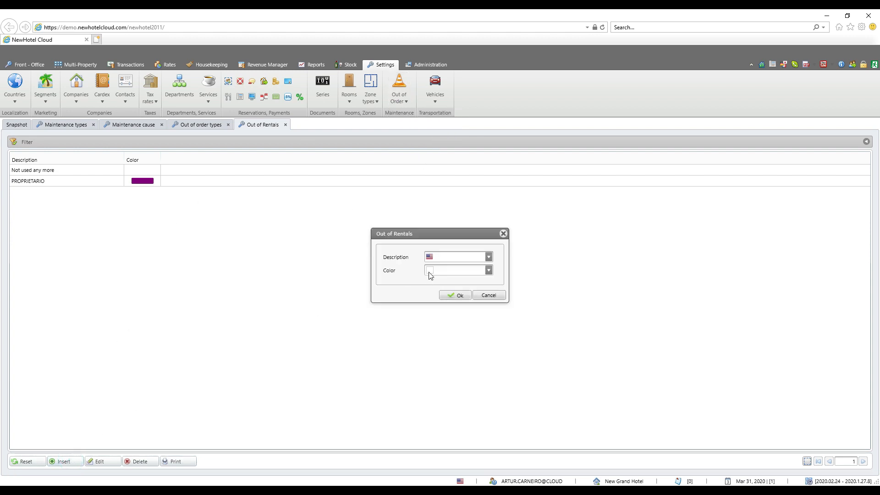
{"action": "left_click", "coordinate": [489, 271]}
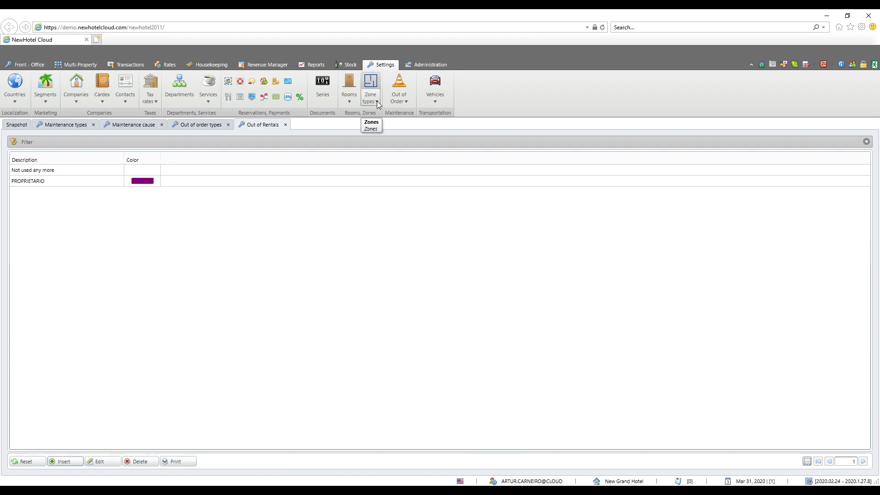
Open the zone types list and view the blank form for a new zone type without saving it.
{"action": "left_click", "coordinate": [377, 102]}
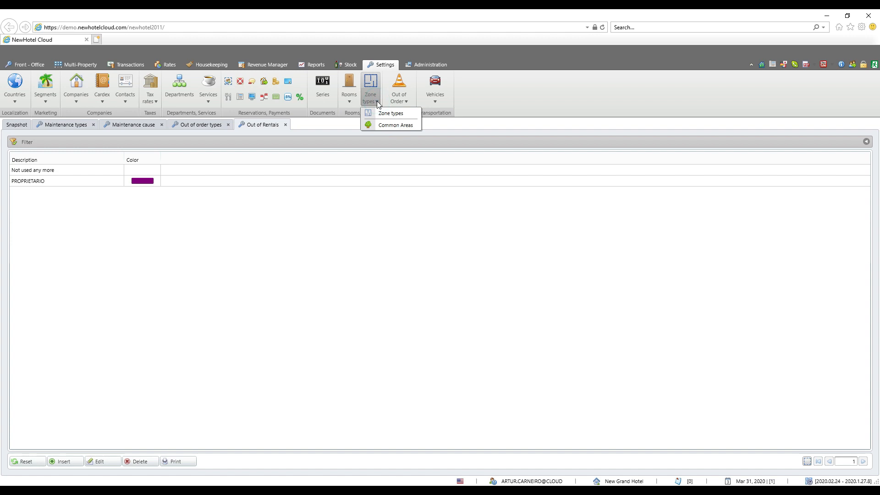
{"action": "left_click", "coordinate": [390, 113]}
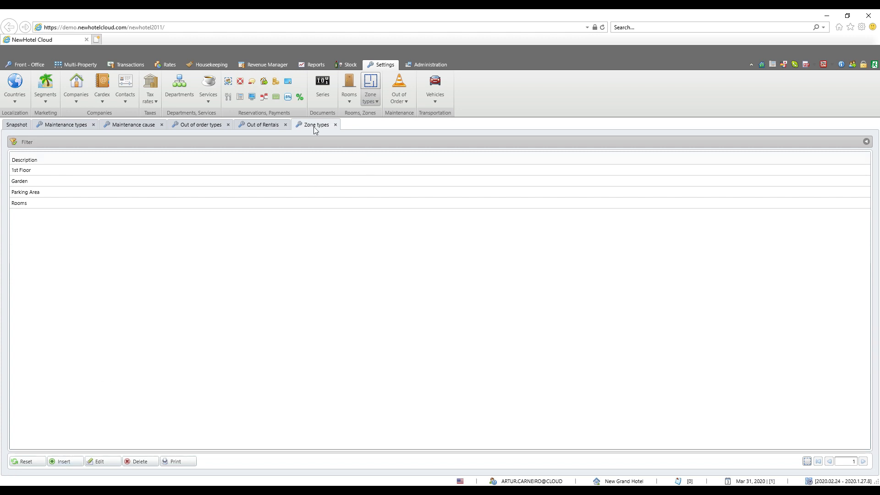
{"action": "left_click", "coordinate": [65, 462]}
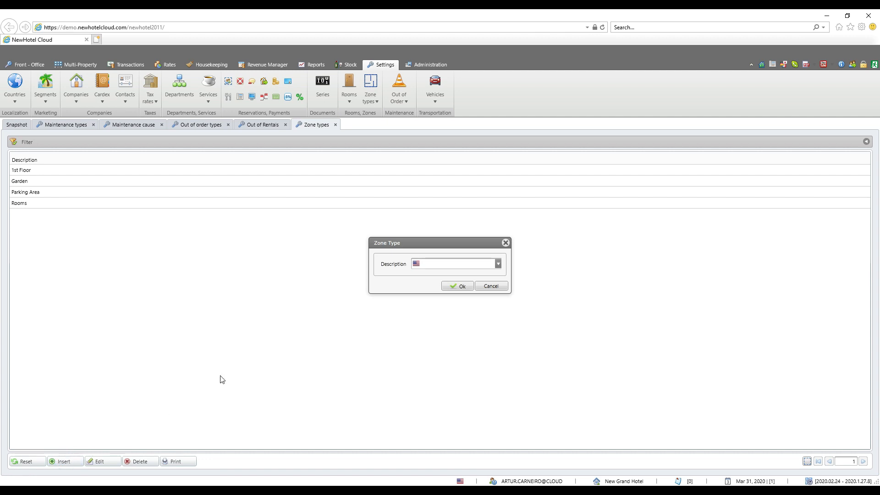
{"action": "left_click", "coordinate": [491, 286]}
Open the Common Areas list and examine the zone type, area and area unit fields for a new common area.
{"action": "left_click", "coordinate": [370, 101]}
{"action": "left_click", "coordinate": [381, 124]}
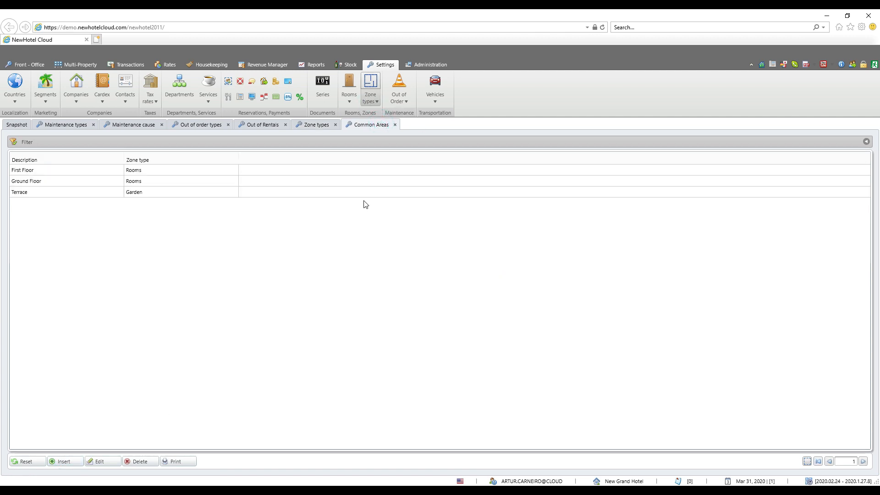
{"action": "left_click", "coordinate": [58, 463]}
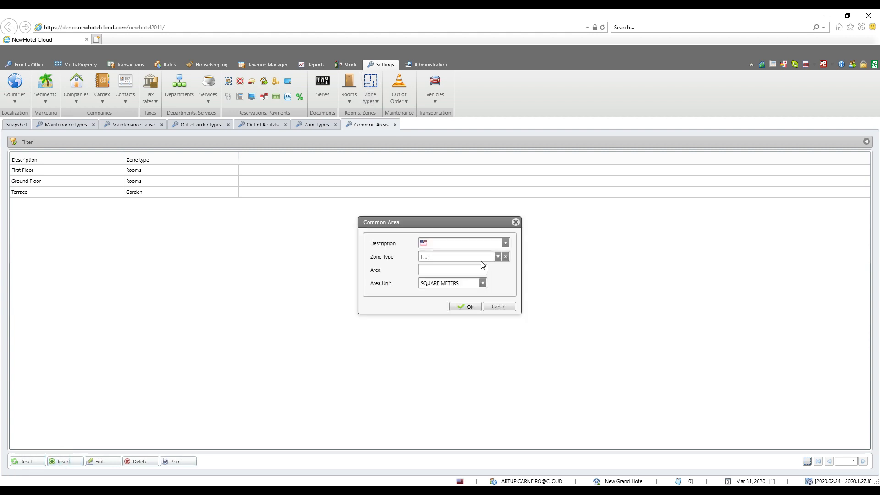
{"action": "left_click", "coordinate": [449, 256]}
{"action": "left_click", "coordinate": [461, 271]}
{"action": "left_click", "coordinate": [483, 284]}
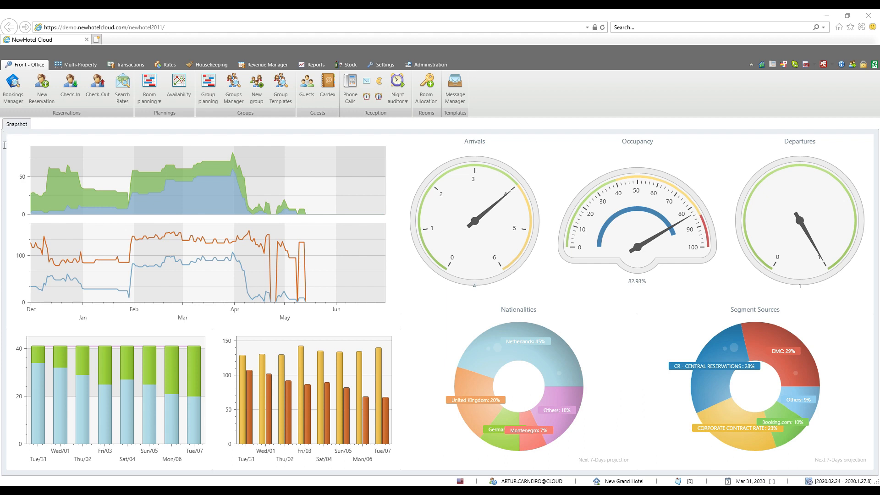
Open room 20's out of order record in Housekeeping and show all its periods, not only the valid ones.
{"action": "left_click", "coordinate": [229, 67]}
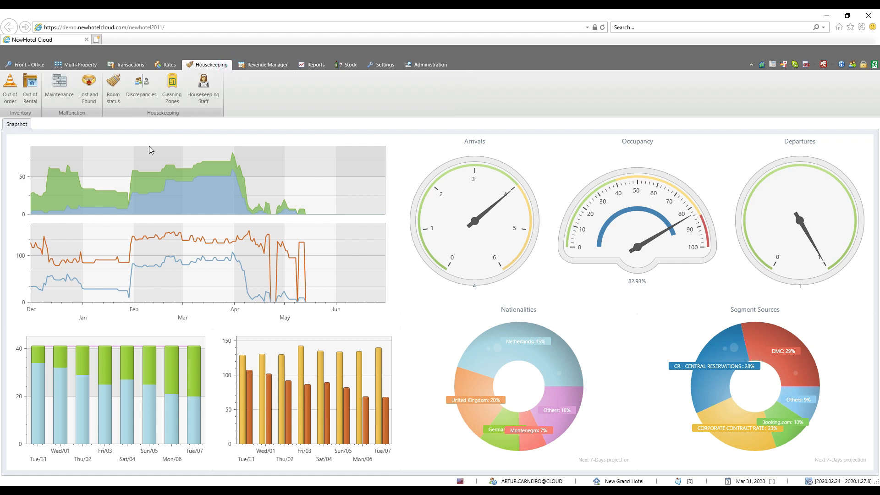
{"action": "left_click", "coordinate": [10, 94]}
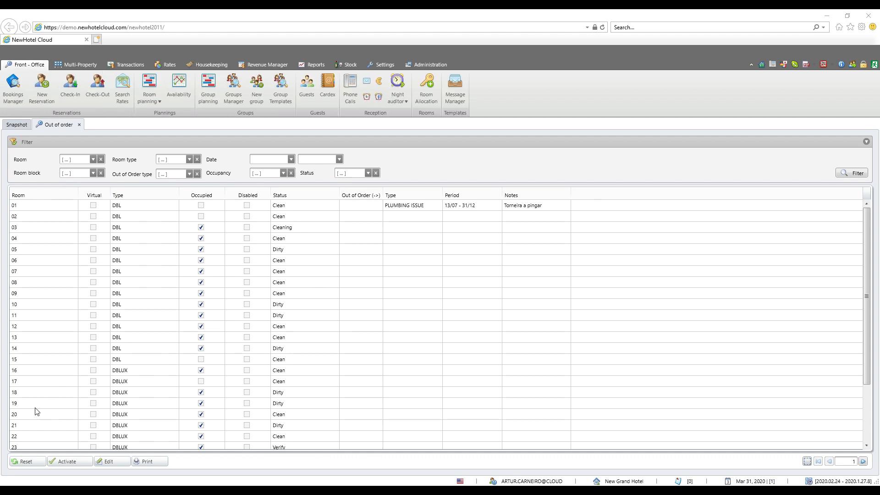
{"action": "left_click", "coordinate": [32, 415]}
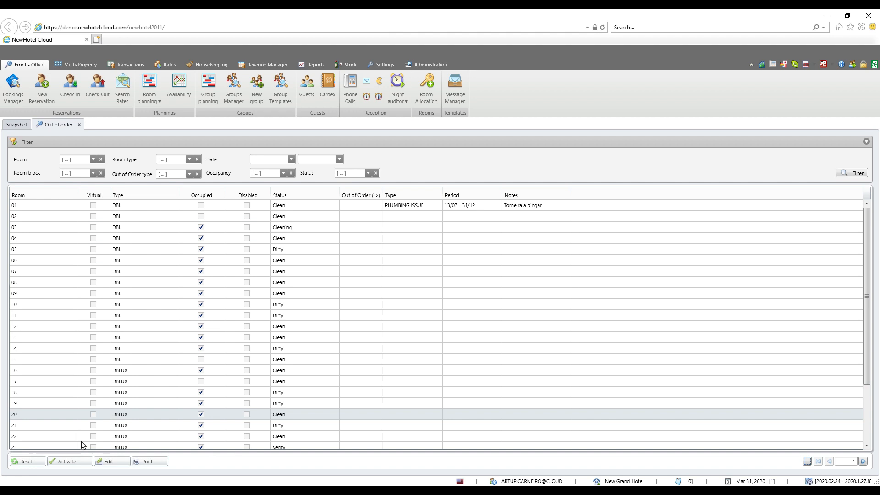
{"action": "left_click", "coordinate": [101, 462]}
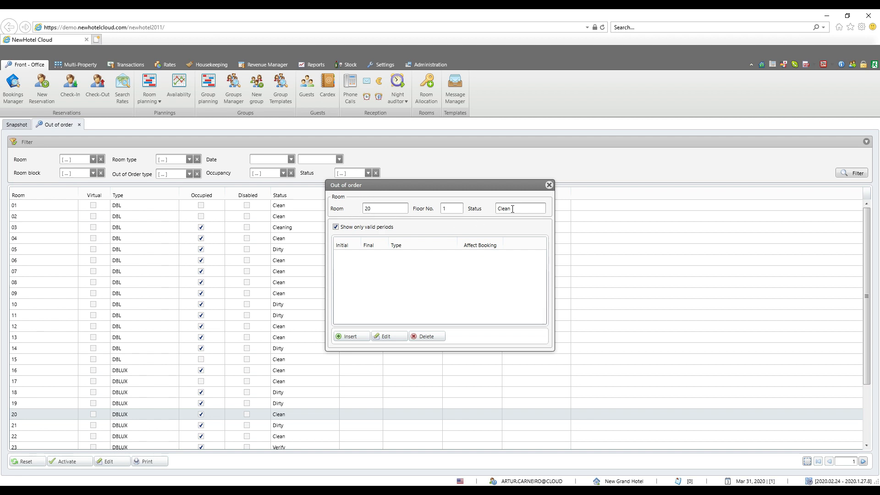
{"action": "left_click", "coordinate": [338, 228]}
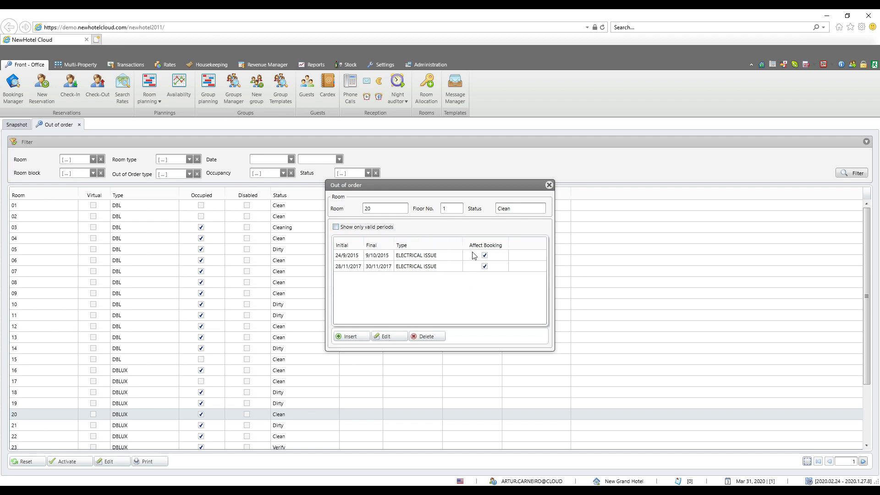
List only room 20's valid periods and start a new out of order period that affects bookings.
{"action": "left_click", "coordinate": [336, 227]}
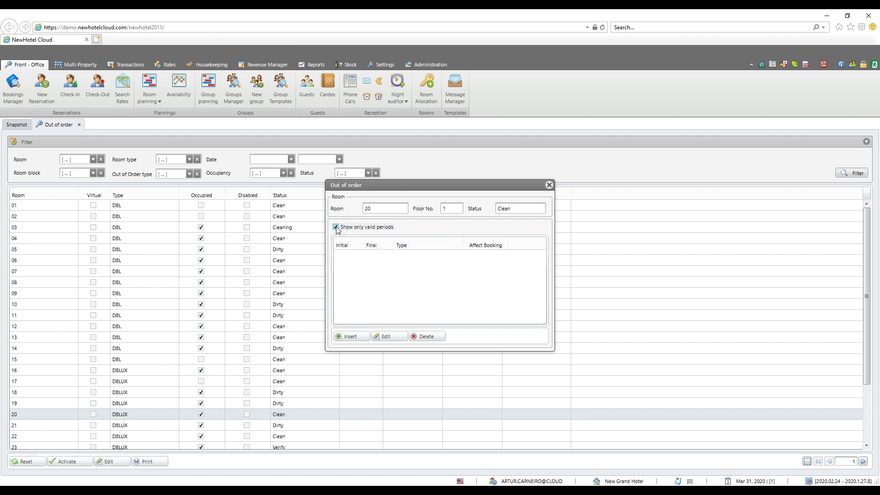
{"action": "left_click", "coordinate": [354, 338]}
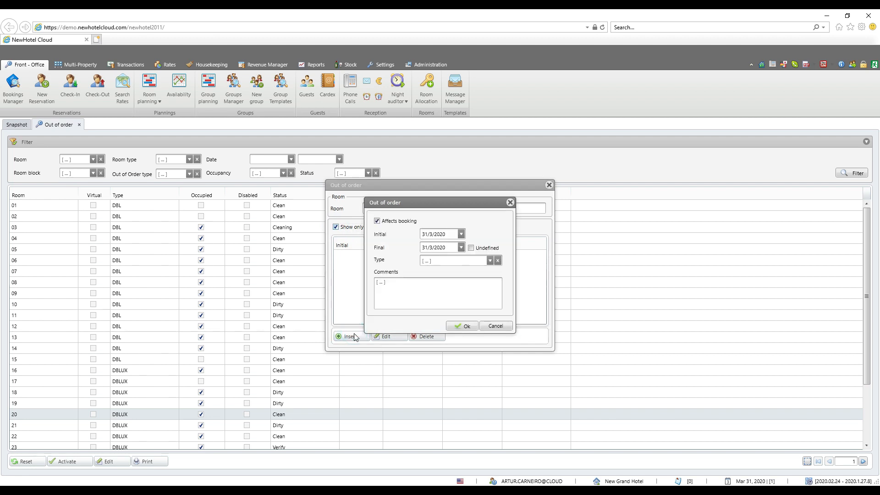
{"action": "left_click", "coordinate": [385, 222]}
{"action": "left_click", "coordinate": [379, 224]}
Set the new out of order period to run from 9/4/2020 to 16/4/2020, leaving the Undefined option off.
{"action": "left_click", "coordinate": [462, 235]}
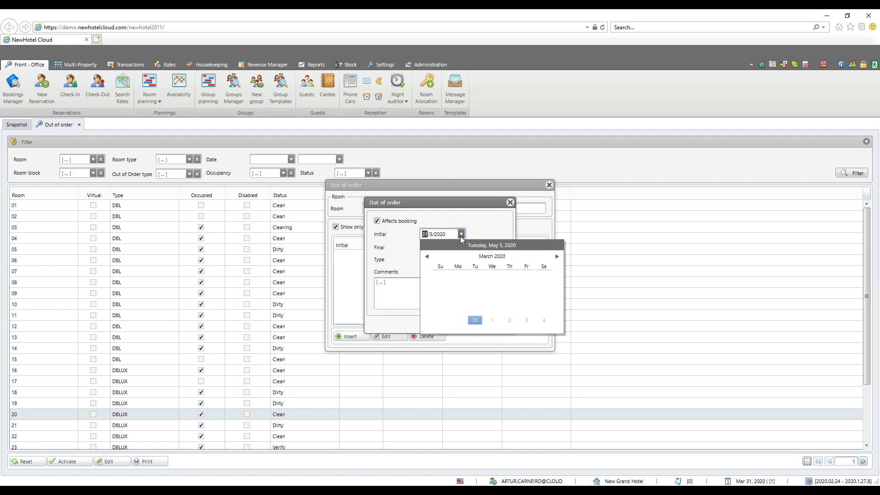
{"action": "left_click", "coordinate": [556, 257]}
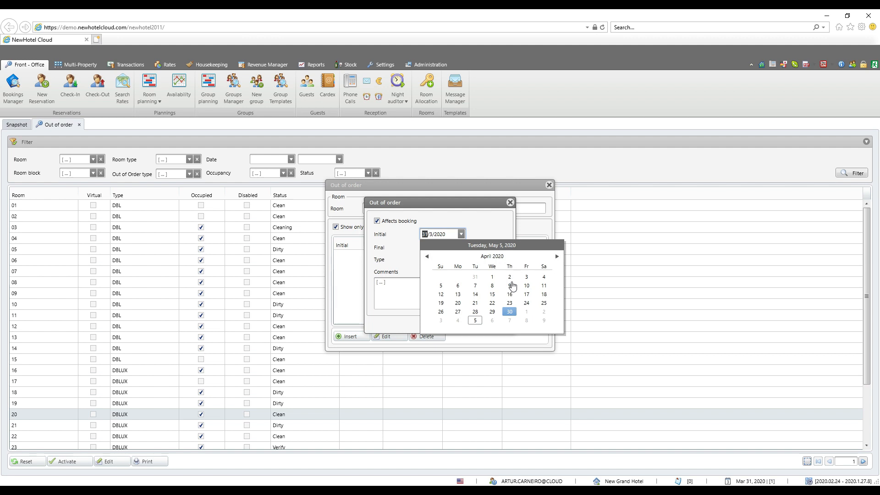
{"action": "left_click", "coordinate": [510, 286]}
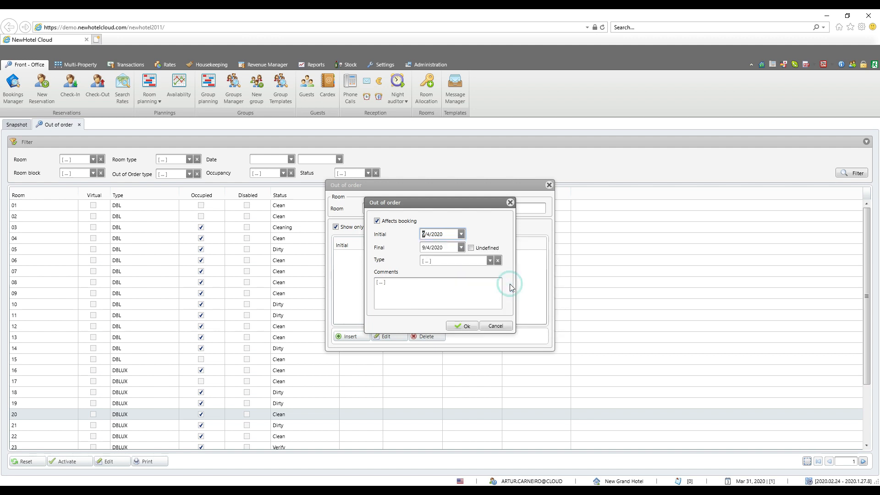
{"action": "left_click", "coordinate": [462, 247]}
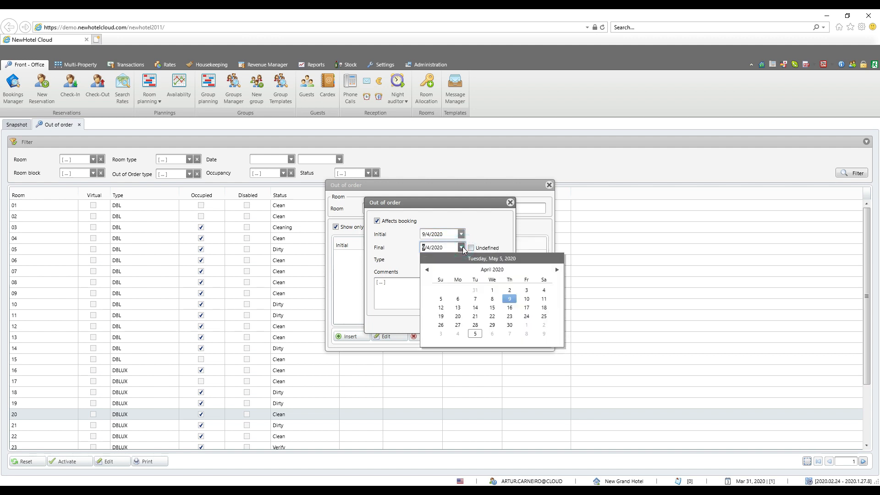
{"action": "left_click", "coordinate": [510, 308]}
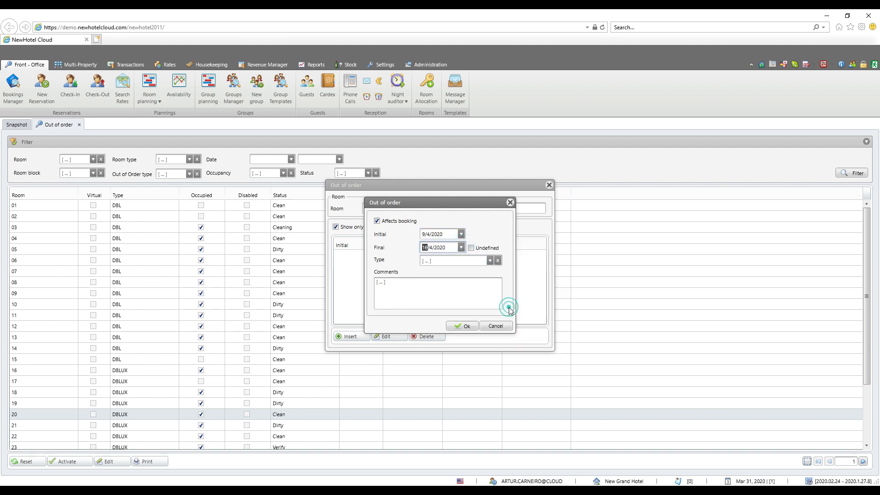
{"action": "left_click", "coordinate": [471, 249]}
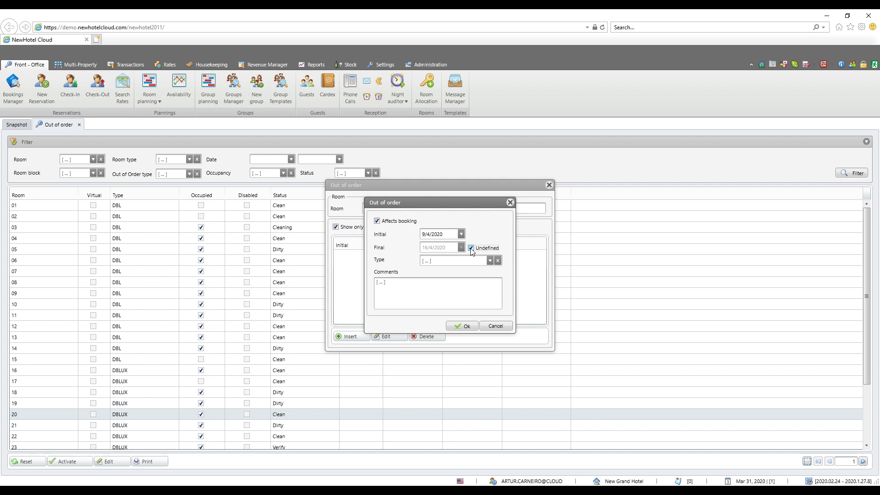
{"action": "left_click", "coordinate": [471, 249]}
Set the out of order type to PAINTING without comments, save the period and refresh the room list.
{"action": "left_click", "coordinate": [490, 261]}
{"action": "left_click", "coordinate": [470, 297]}
{"action": "left_click", "coordinate": [432, 291]}
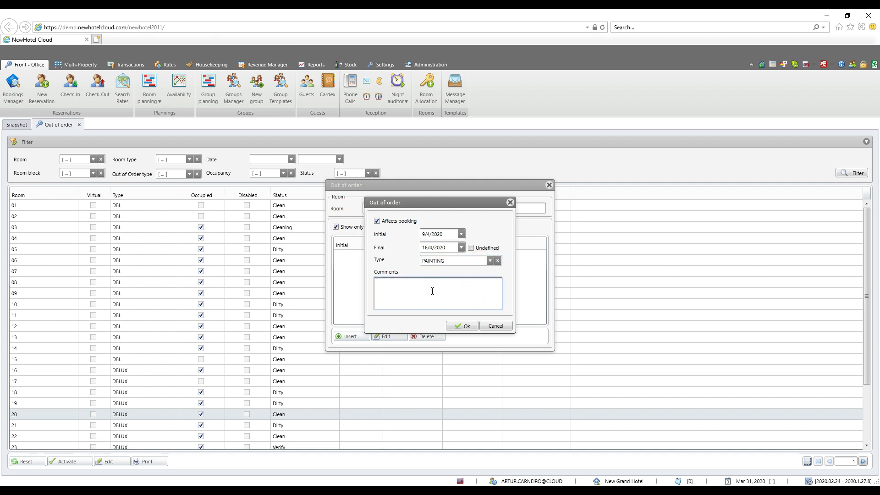
{"action": "left_click", "coordinate": [457, 328]}
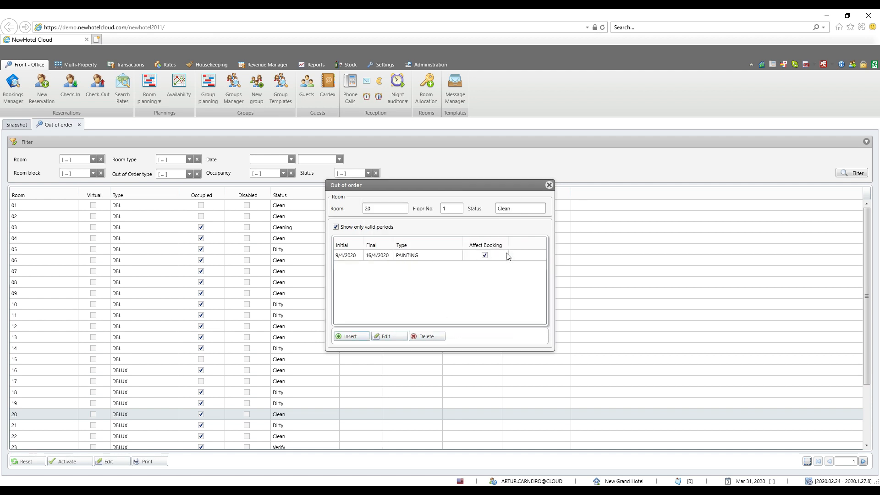
{"action": "left_click", "coordinate": [548, 185]}
{"action": "left_click", "coordinate": [854, 172]}
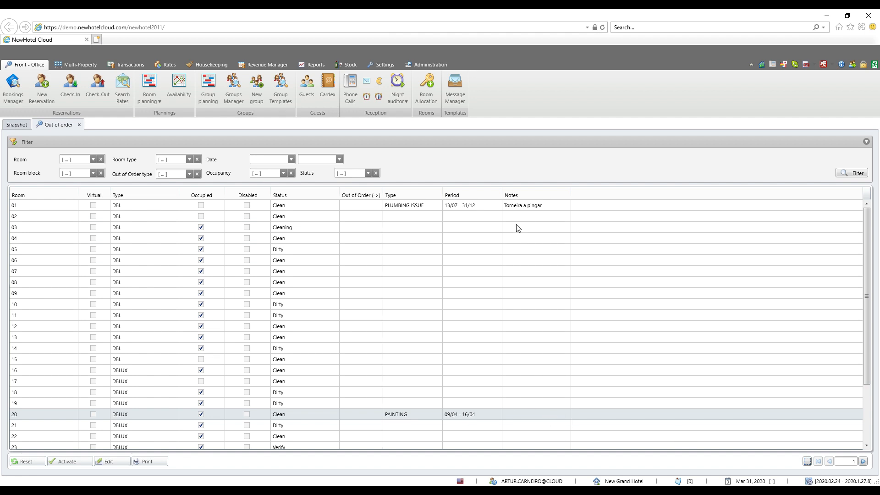
Delete the PAINTING period in room 20's out of order record and activate the room from the list.
{"action": "double_click", "coordinate": [295, 415]}
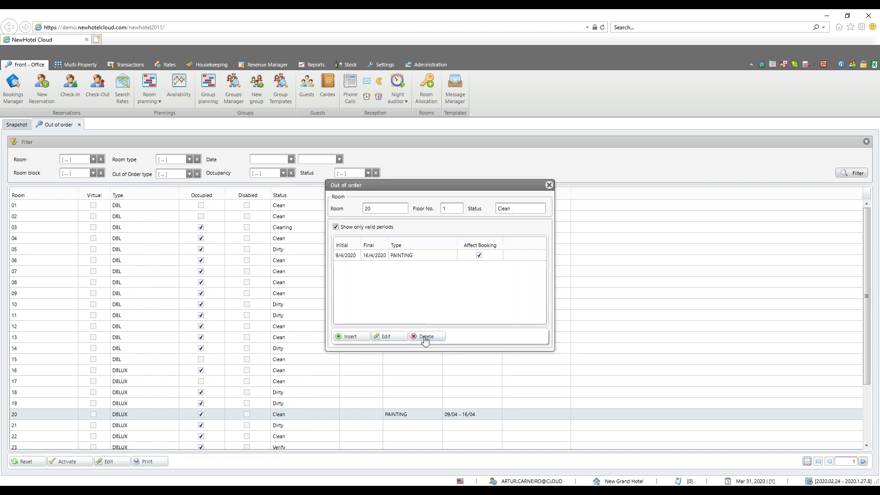
{"action": "left_click", "coordinate": [400, 257]}
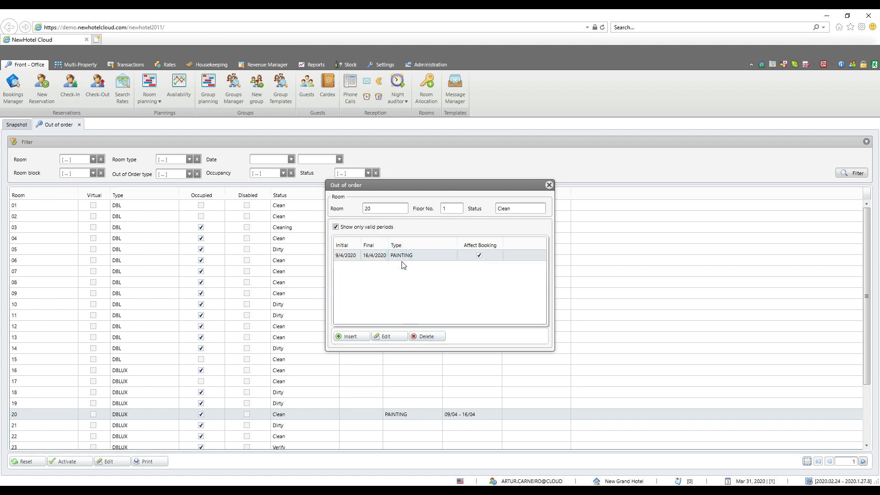
{"action": "left_click", "coordinate": [427, 337]}
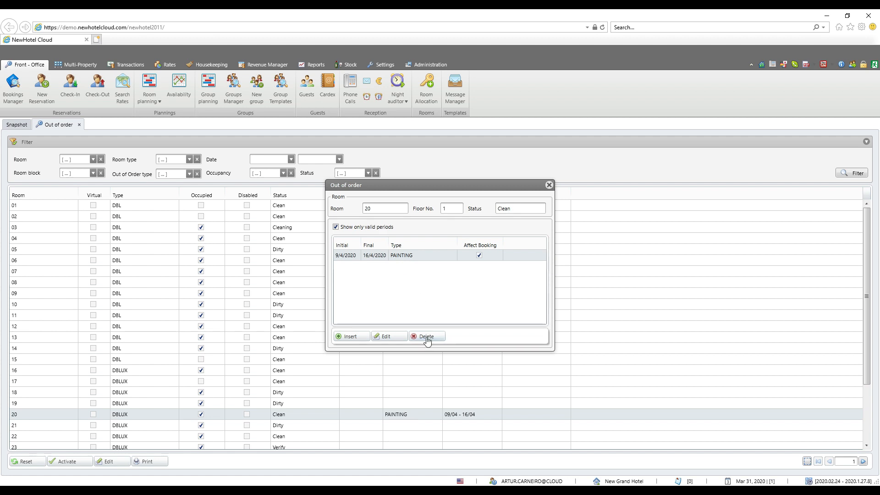
{"action": "left_click", "coordinate": [71, 464]}
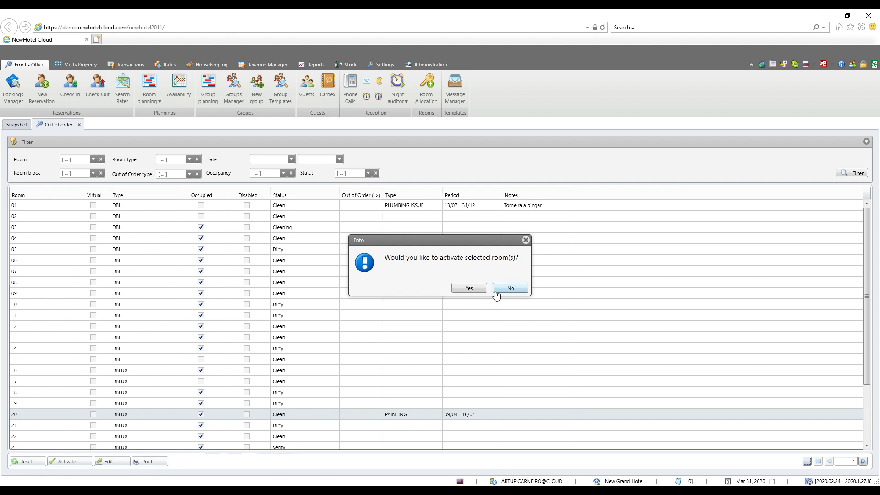
{"action": "left_click", "coordinate": [467, 288]}
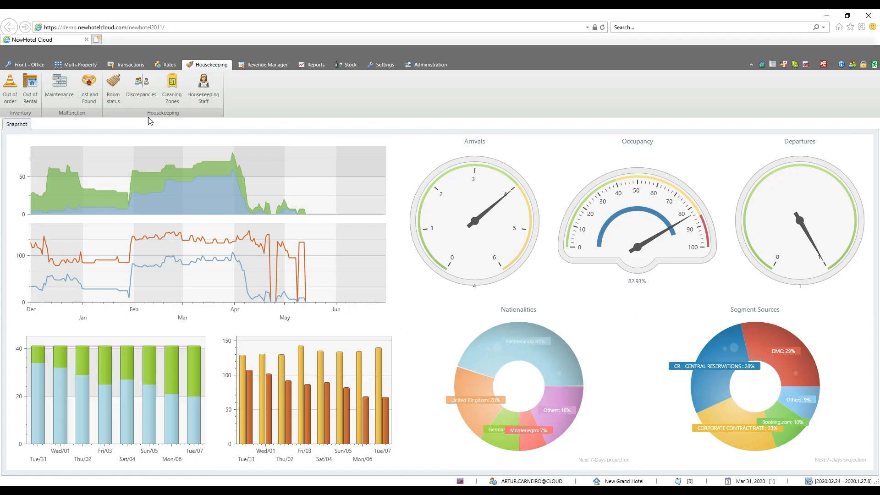
Open room 20's record in the Out of Rental list of Housekeeping and start a new period.
{"action": "left_click", "coordinate": [32, 90]}
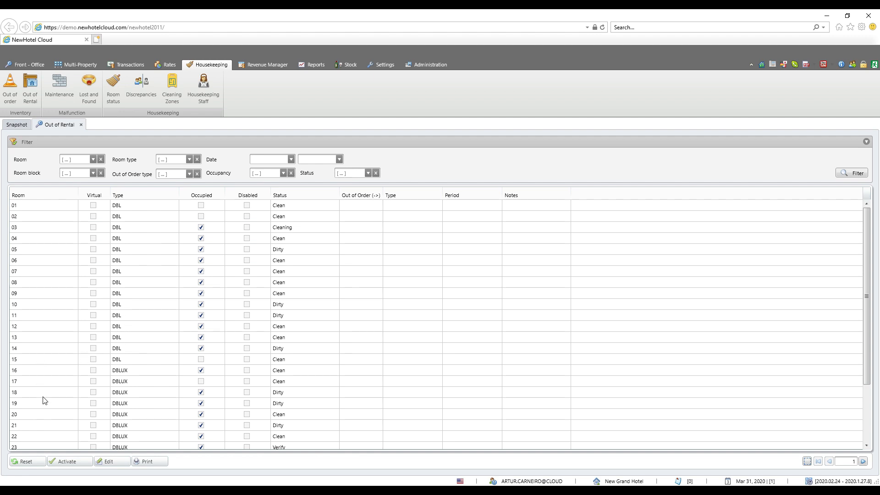
{"action": "left_click", "coordinate": [48, 415]}
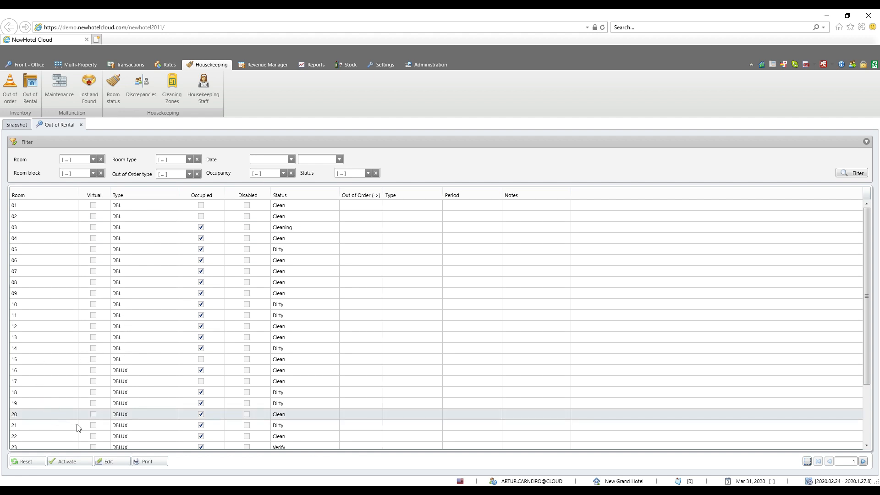
{"action": "left_click", "coordinate": [104, 462]}
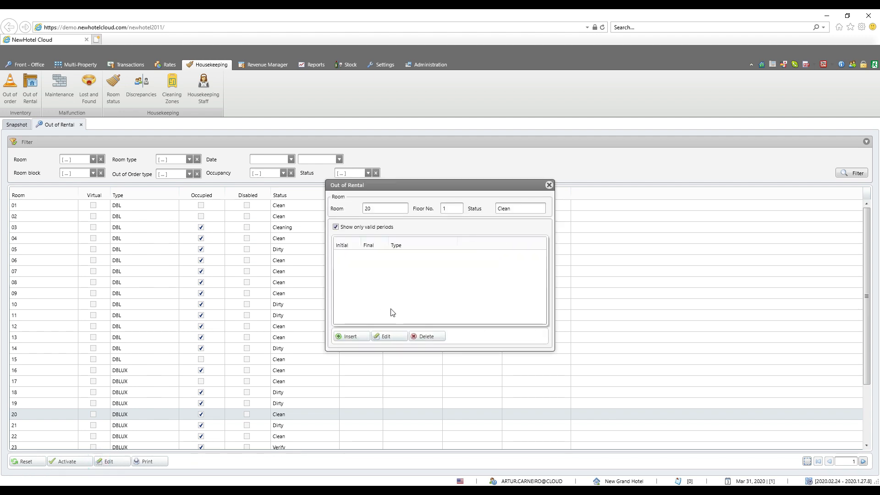
{"action": "left_click", "coordinate": [357, 334]}
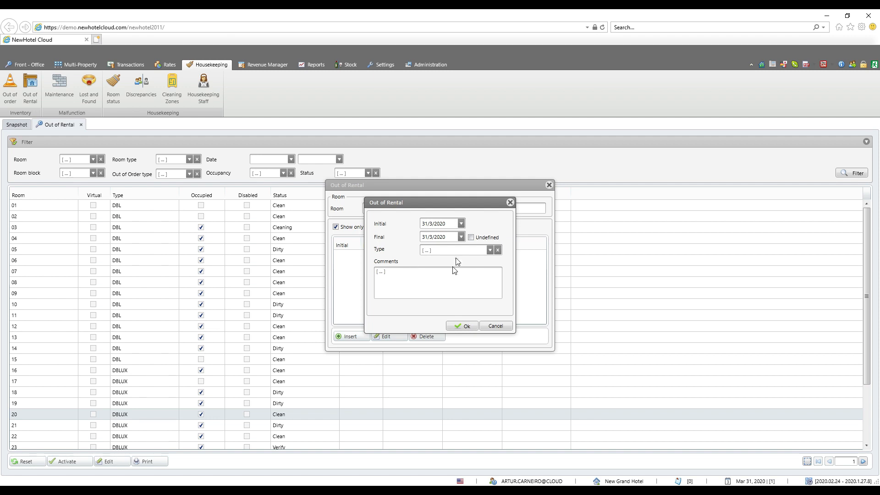
Set the out of rental period to run from 1/5/2020 to 8/5/2020.
{"action": "left_click", "coordinate": [461, 224]}
{"action": "left_click", "coordinate": [556, 246]}
{"action": "left_click", "coordinate": [556, 246]}
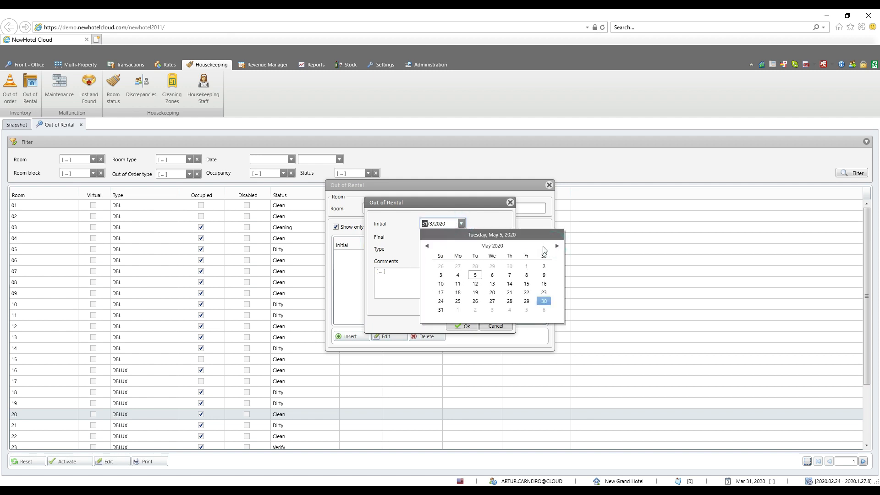
{"action": "left_click", "coordinate": [526, 266]}
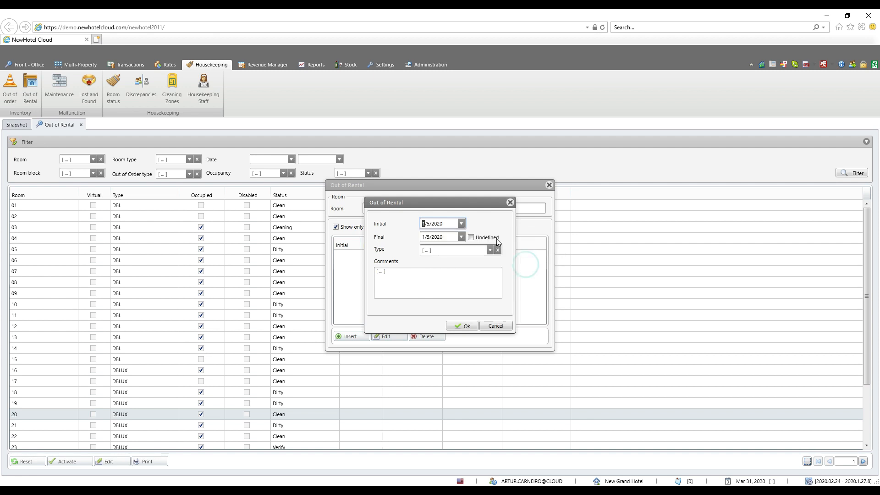
{"action": "left_click", "coordinate": [462, 237]}
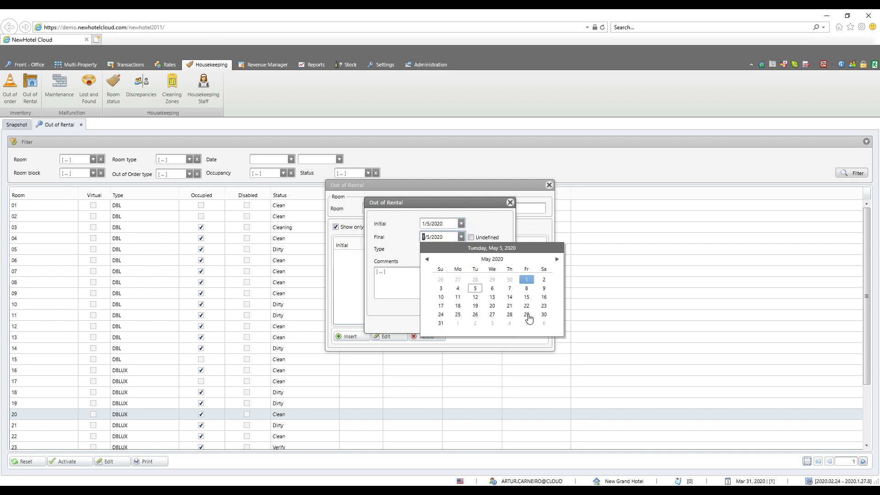
{"action": "left_click", "coordinate": [526, 289]}
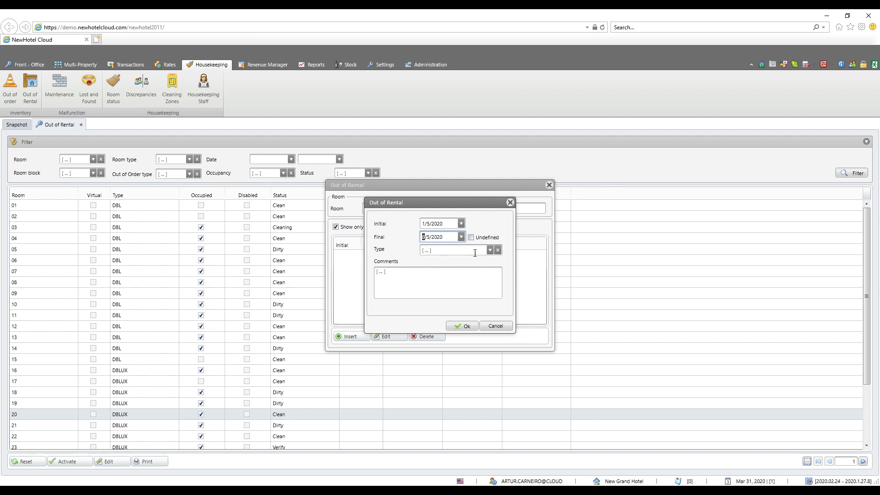
Set the out of rental type to "Not used any more", save the period and refresh the room list.
{"action": "left_click", "coordinate": [490, 250]}
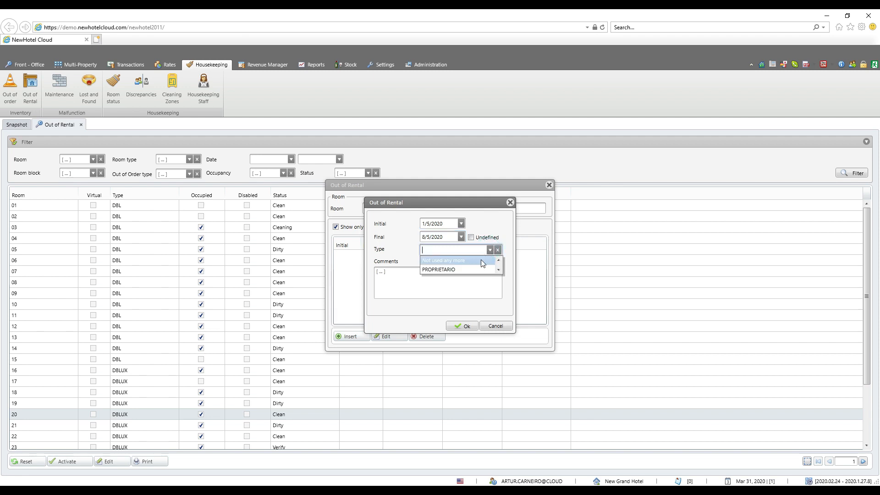
{"action": "left_click", "coordinate": [480, 259]}
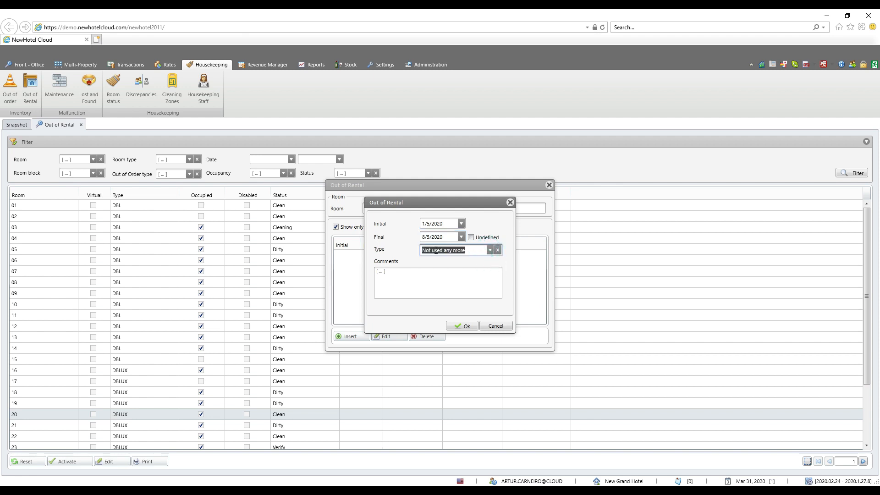
{"action": "left_click", "coordinate": [408, 282]}
{"action": "left_click", "coordinate": [463, 325]}
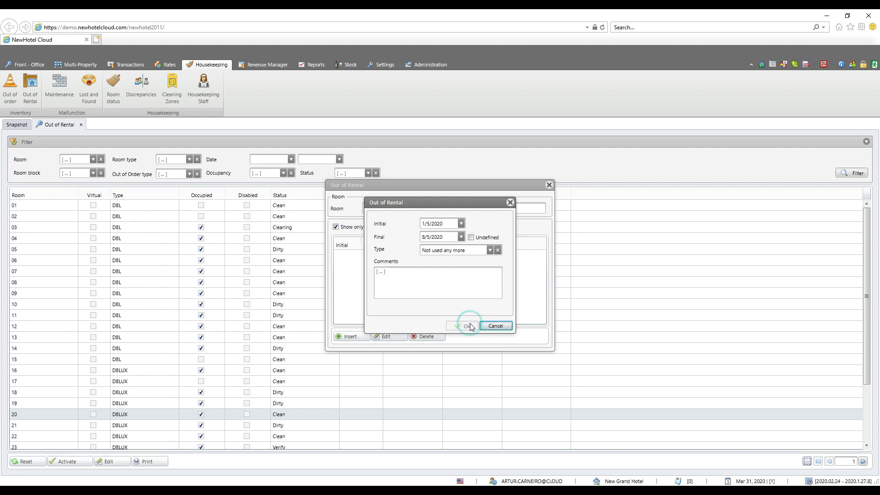
{"action": "left_click", "coordinate": [550, 184]}
{"action": "left_click", "coordinate": [842, 175]}
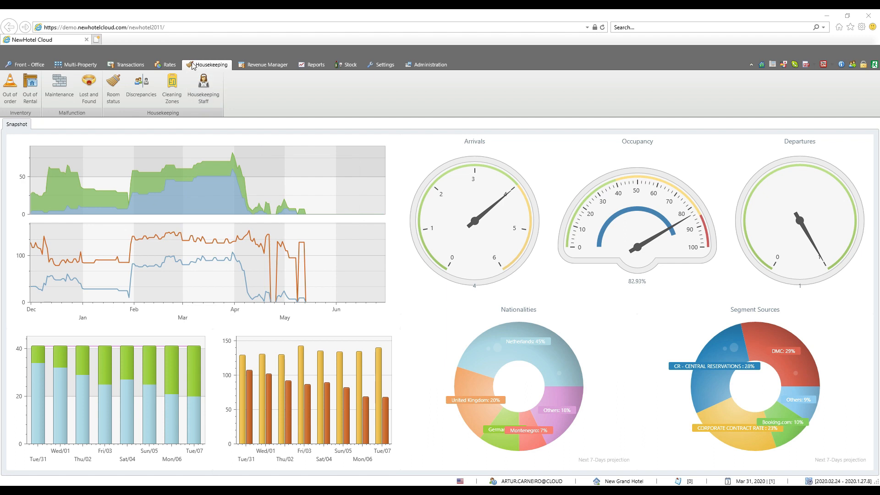
Open the Housekeeping maintenance list and show its filter options.
{"action": "left_click", "coordinate": [70, 91]}
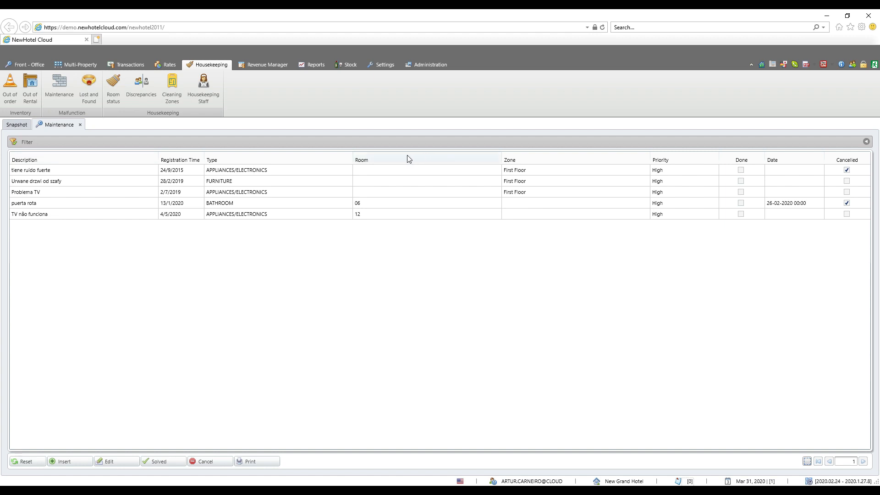
{"action": "left_click", "coordinate": [866, 142]}
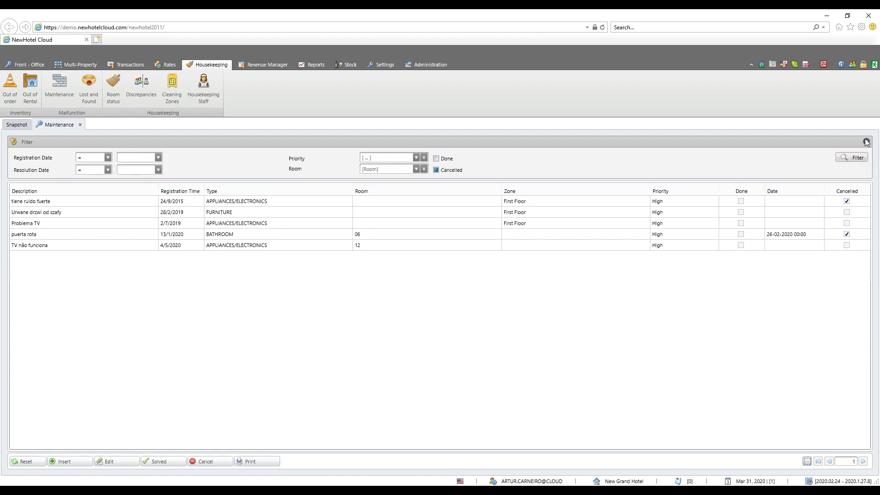
{"action": "left_click", "coordinate": [866, 142]}
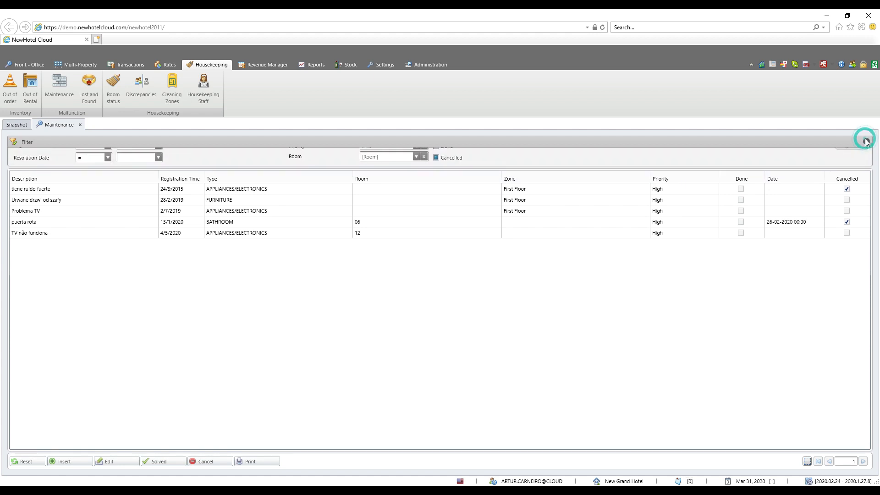
{"action": "left_click", "coordinate": [867, 142]}
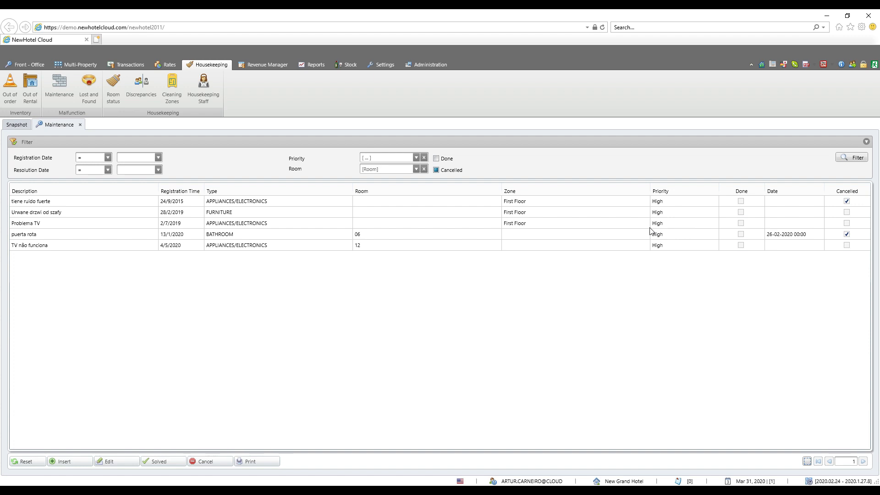
Start a new maintenance record with the description "TV not working", employee "Someone" and priority HIGH.
{"action": "left_click", "coordinate": [79, 462]}
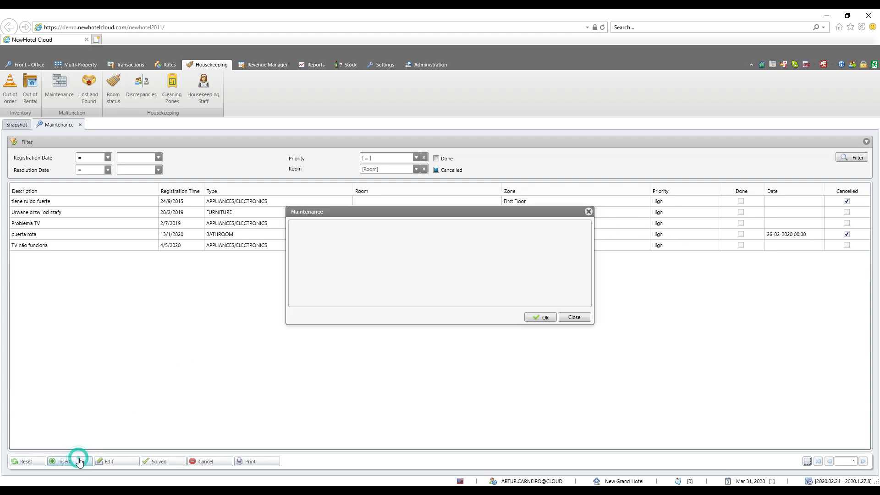
{"action": "left_click", "coordinate": [378, 238]}
{"action": "type", "text": "TV not working"}
{"action": "left_click", "coordinate": [408, 257]}
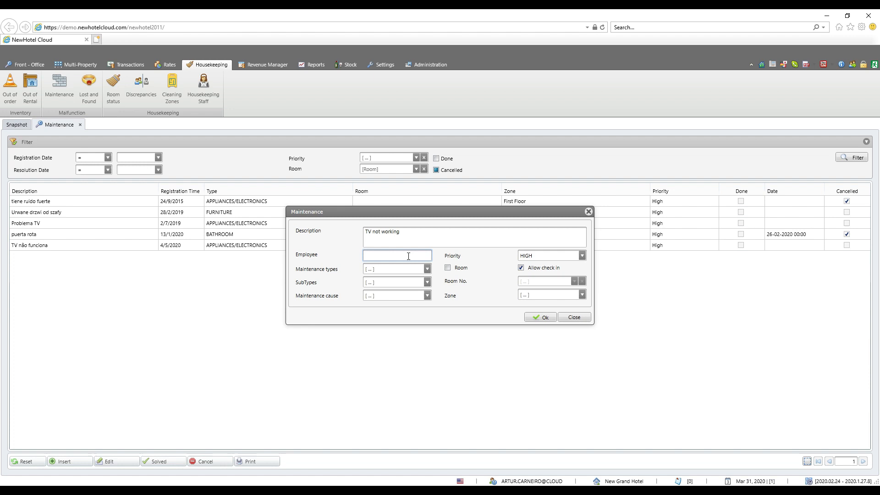
{"action": "type", "text": "Someone"}
{"action": "left_click", "coordinate": [582, 255]}
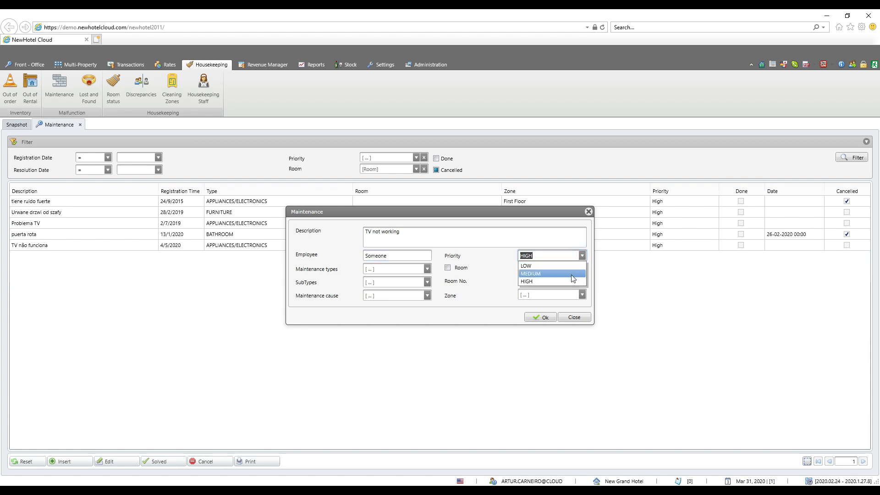
{"action": "left_click", "coordinate": [571, 281]}
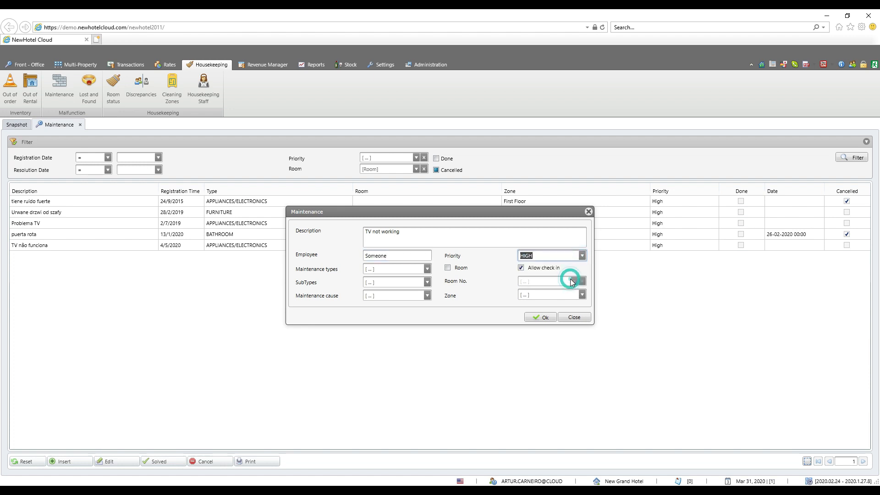
Classify the maintenance record as type APPLIANCES/ELECTRONICS, subtype TV, with Guest as the maintenance cause.
{"action": "left_click", "coordinate": [429, 271]}
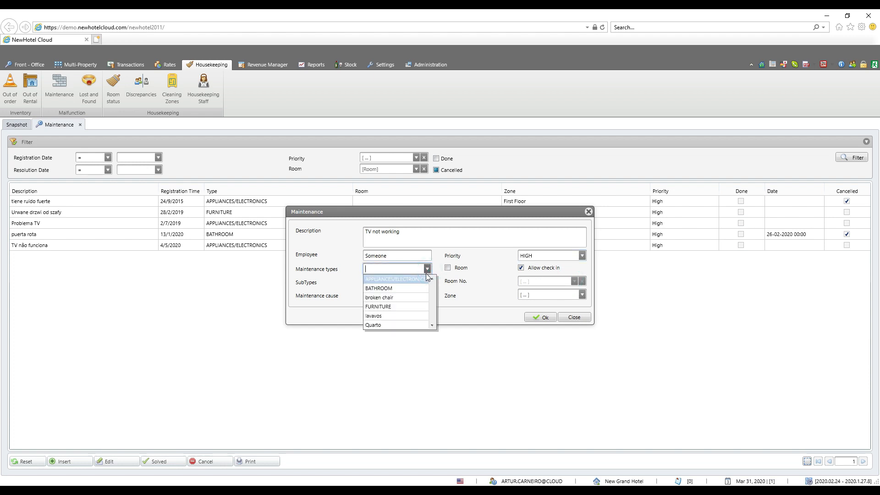
{"action": "left_click", "coordinate": [406, 280]}
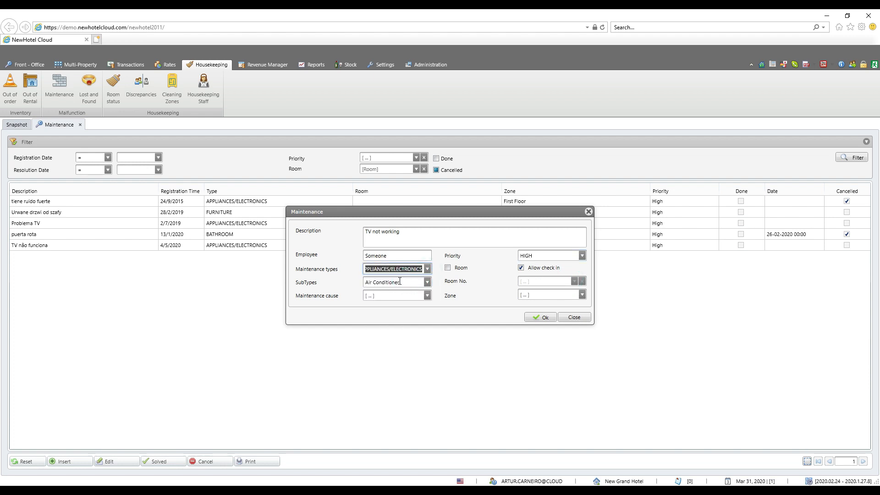
{"action": "left_click", "coordinate": [427, 282]}
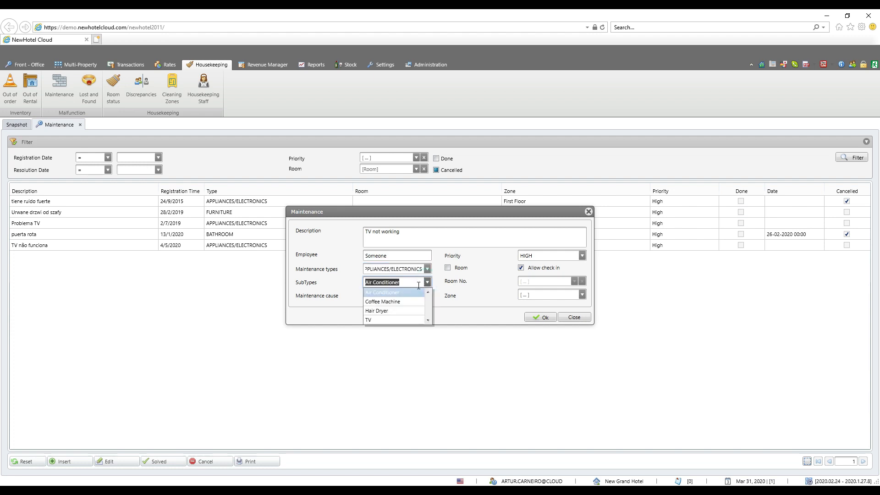
{"action": "left_click", "coordinate": [396, 320]}
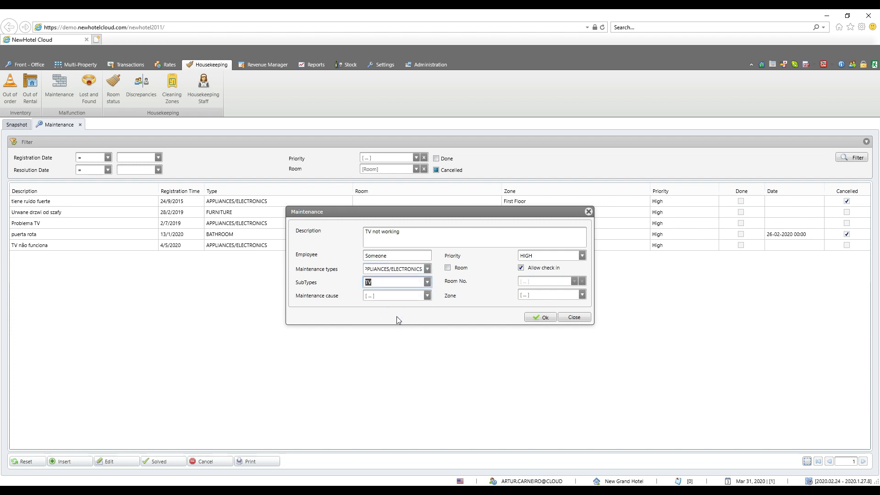
{"action": "left_click", "coordinate": [427, 295]}
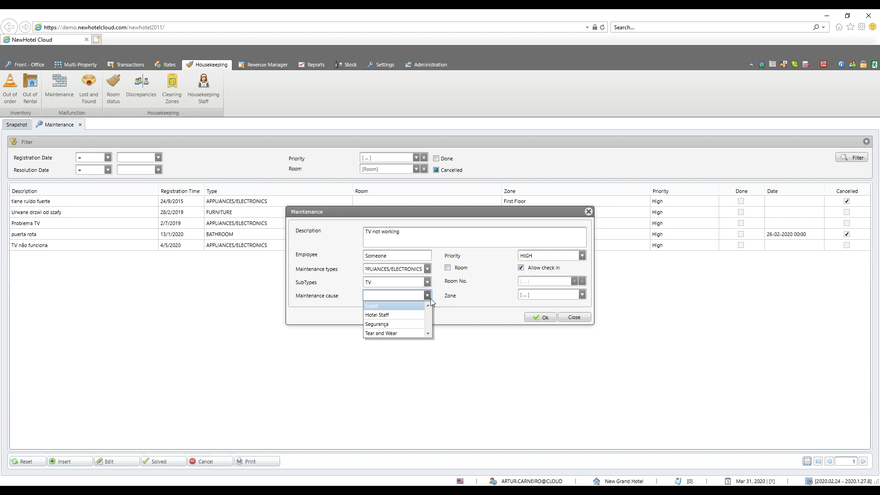
{"action": "left_click", "coordinate": [391, 306]}
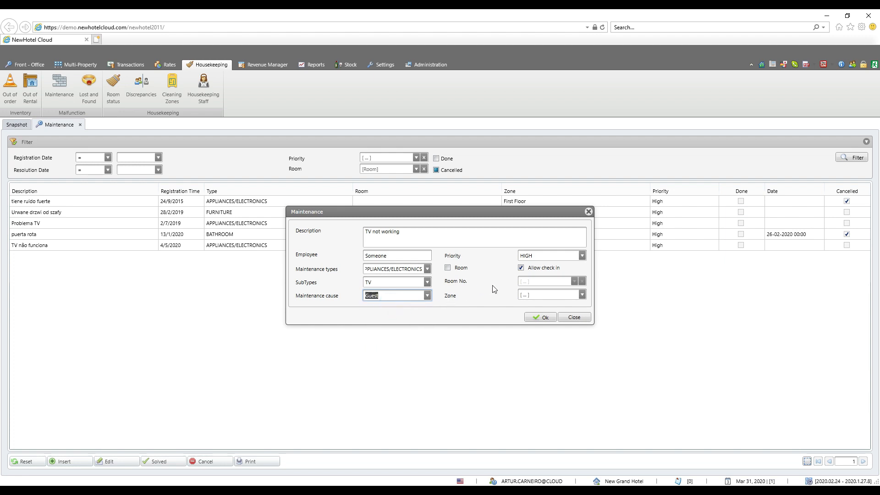
Assign the maintenance record to room 15 and save it, then print from the maintenance list.
{"action": "left_click", "coordinate": [448, 268]}
{"action": "left_click", "coordinate": [574, 281]}
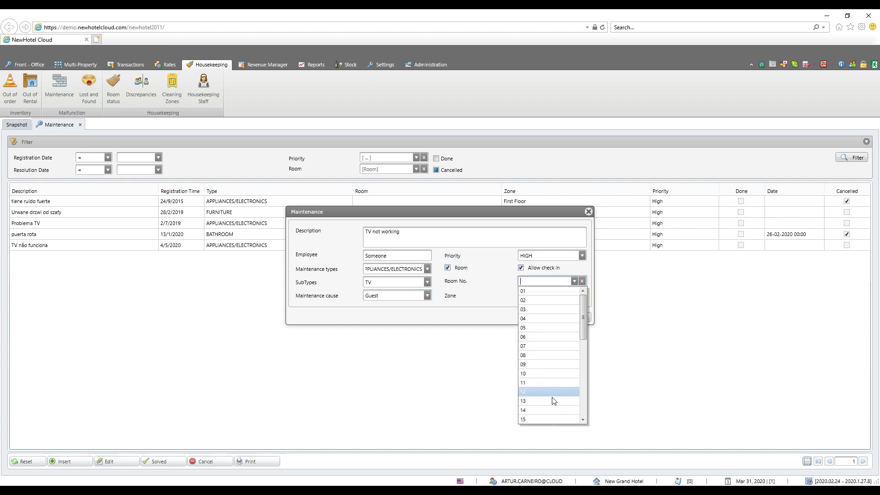
{"action": "left_click", "coordinate": [545, 417]}
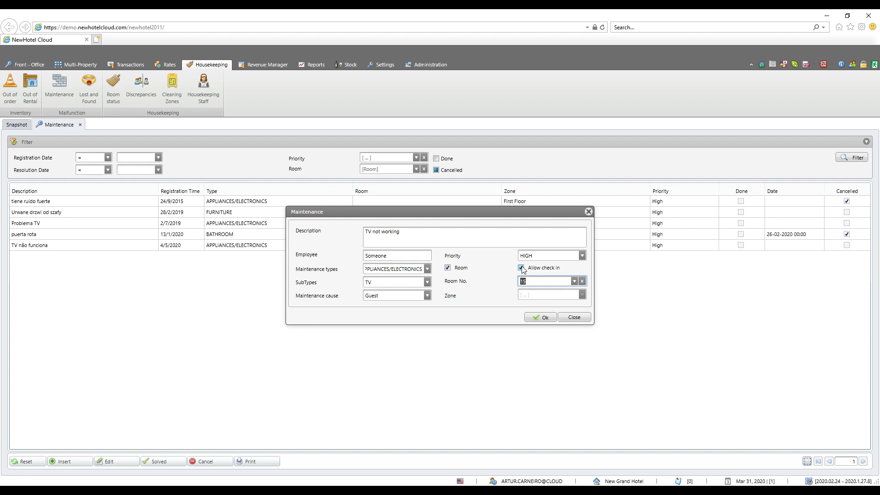
{"action": "left_click", "coordinate": [534, 318]}
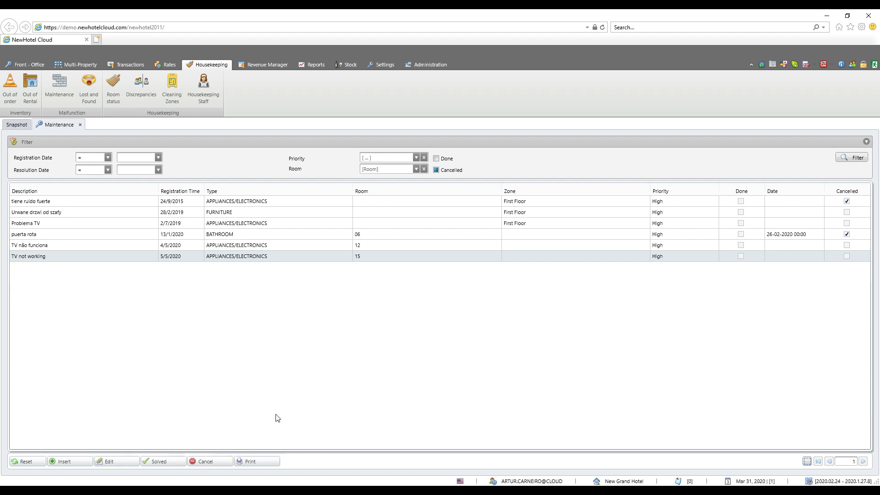
{"action": "left_click", "coordinate": [259, 461]}
Mark the "TV not working" issue as solved with the resolution description "Was not plugged in".
{"action": "left_click", "coordinate": [168, 462]}
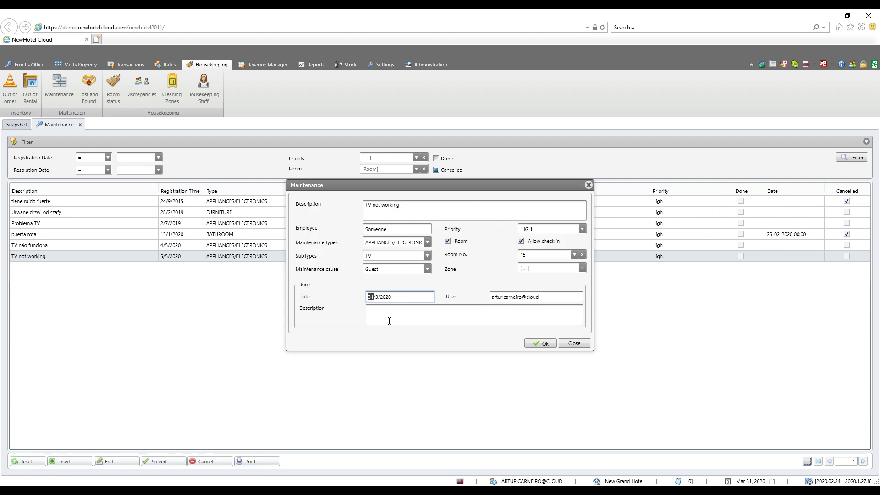
{"action": "left_click", "coordinate": [390, 317]}
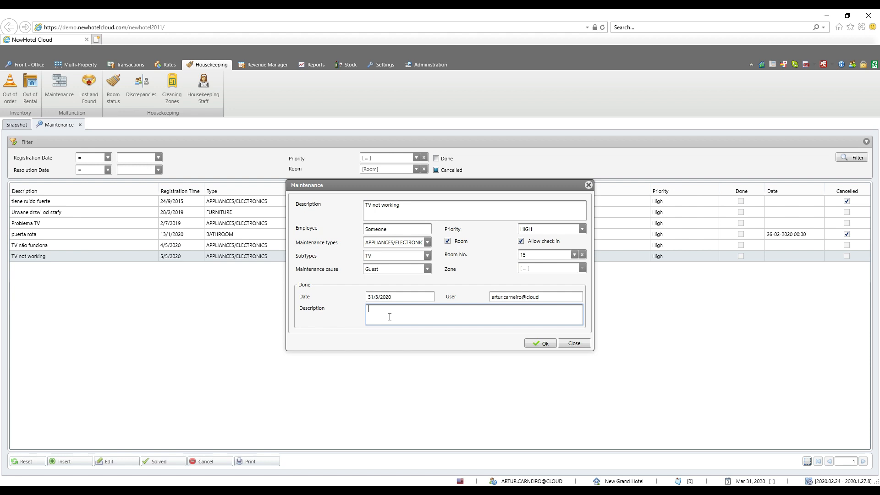
{"action": "type", "text": "Was not plugged in"}
{"action": "left_click", "coordinate": [537, 343]}
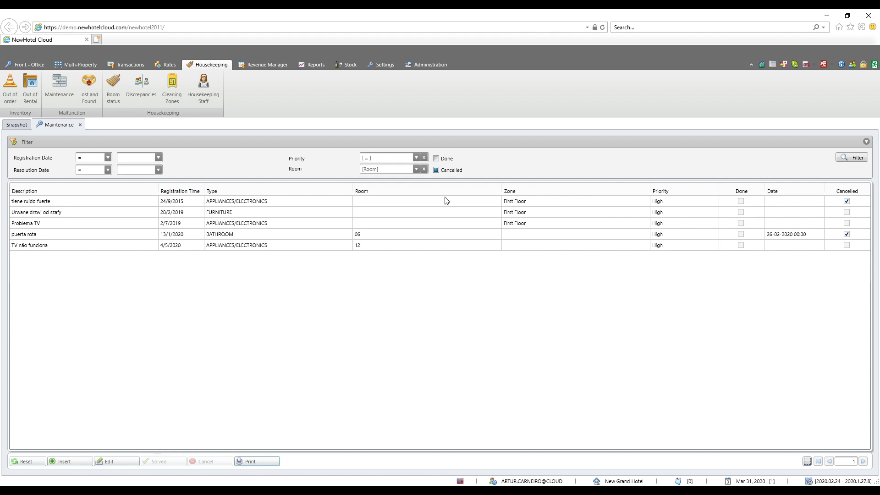
Filter the maintenance list to show done issues and look through the records.
{"action": "left_click", "coordinate": [436, 158]}
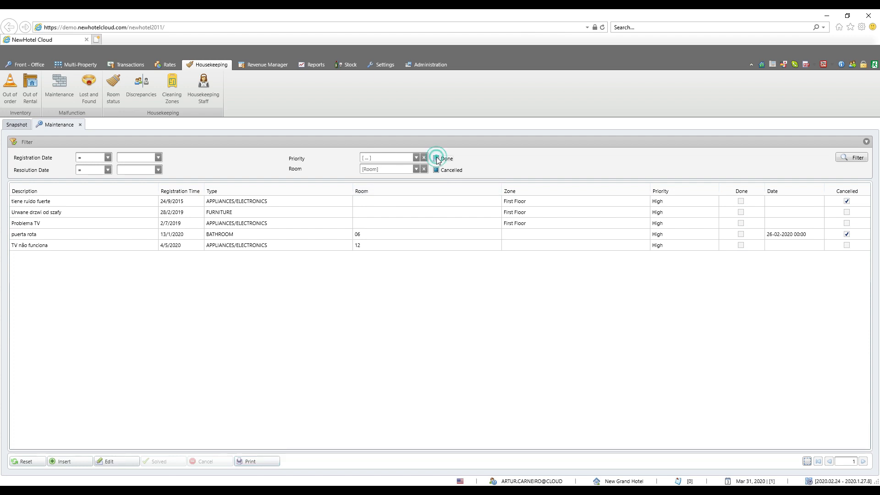
{"action": "left_click", "coordinate": [846, 160]}
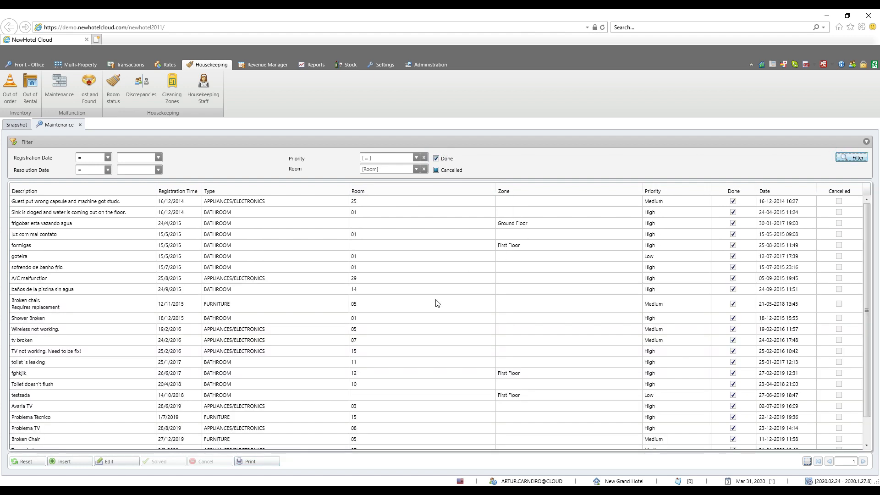
{"action": "scroll", "coordinate": [386, 328], "scroll_direction": "down", "scroll_amount": 2}
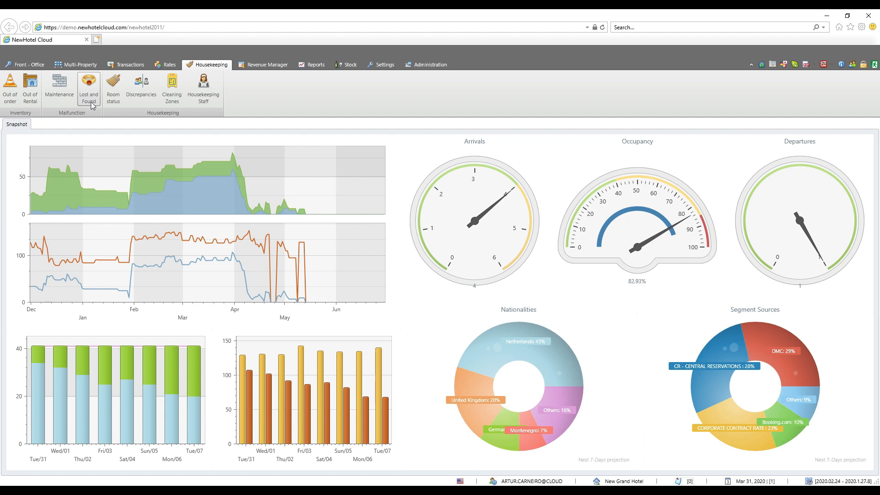
Open the Housekeeping Lost and Found list and show its filter options.
{"action": "left_click", "coordinate": [92, 106]}
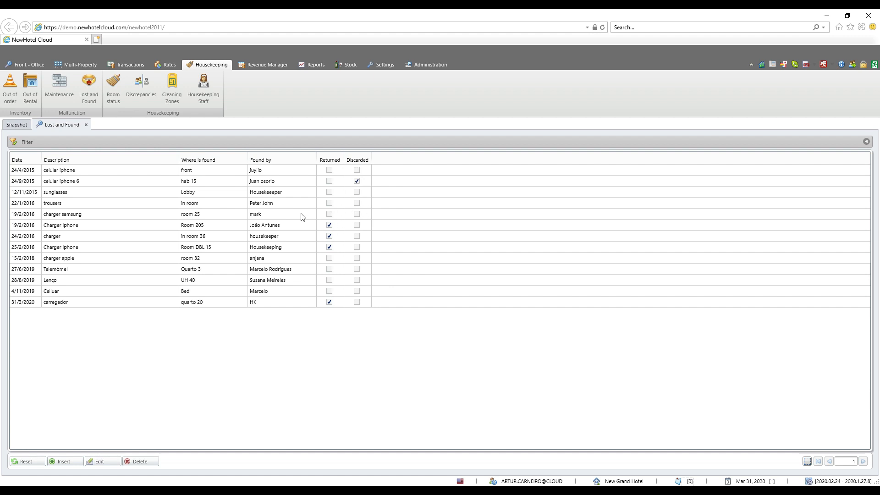
{"action": "left_click", "coordinate": [866, 141]}
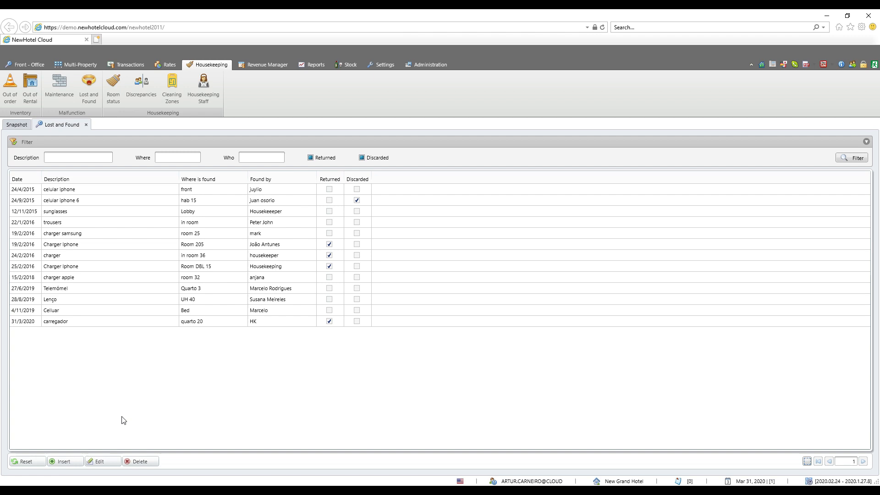
Start a new lost item record with description "charger", current location "reception" and the charger picture loaded.
{"action": "left_click", "coordinate": [66, 462]}
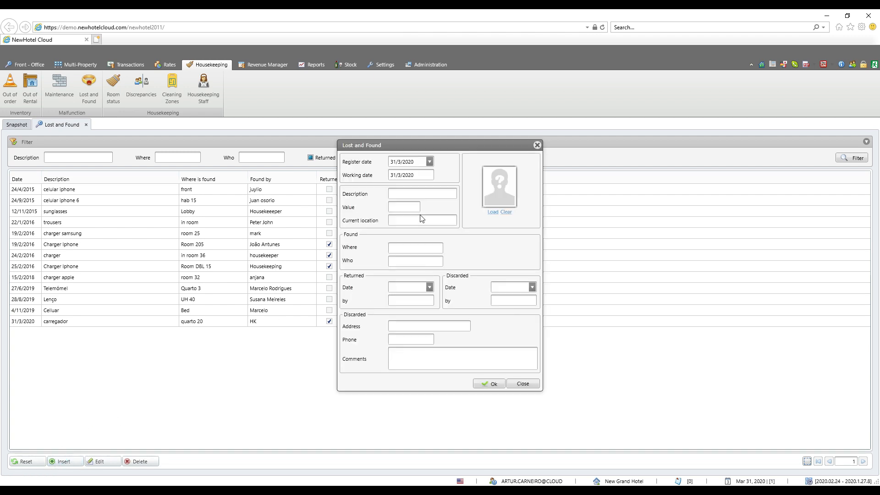
{"action": "left_click", "coordinate": [430, 161]}
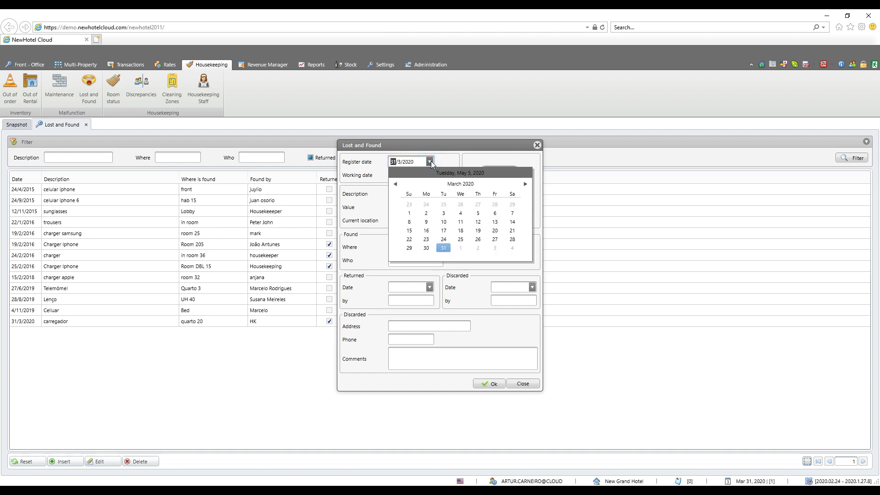
{"action": "left_click", "coordinate": [429, 161]}
{"action": "left_click", "coordinate": [400, 194]}
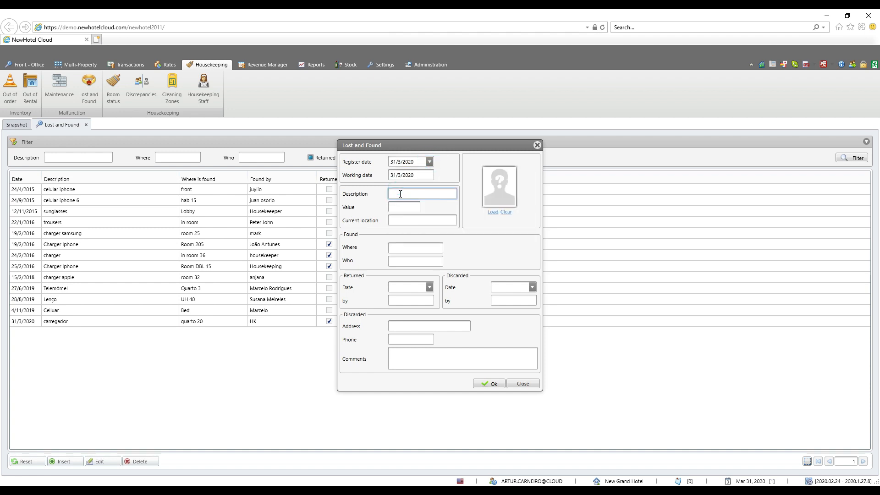
{"action": "type", "text": "charger"}
{"action": "left_click", "coordinate": [401, 205]}
{"action": "left_click", "coordinate": [402, 222]}
{"action": "type", "text": "reception"}
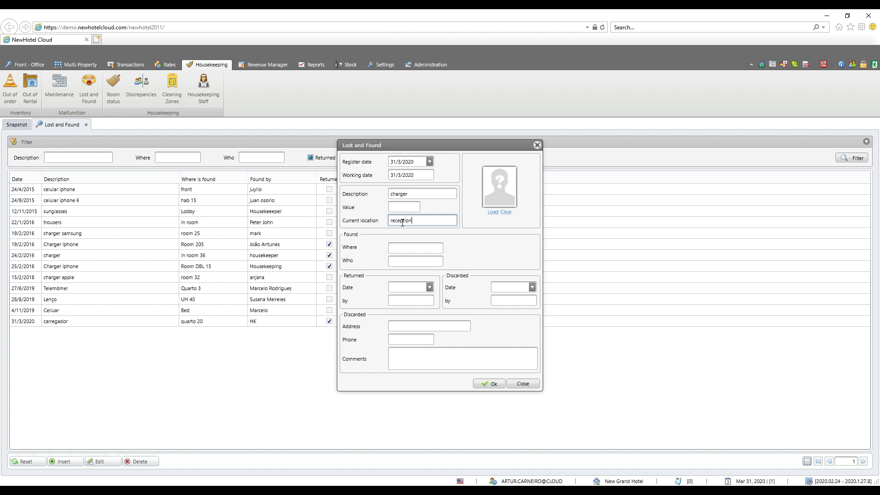
{"action": "left_click", "coordinate": [495, 214]}
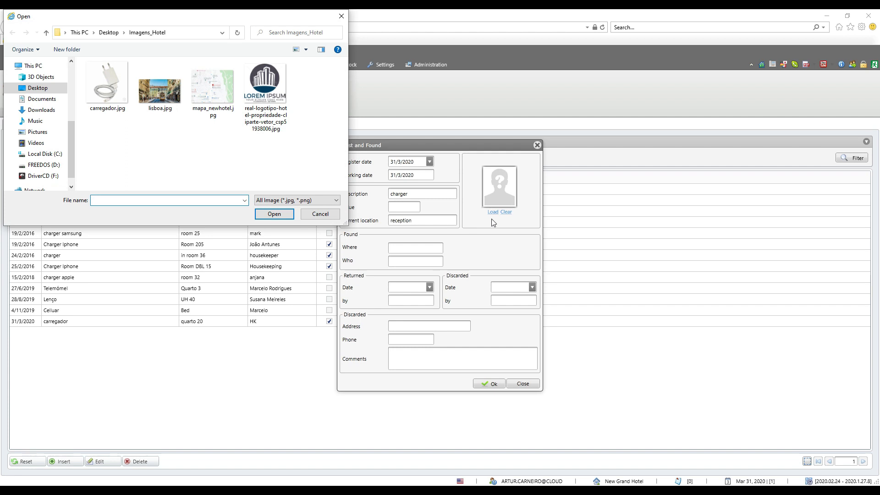
{"action": "double_click", "coordinate": [113, 96]}
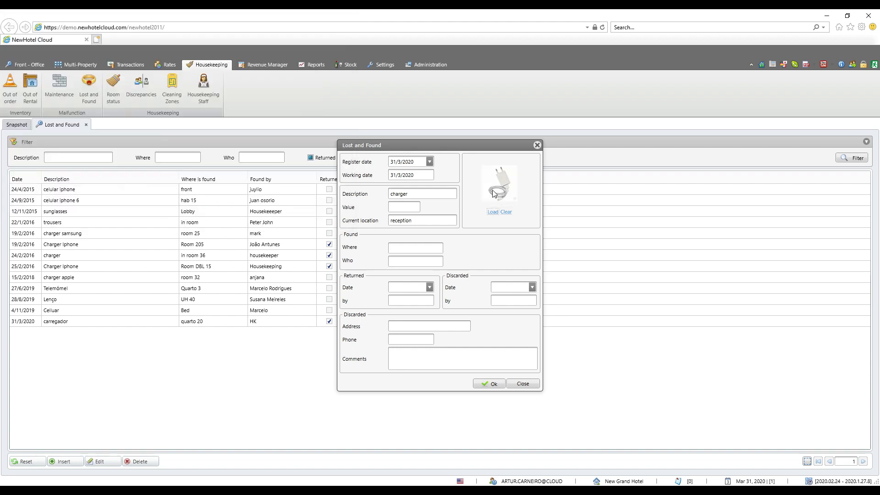
Record the charger as found in "ROOM 20" by "HOUSEKEEPING" and save the item.
{"action": "left_click", "coordinate": [420, 247]}
{"action": "type", "text": "ROOM 20"}
{"action": "key", "text": "Tab"}
{"action": "type", "text": "HOUSEKEEPING"}
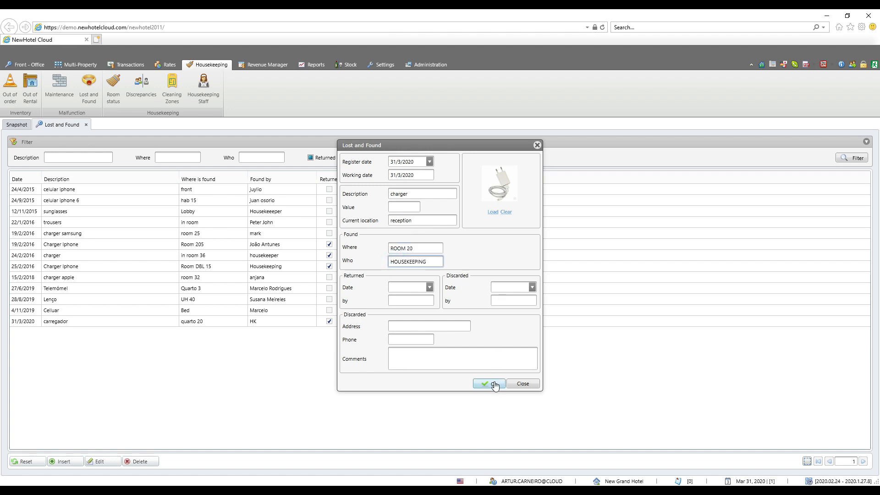
{"action": "left_click", "coordinate": [494, 385]}
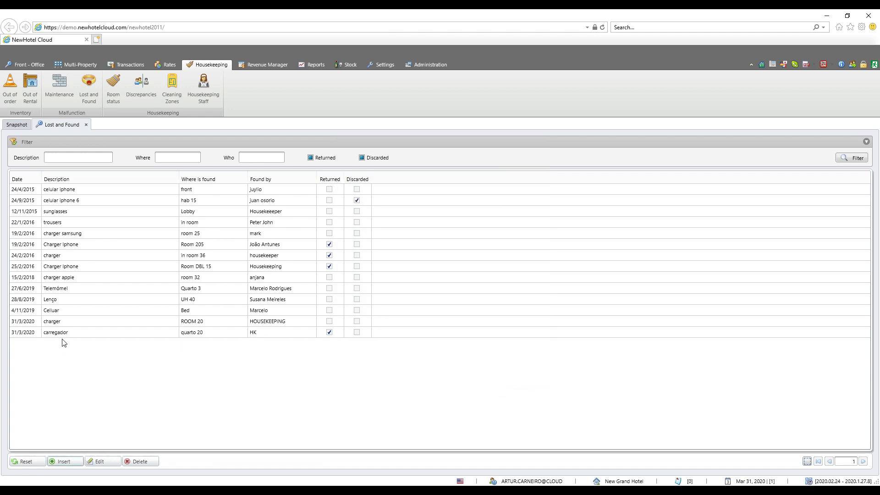
Register the ROOM 20 charger's return on 31/3/2020 with the returning employee's name and comment "DELIVERED TO GUEST", and save it.
{"action": "left_click", "coordinate": [60, 321]}
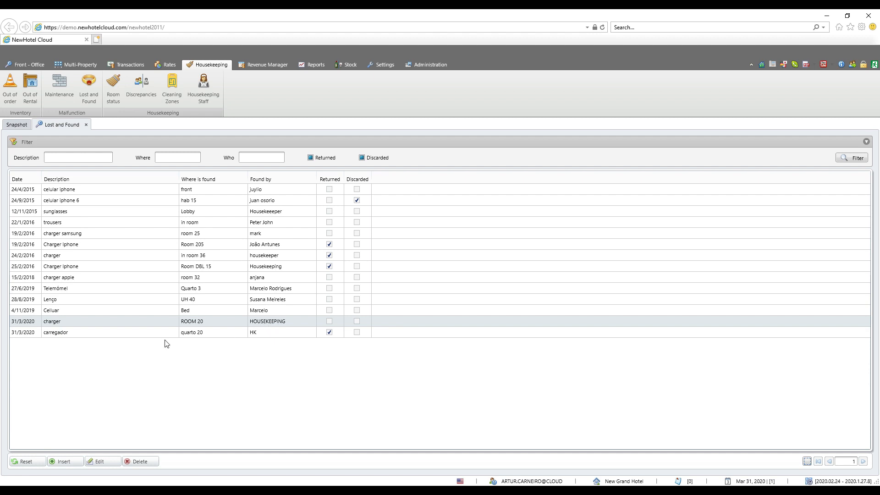
{"action": "double_click", "coordinate": [99, 321]}
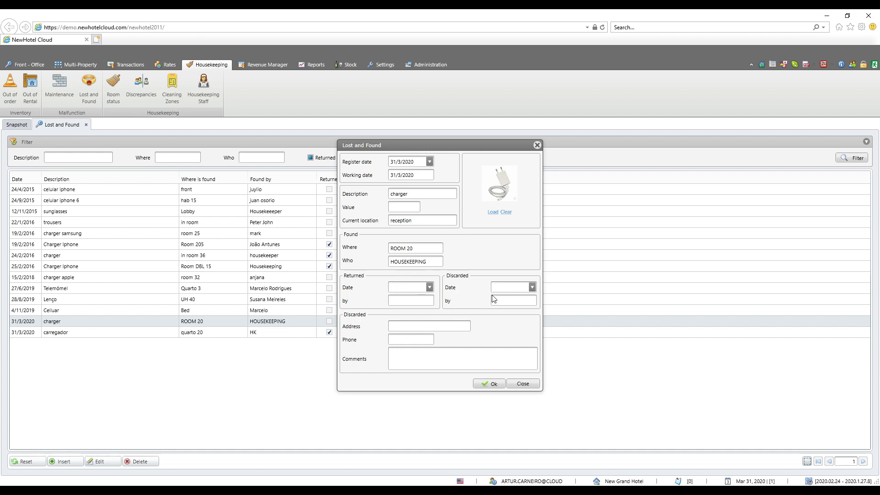
{"action": "left_click", "coordinate": [429, 287]}
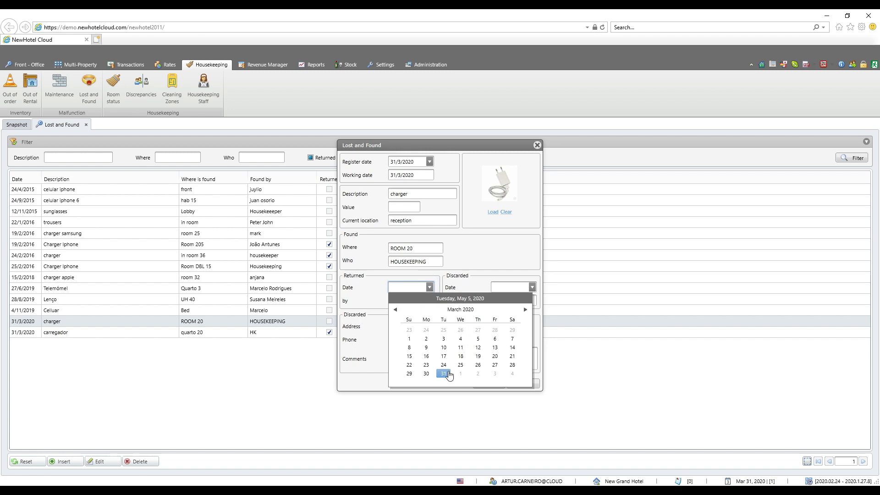
{"action": "left_click", "coordinate": [443, 373]}
{"action": "left_click", "coordinate": [399, 300]}
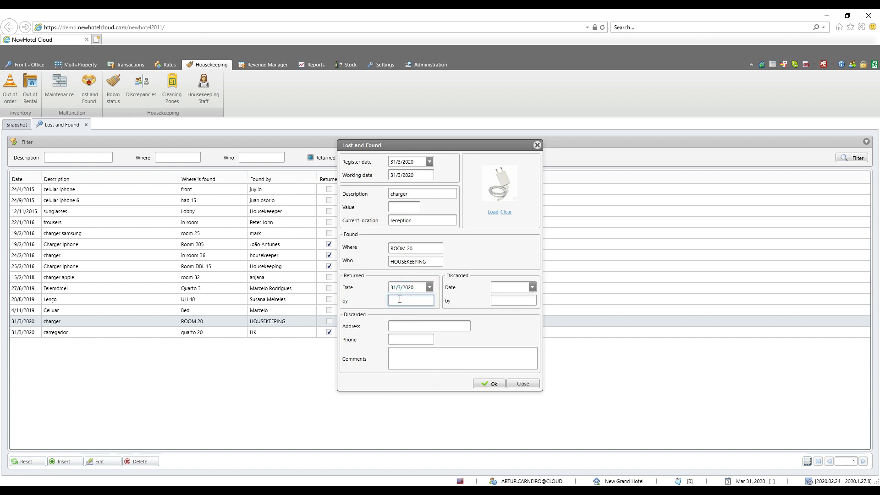
{"action": "type", "text": "ARTUR"}
{"action": "left_click", "coordinate": [389, 366]}
{"action": "type", "text": "DELIVERED TO GUEST"}
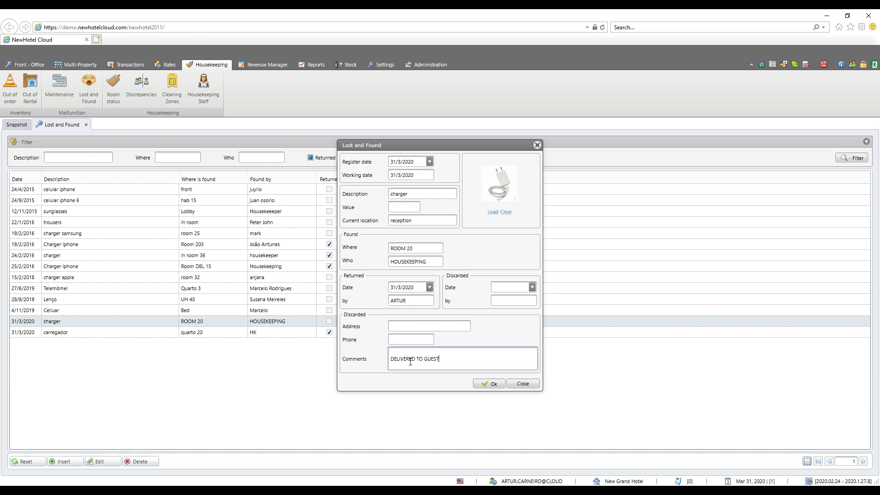
{"action": "left_click", "coordinate": [496, 387]}
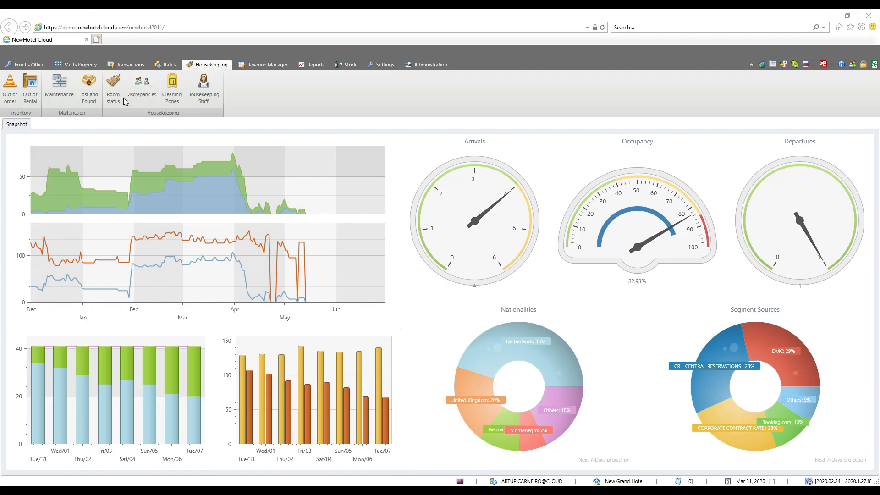
Open the housekeeping room status board and the Hotel Resources page of the administration settings.
{"action": "left_click", "coordinate": [110, 102]}
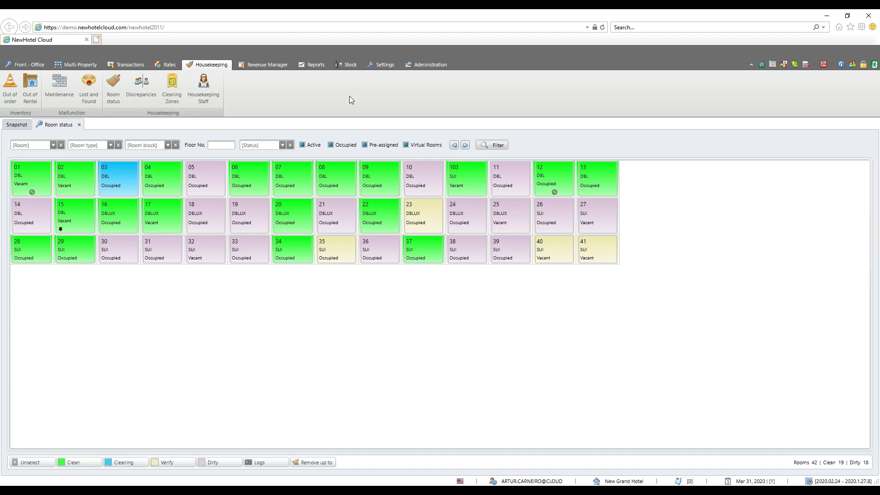
{"action": "left_click", "coordinate": [419, 65]}
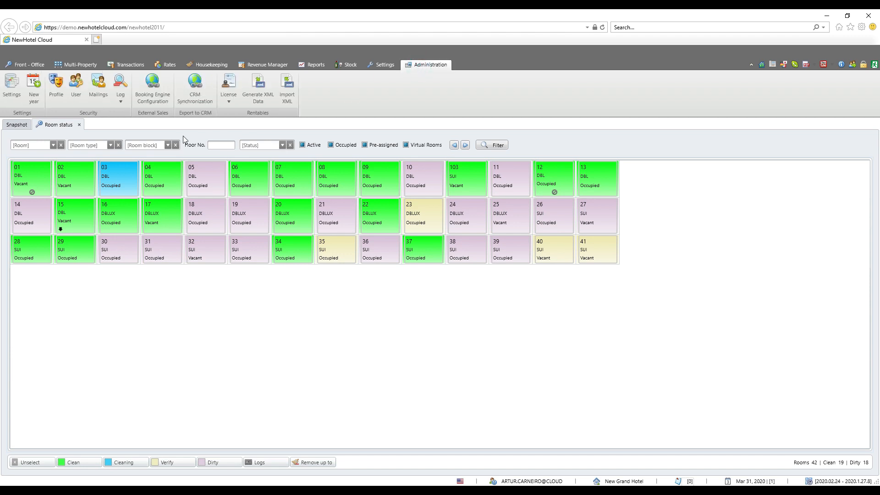
{"action": "left_click", "coordinate": [18, 97]}
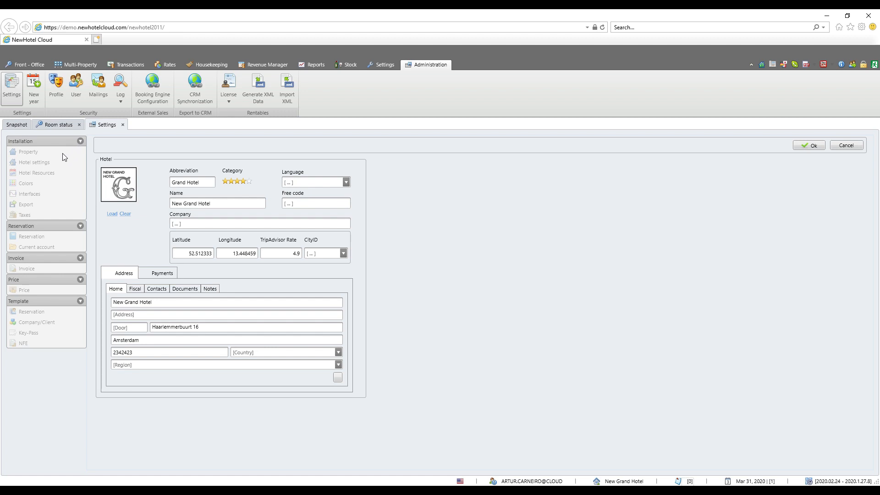
{"action": "left_click", "coordinate": [51, 175]}
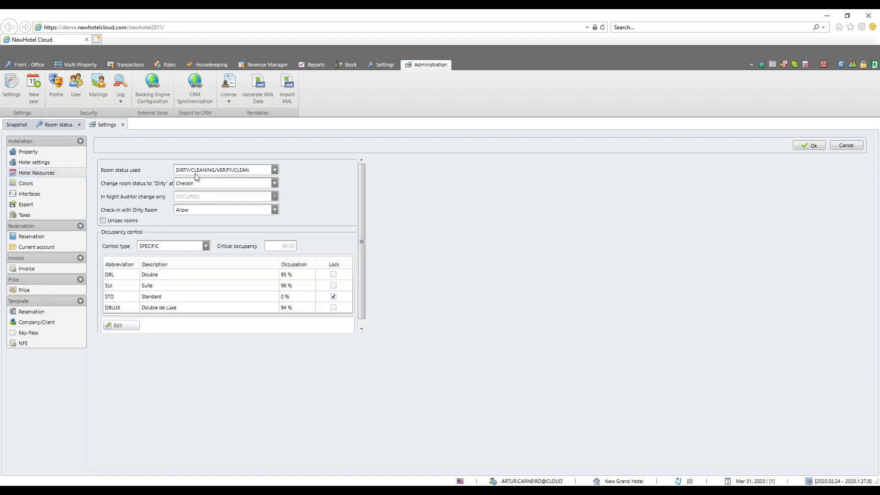
Review the room status scheme options and set the change of room status to "Dirty" at NightAuditor.
{"action": "left_click", "coordinate": [275, 170]}
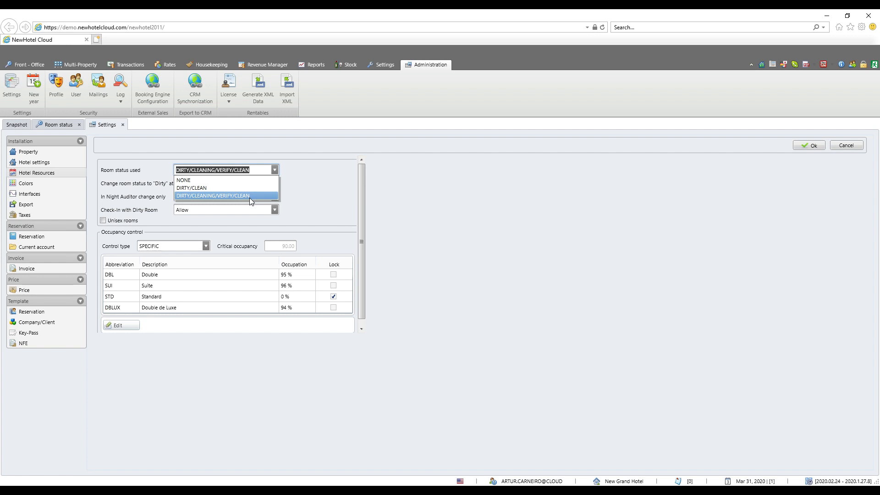
{"action": "left_click", "coordinate": [320, 183]}
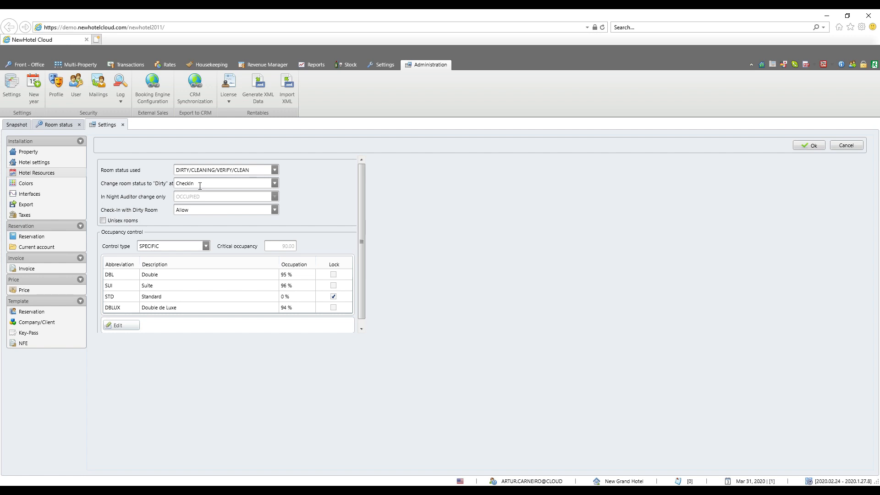
{"action": "left_click", "coordinate": [275, 184]}
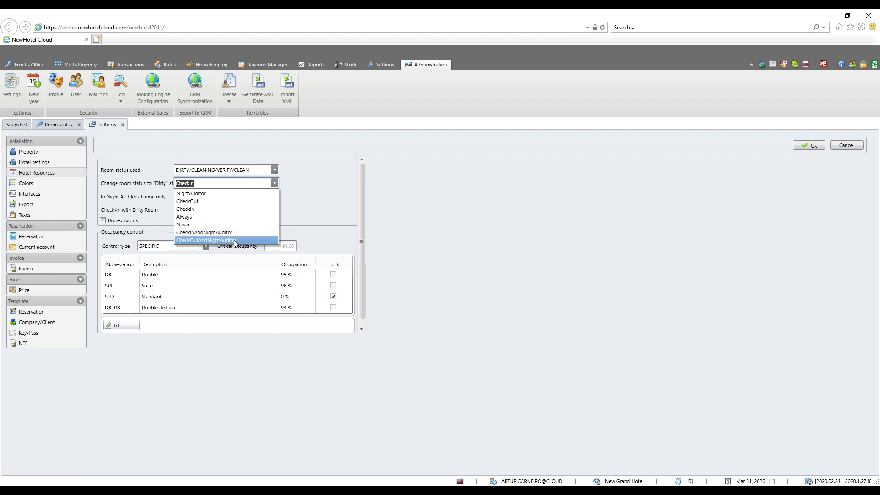
{"action": "left_click", "coordinate": [275, 183]}
{"action": "left_click", "coordinate": [275, 183]}
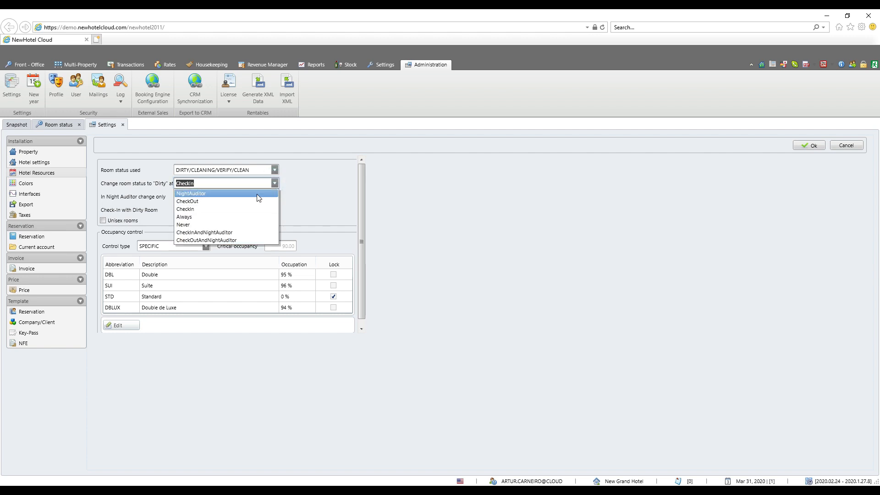
{"action": "left_click", "coordinate": [259, 195]}
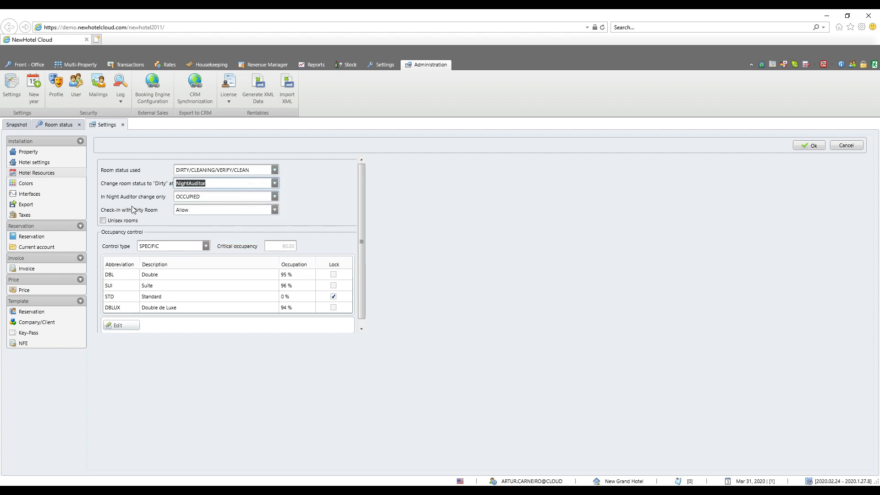
Review the available options for the night auditor change scope and for check-in with a dirty room.
{"action": "left_click", "coordinate": [274, 197]}
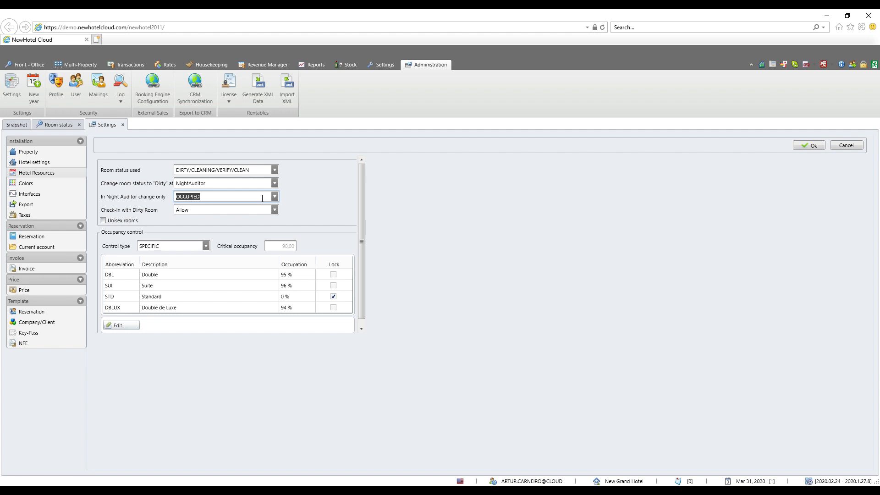
{"action": "left_click", "coordinate": [275, 197]}
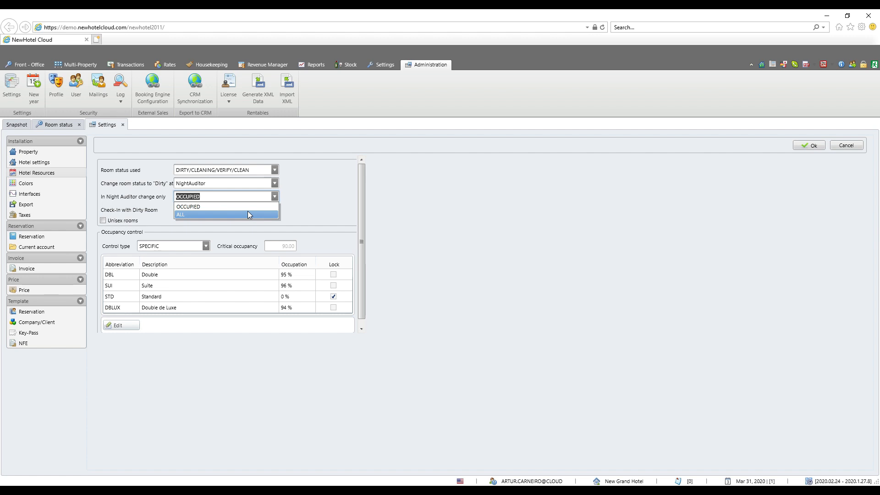
{"action": "left_click", "coordinate": [138, 214]}
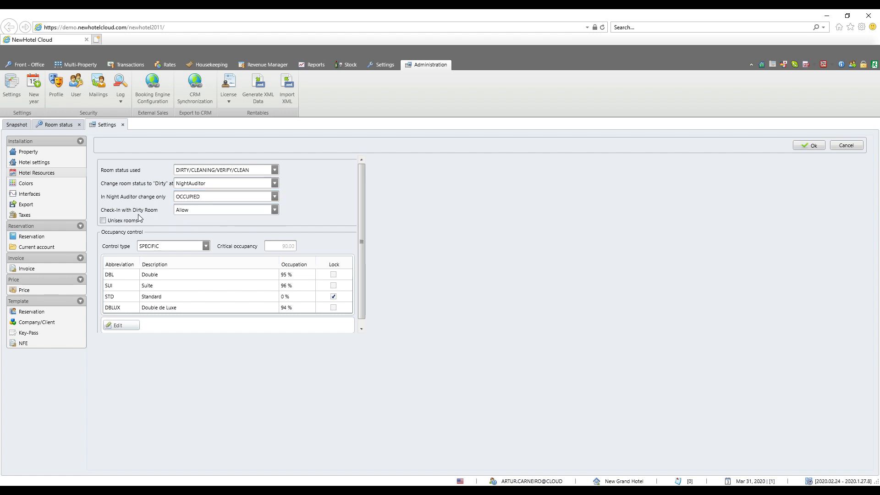
{"action": "left_click", "coordinate": [274, 209]}
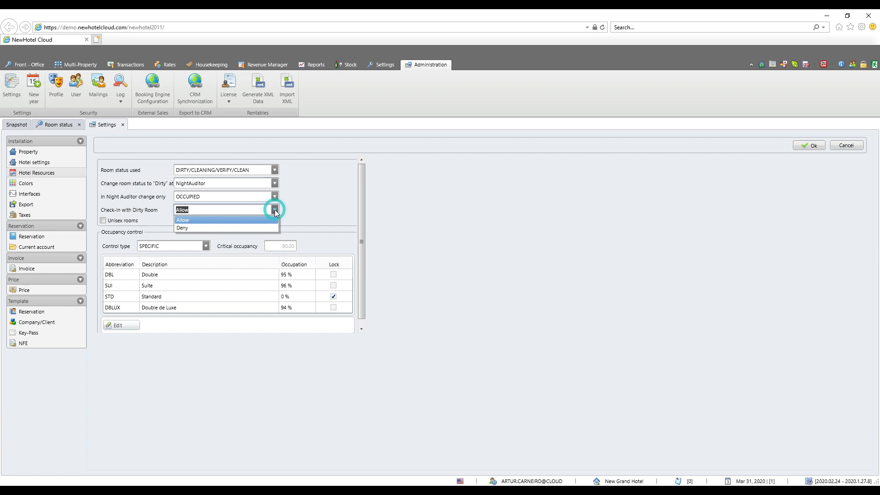
{"action": "left_click", "coordinate": [317, 214]}
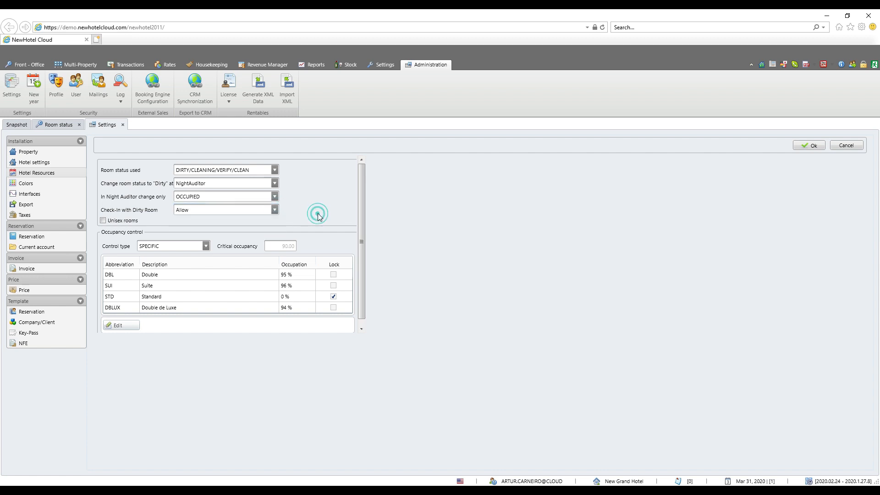
Return to the room status board and mark room 05 as Clean.
{"action": "left_click", "coordinate": [59, 125]}
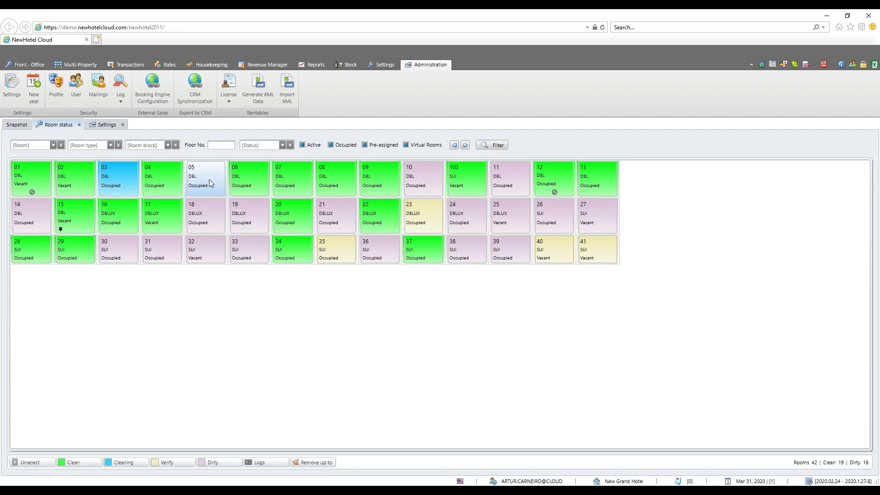
{"action": "left_click", "coordinate": [200, 187]}
{"action": "left_click", "coordinate": [84, 465]}
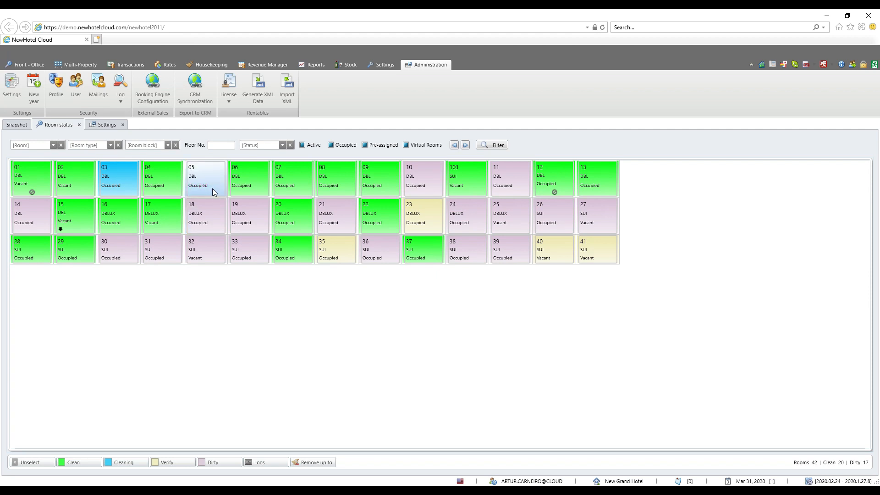
Mark rooms 18, 19, 30, 31, 32 and 33 as Clean together.
{"action": "left_click", "coordinate": [213, 216]}
{"action": "left_click", "coordinate": [117, 249]}
{"action": "left_click", "coordinate": [163, 251]}
{"action": "left_click", "coordinate": [218, 251]}
{"action": "left_click", "coordinate": [249, 253]}
{"action": "left_click", "coordinate": [251, 219]}
{"action": "left_click", "coordinate": [74, 462]}
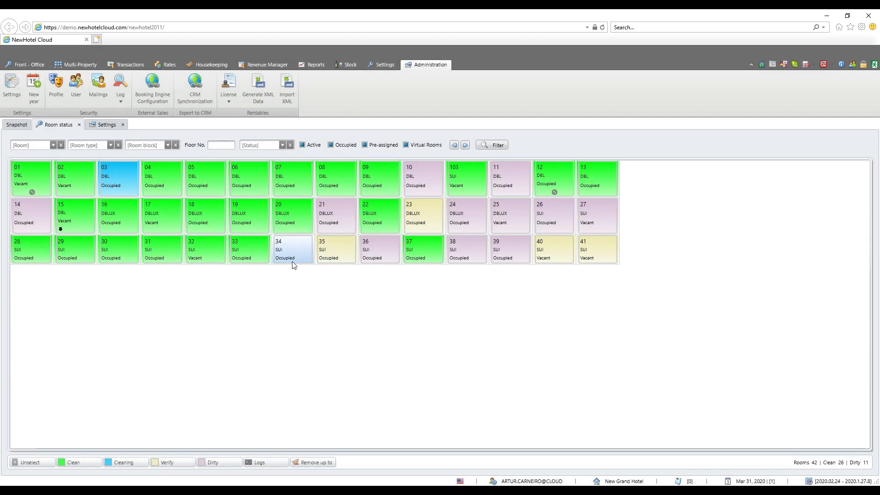
Check the rooms' cleaning status flags in the front office room planning and return to the room status board.
{"action": "left_click", "coordinate": [34, 66]}
{"action": "left_click", "coordinate": [153, 79]}
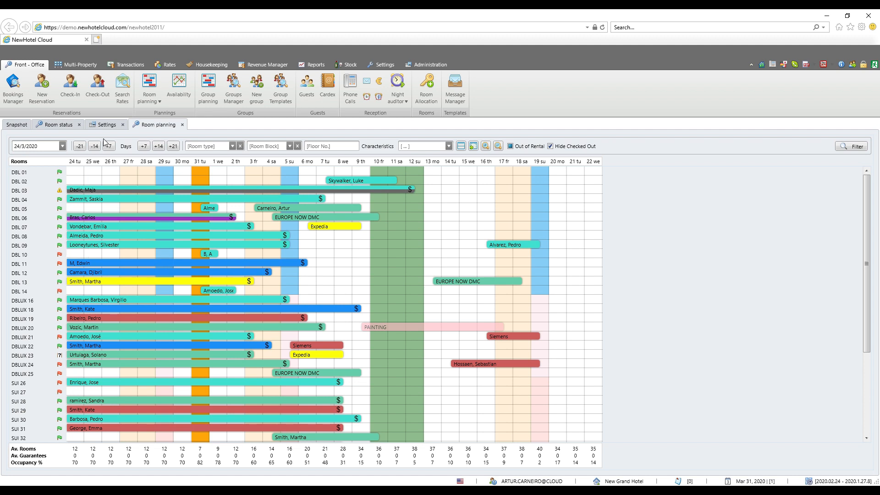
{"action": "left_click", "coordinate": [65, 126]}
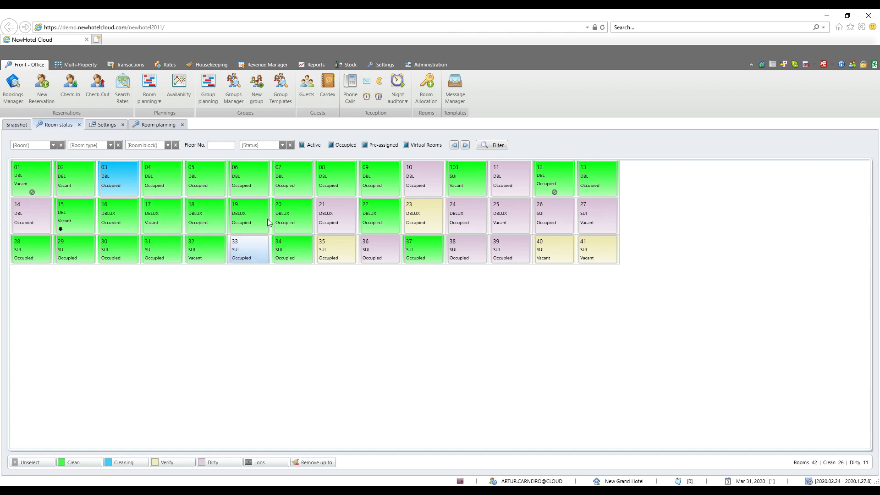
View the status change logs of room 05 and close them.
{"action": "left_click", "coordinate": [213, 179]}
{"action": "left_click", "coordinate": [257, 462]}
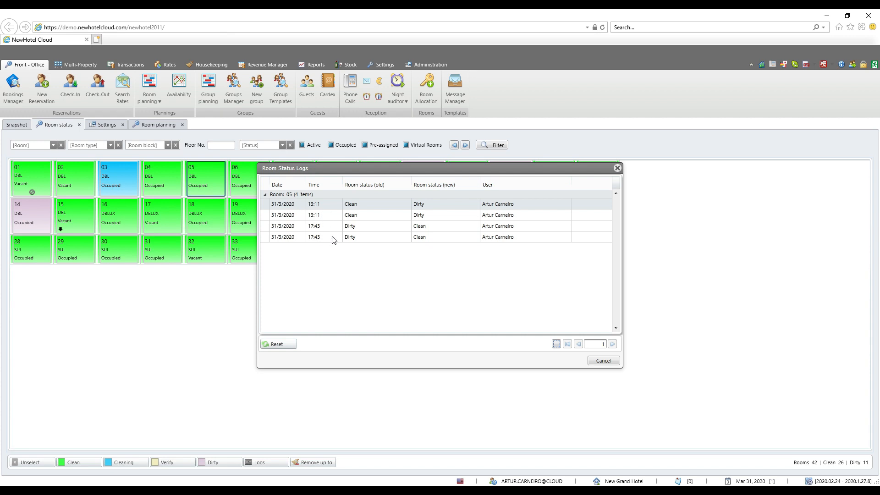
{"action": "left_click", "coordinate": [603, 361]}
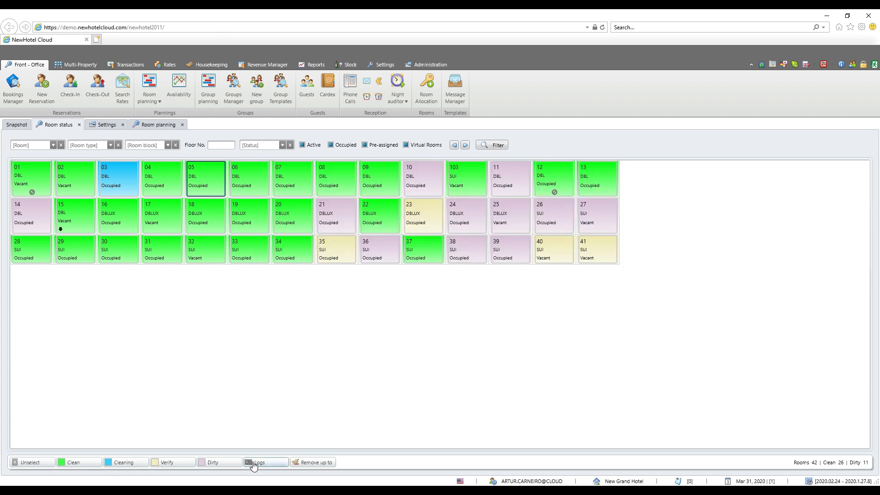
Delete the room status logs up to 31/3/2020.
{"action": "left_click", "coordinate": [304, 463]}
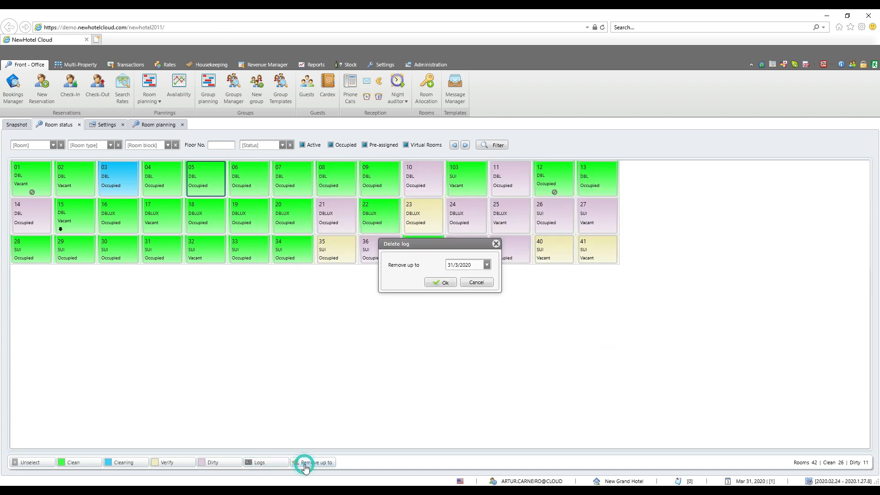
{"action": "left_click", "coordinate": [442, 283]}
{"action": "left_click", "coordinate": [465, 288]}
{"action": "left_click", "coordinate": [472, 284]}
Check room 05's status logs again following the log removal and close them.
{"action": "left_click", "coordinate": [216, 183]}
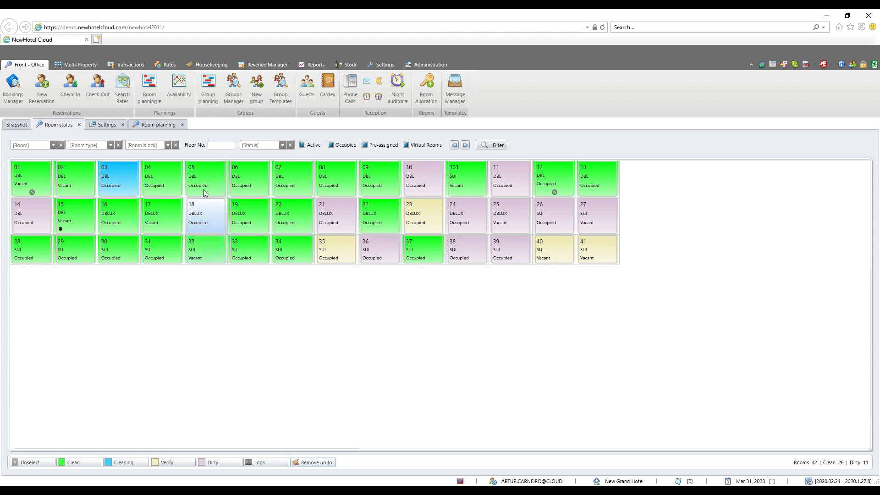
{"action": "left_click", "coordinate": [278, 463]}
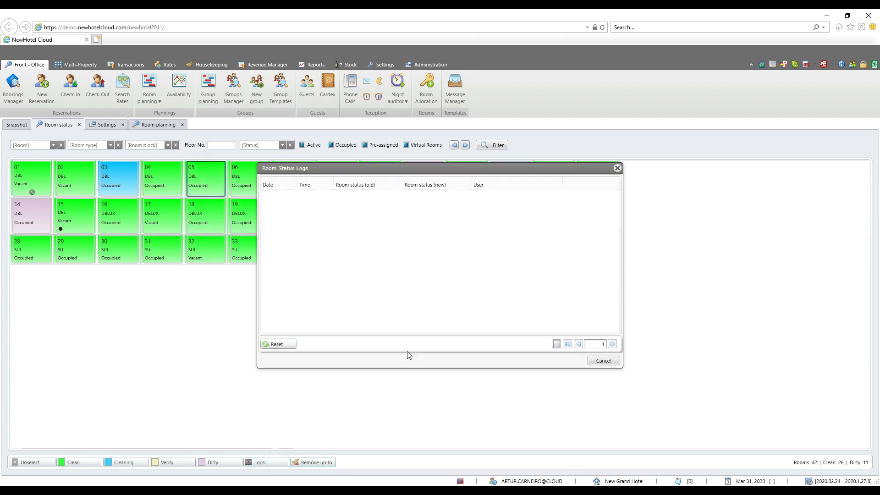
{"action": "key", "text": "Escape"}
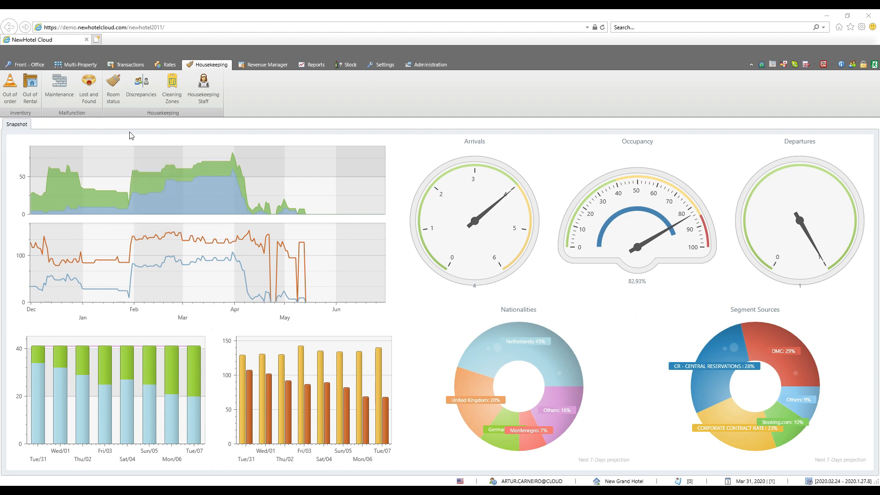
Open the Discrepancies list and record a discrepancy of 3 adults (first Pax value) for room 12.
{"action": "left_click", "coordinate": [141, 98]}
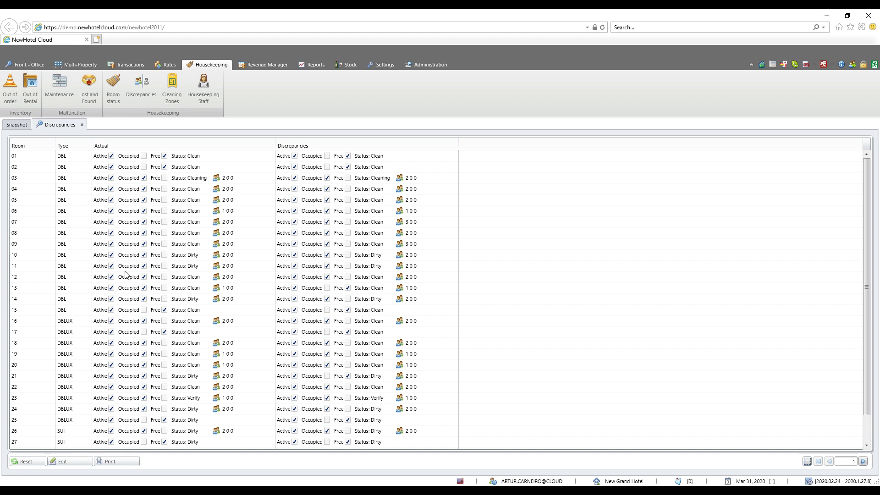
{"action": "left_click", "coordinate": [65, 277]}
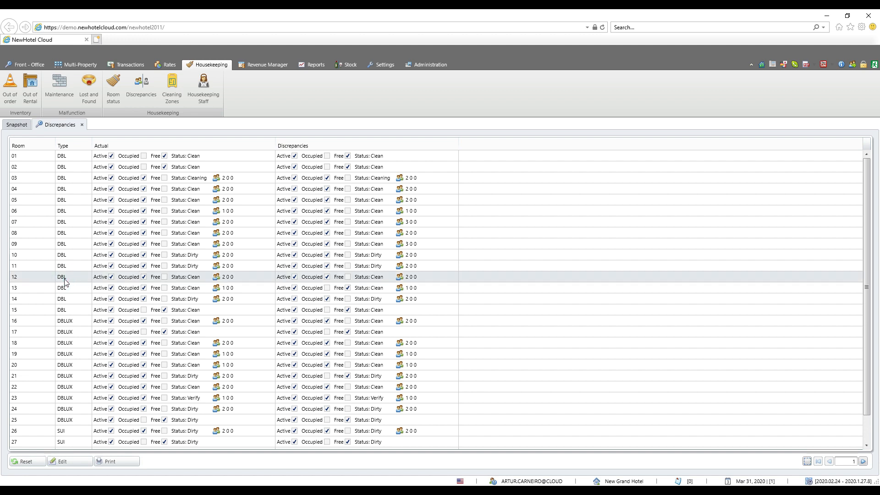
{"action": "double_click", "coordinate": [225, 278]}
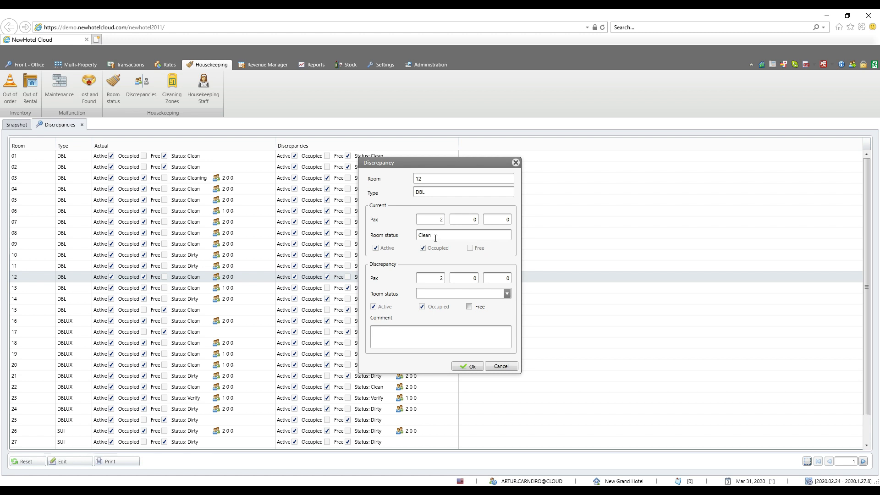
{"action": "left_click", "coordinate": [437, 278]}
{"action": "left_click", "coordinate": [465, 367]}
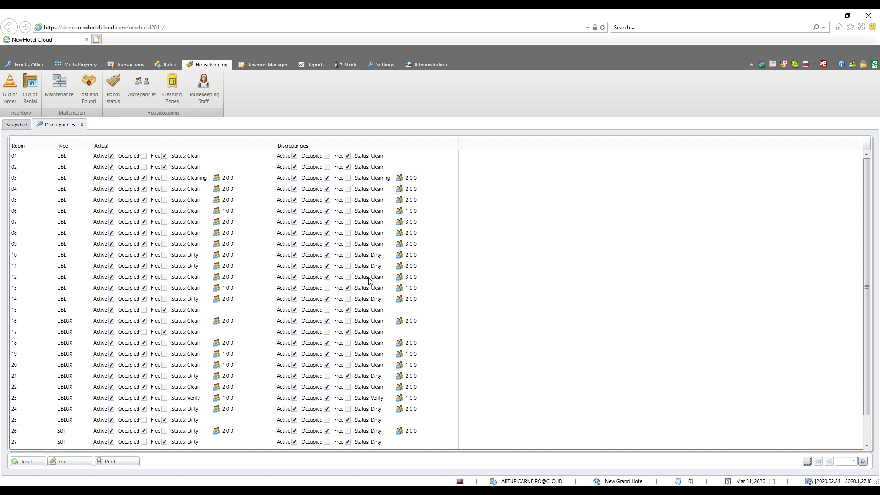
Try reporting room 12 as Free in its discrepancy record, reviewing the room status options as well.
{"action": "double_click", "coordinate": [187, 278]}
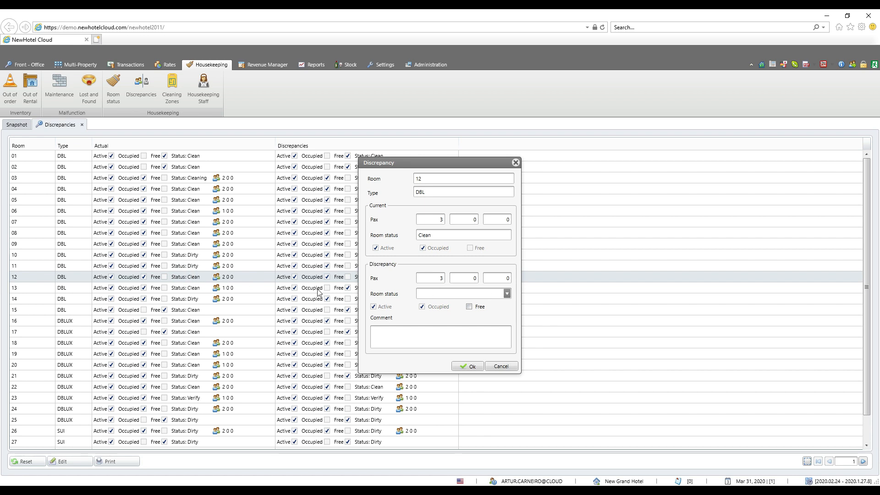
{"action": "left_click", "coordinate": [507, 293]}
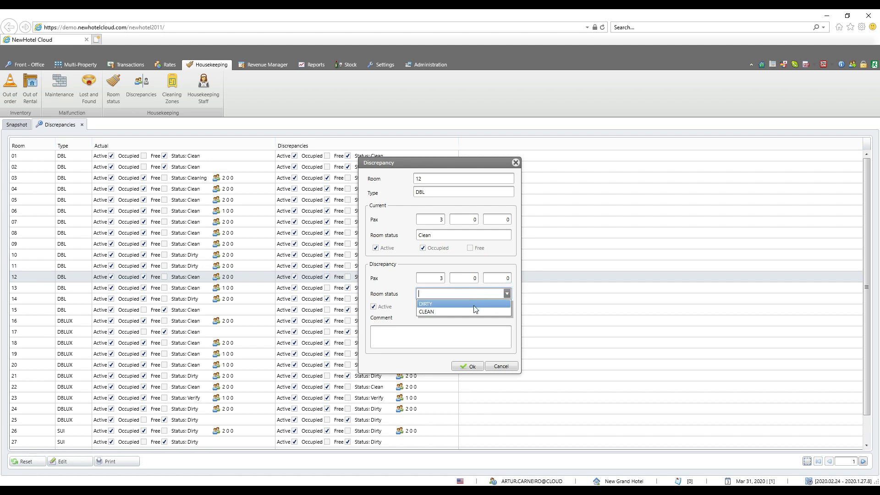
{"action": "left_click", "coordinate": [507, 294]}
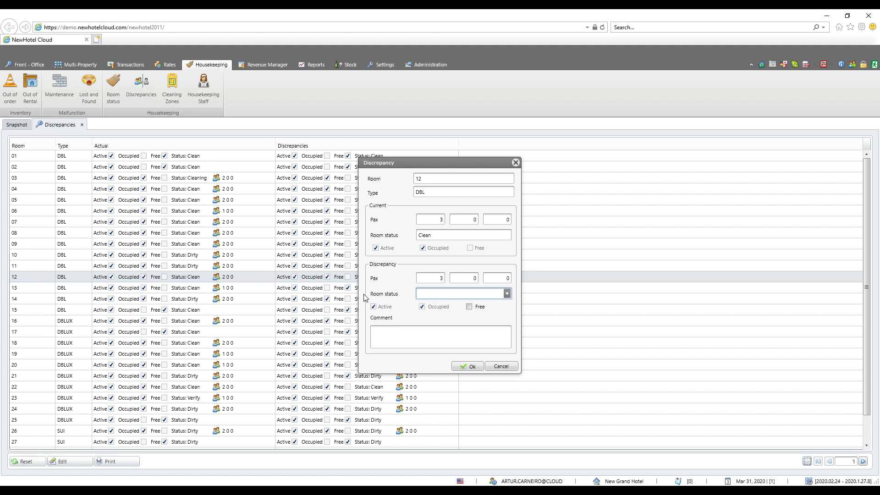
{"action": "left_click", "coordinate": [469, 307]}
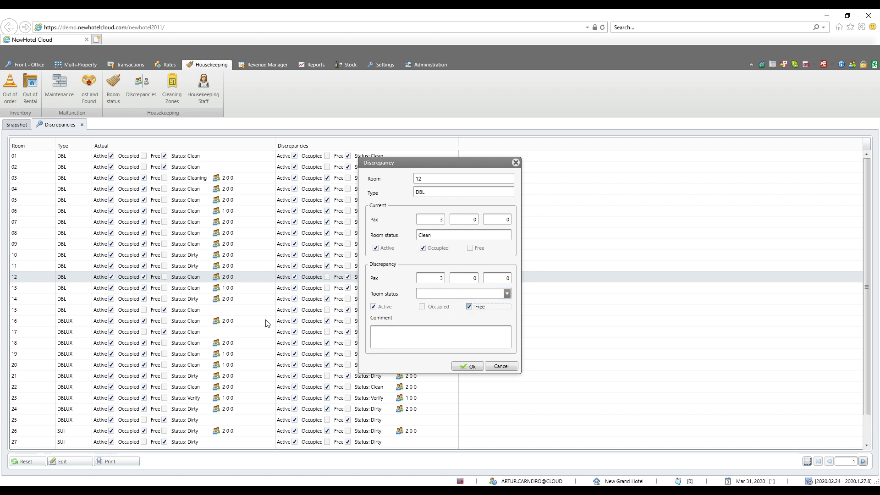
{"action": "key", "text": "Escape"}
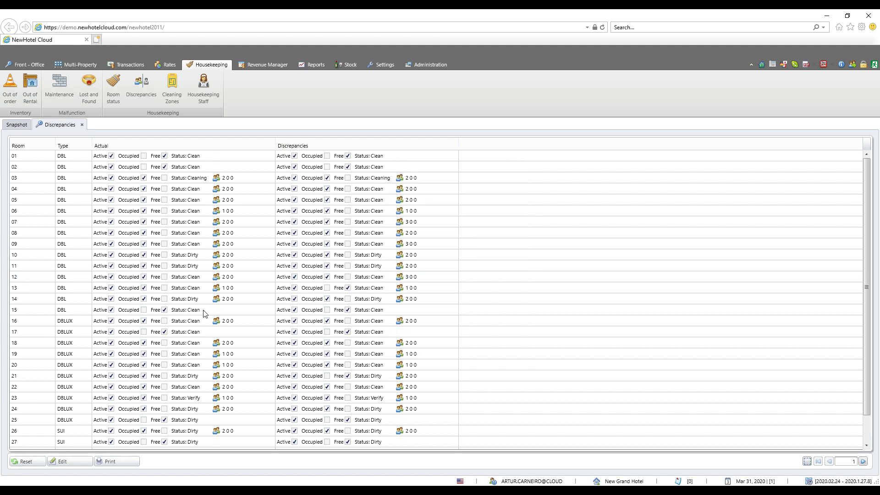
Record a discrepancy marking room 15 as Occupied with 2 in the first Pax value, and print the discrepancies for 31/3/2020.
{"action": "double_click", "coordinate": [202, 310]}
{"action": "left_click", "coordinate": [422, 307]}
{"action": "left_click", "coordinate": [437, 277]}
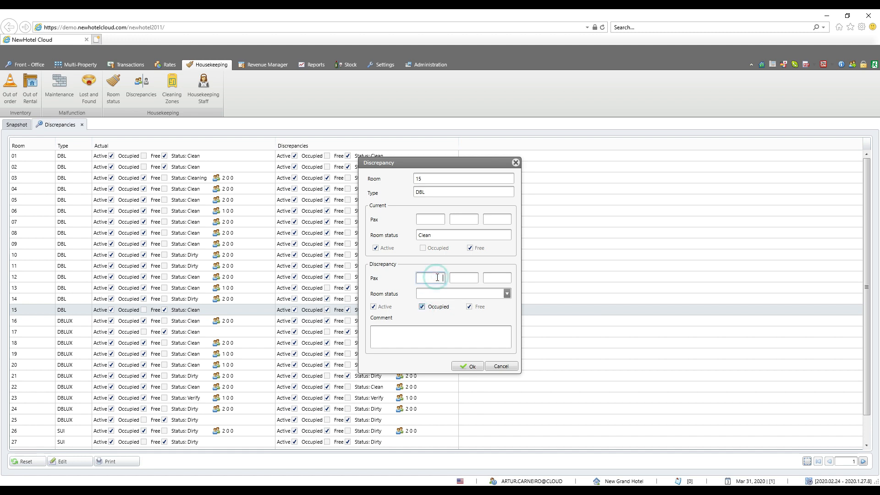
{"action": "left_click", "coordinate": [468, 366]}
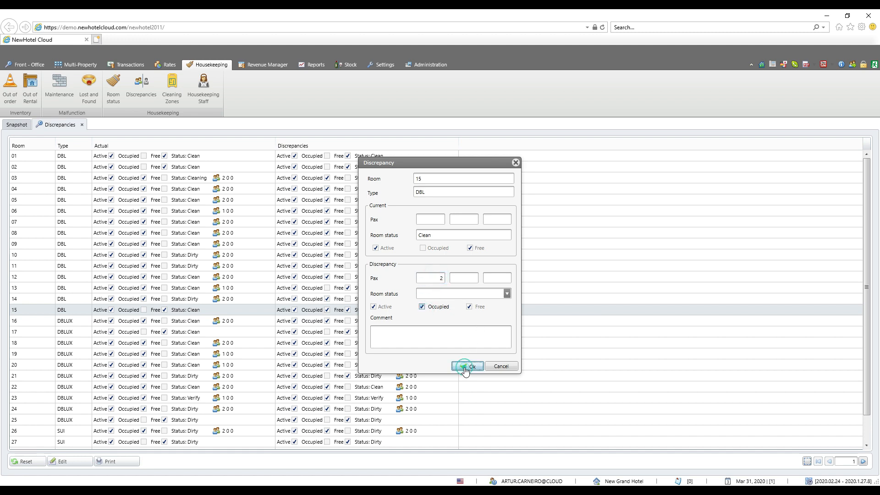
{"action": "left_click", "coordinate": [132, 463]}
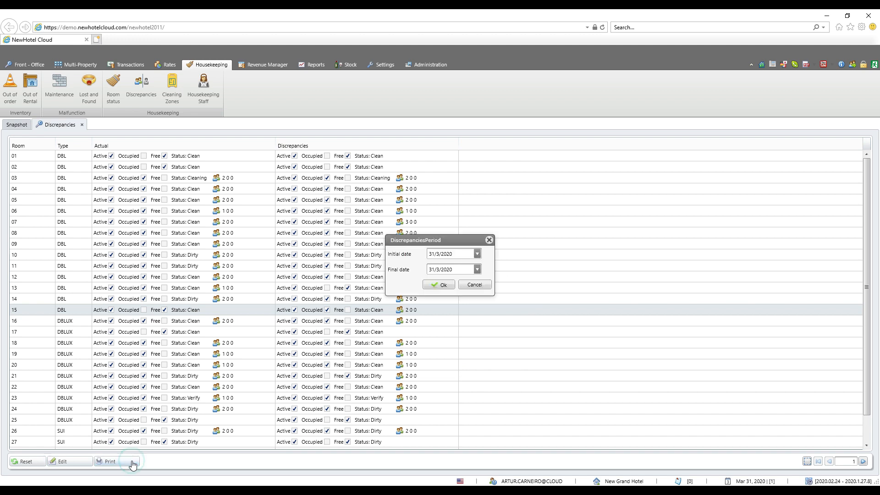
{"action": "left_click", "coordinate": [441, 286]}
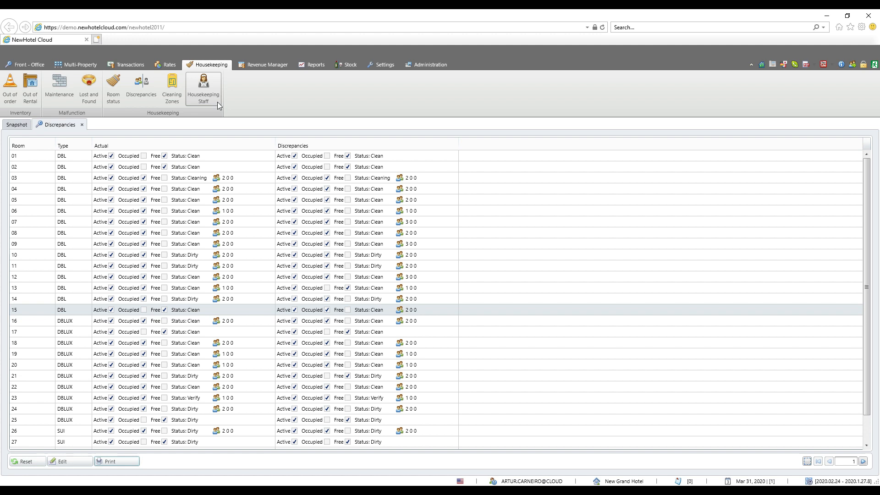
Open Cleaning Zones and view the entry form for a new cleaning zone group, closing it without saving.
{"action": "left_click", "coordinate": [180, 104]}
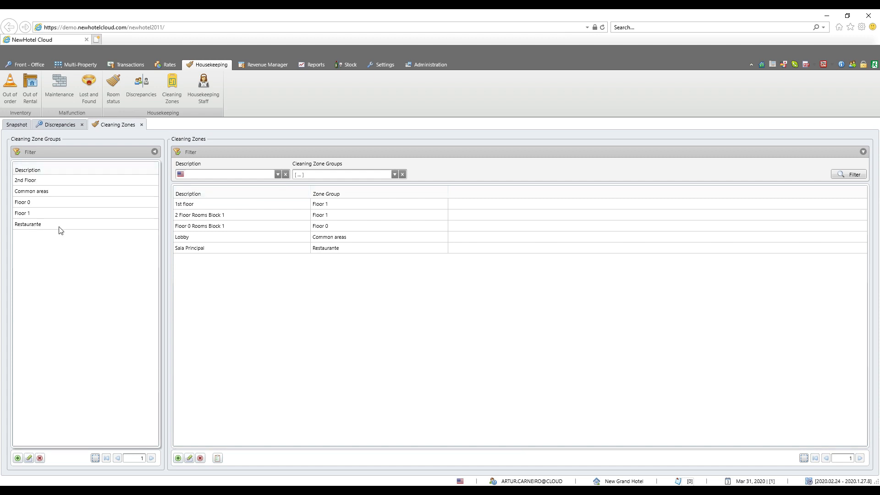
{"action": "left_click", "coordinate": [17, 458]}
{"action": "left_click", "coordinate": [397, 266]}
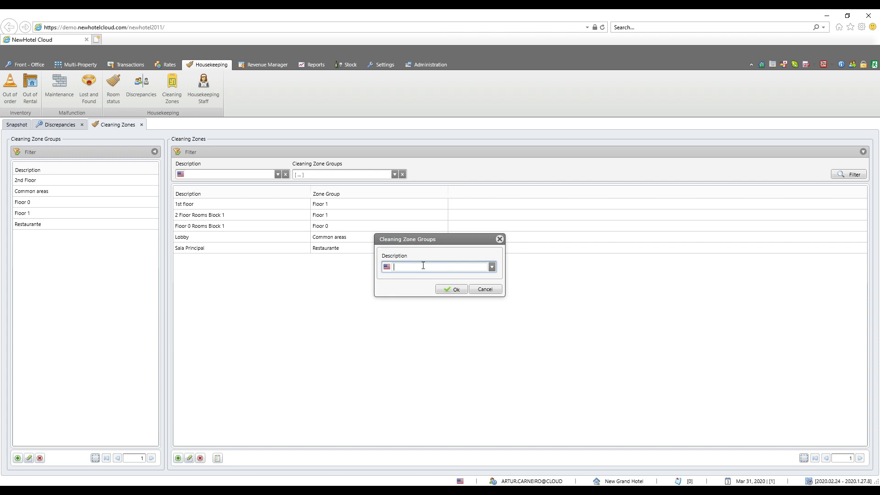
{"action": "left_click", "coordinate": [484, 289]}
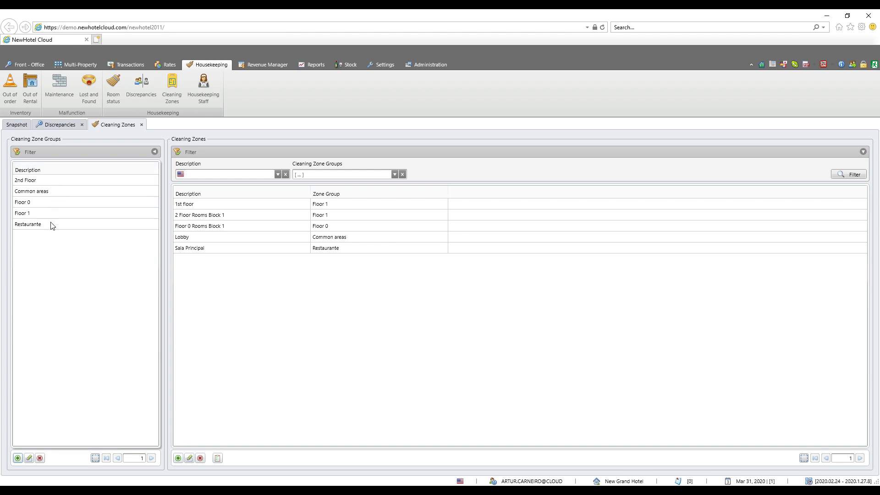
Review the cleaning zones with their zone groups, and examine the rooms and common areas assigned to the 1st floor zone.
{"action": "left_click", "coordinate": [228, 206]}
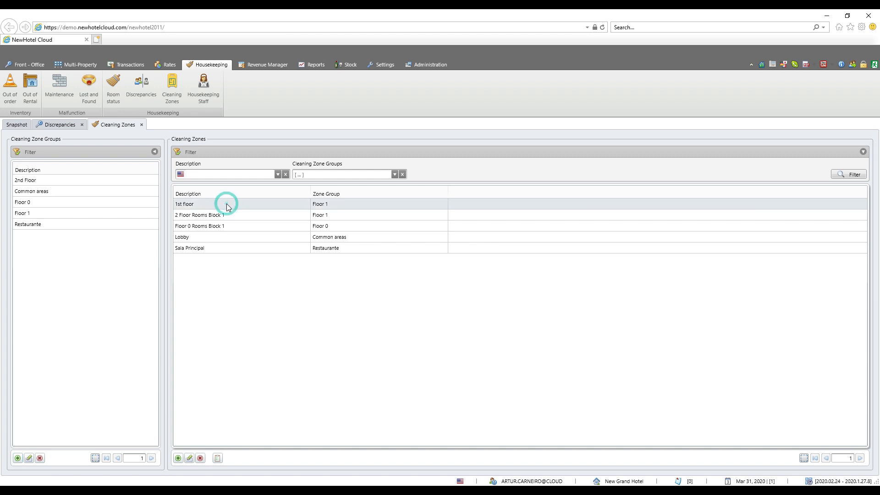
{"action": "left_click", "coordinate": [326, 215]}
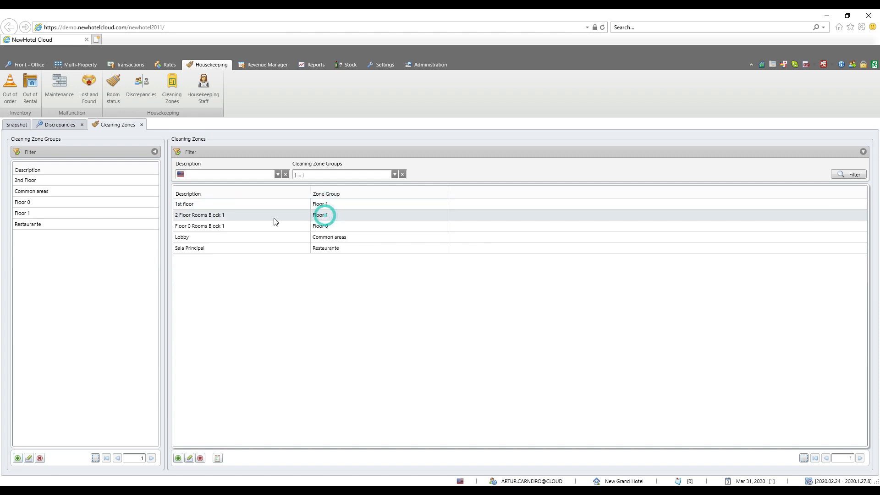
{"action": "left_click", "coordinate": [230, 202]}
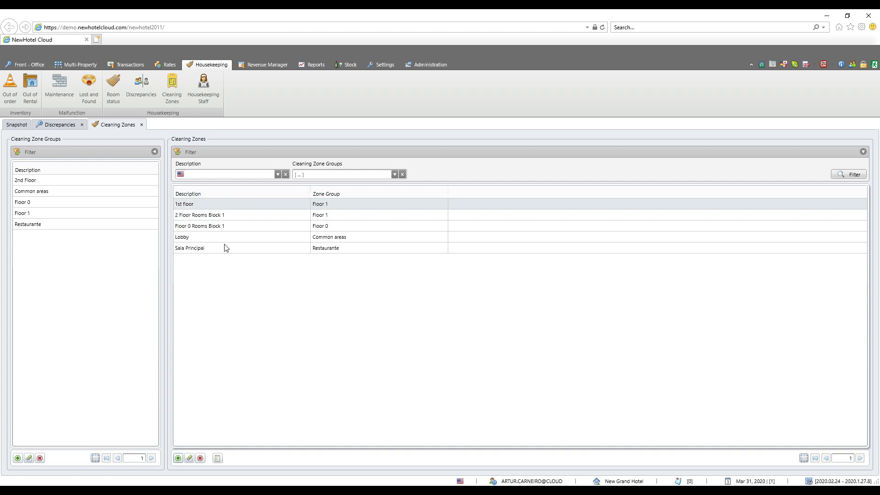
{"action": "left_click", "coordinate": [218, 458]}
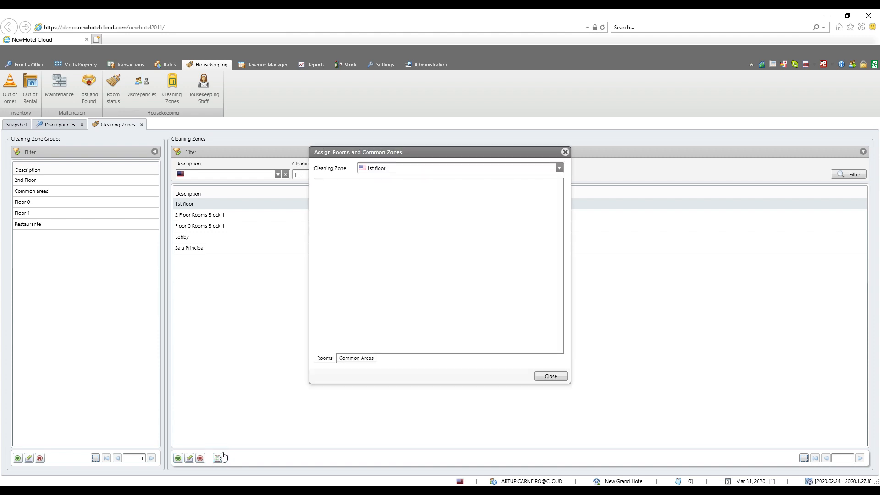
{"action": "left_click", "coordinate": [362, 360]}
{"action": "left_click", "coordinate": [323, 359]}
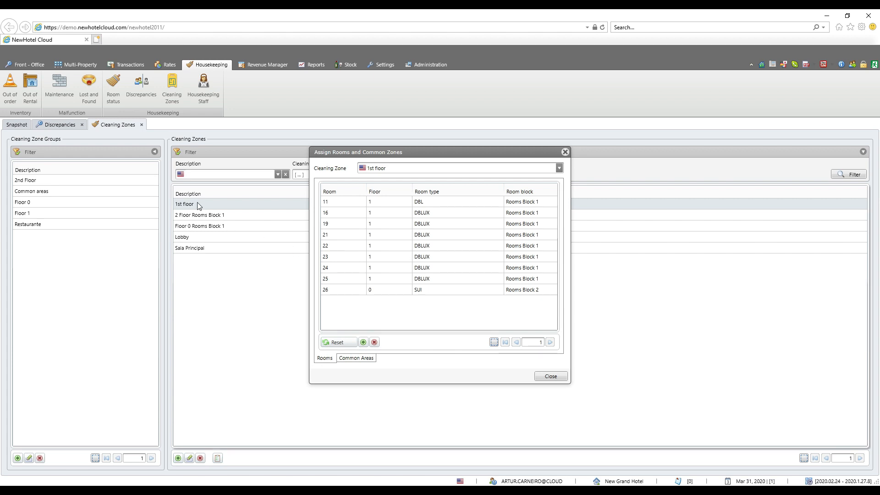
{"action": "left_click", "coordinate": [356, 358]}
{"action": "left_click", "coordinate": [328, 360]}
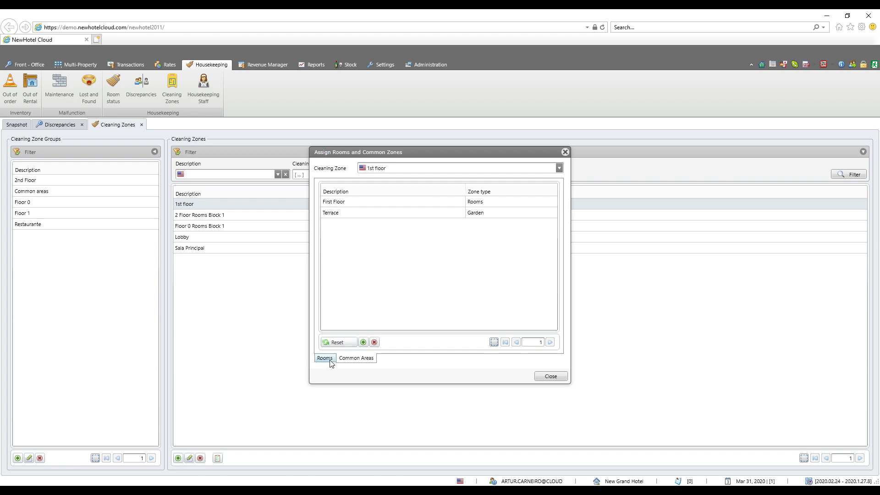
Look through the rooms and common areas available for the 1st floor zone, selecting Ground Floor without assigning it, and close the assignment dialog.
{"action": "left_click", "coordinate": [364, 345]}
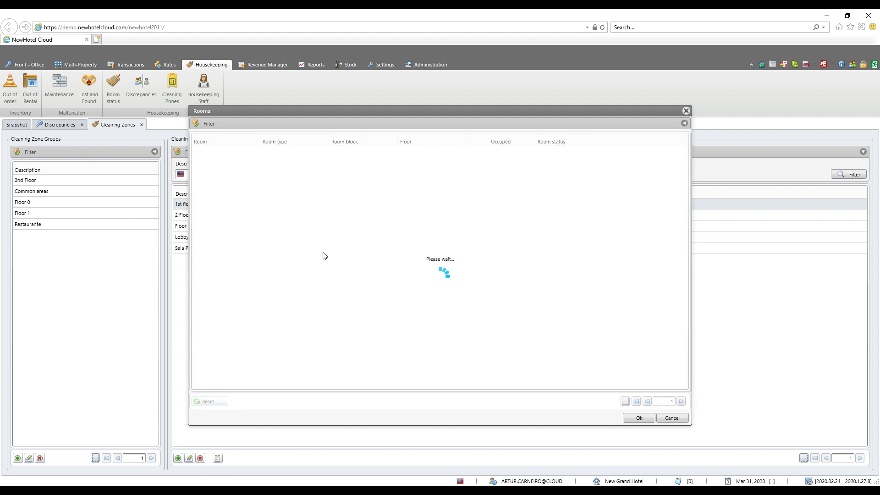
{"action": "double_click", "coordinate": [240, 372]}
{"action": "left_click", "coordinate": [357, 358]}
{"action": "left_click", "coordinate": [364, 342]}
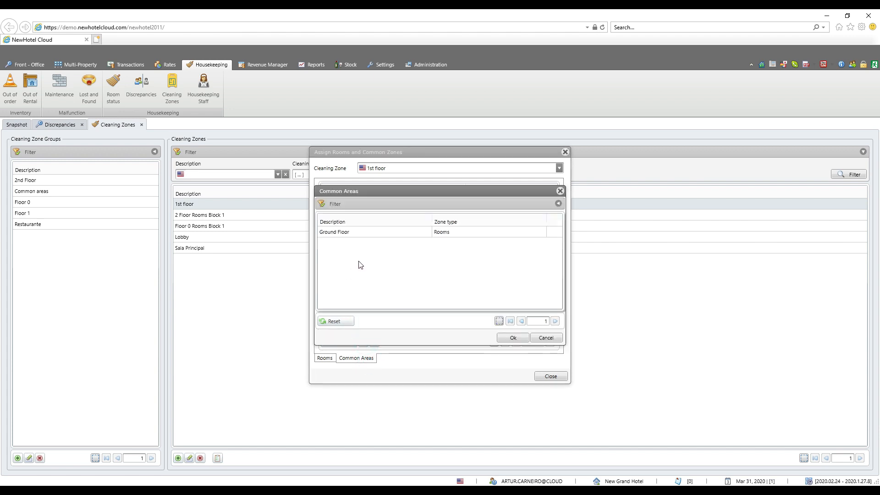
{"action": "left_click", "coordinate": [348, 233]}
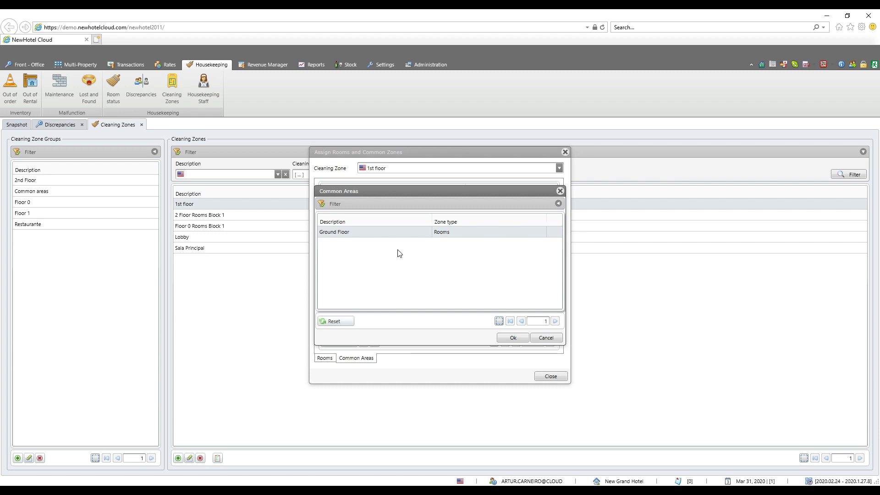
{"action": "left_click", "coordinate": [548, 338]}
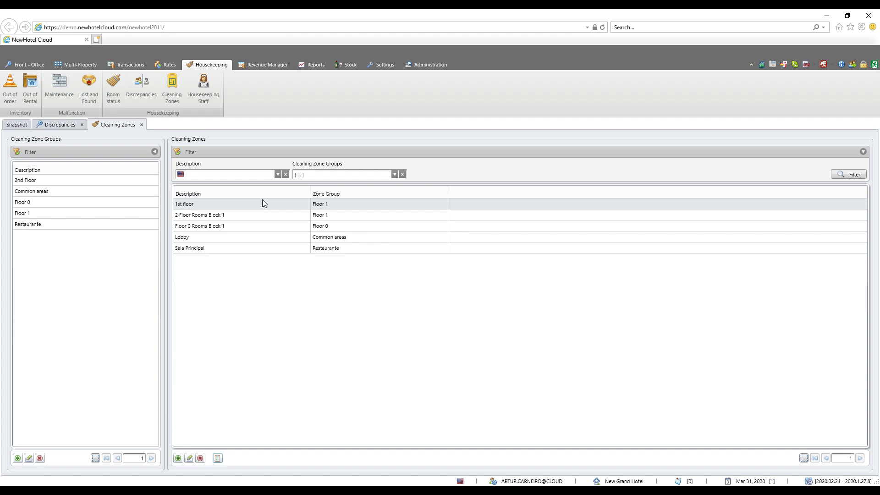
Open Housekeeping Staff and view an existing supervisor's record and the entry form for a new supervisor without saving either.
{"action": "left_click", "coordinate": [212, 102]}
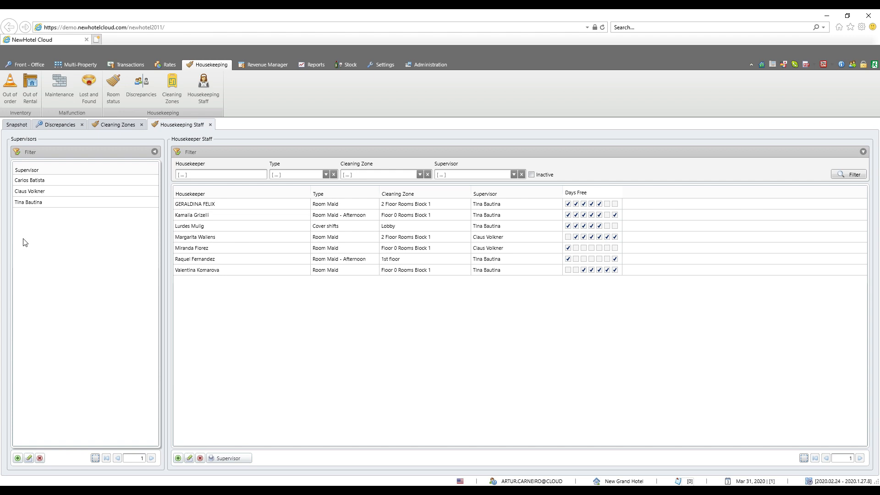
{"action": "left_click", "coordinate": [29, 203]}
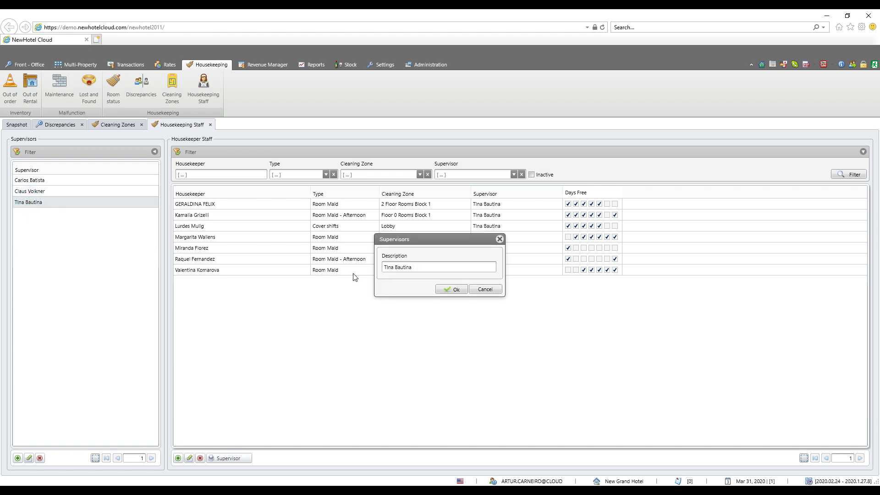
{"action": "left_click", "coordinate": [485, 290]}
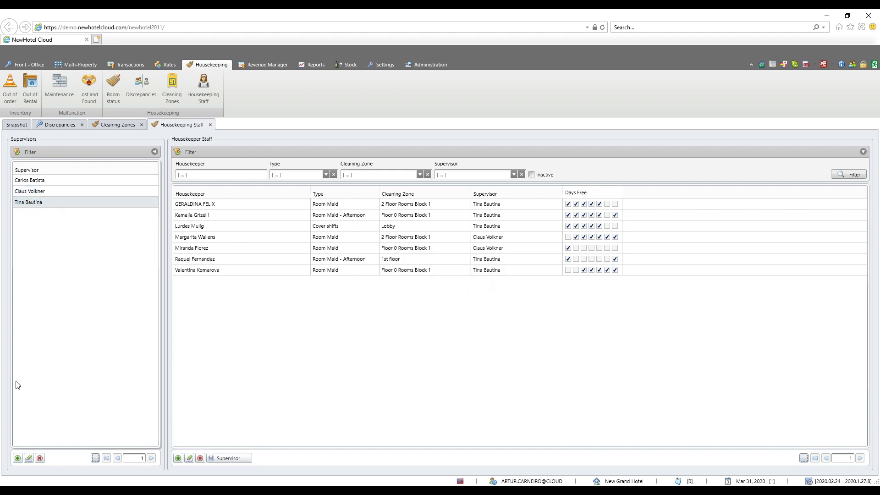
{"action": "left_click", "coordinate": [17, 459]}
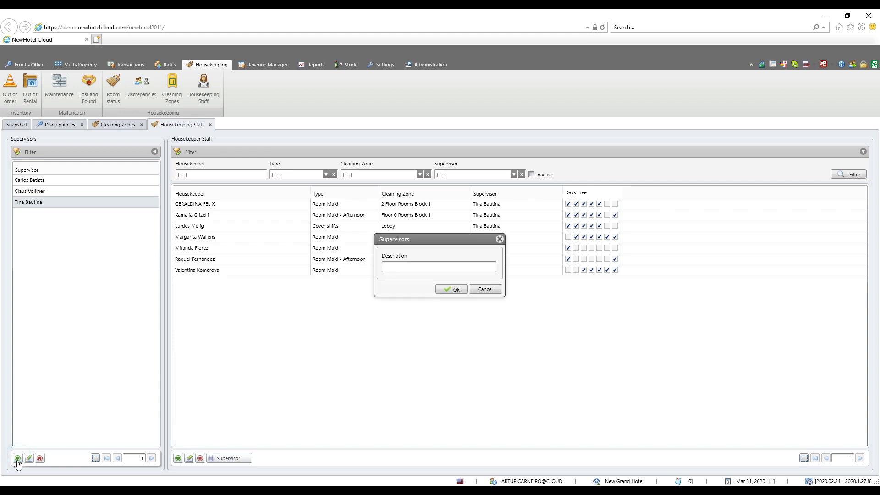
{"action": "left_click", "coordinate": [498, 289]}
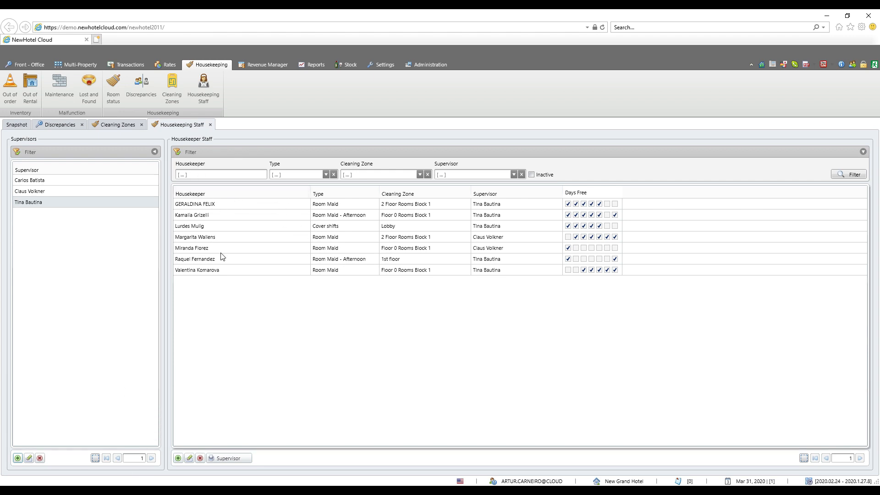
Try filling in a new housekeeper record with type Room Maid, cleaning zone 1st floor and a supervisor, reviewing the type options as well.
{"action": "left_click", "coordinate": [179, 459]}
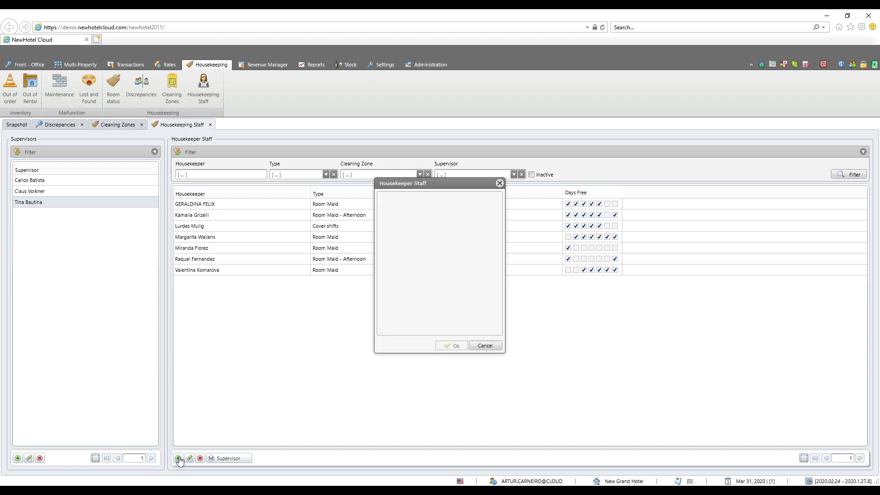
{"action": "left_click", "coordinate": [400, 211]}
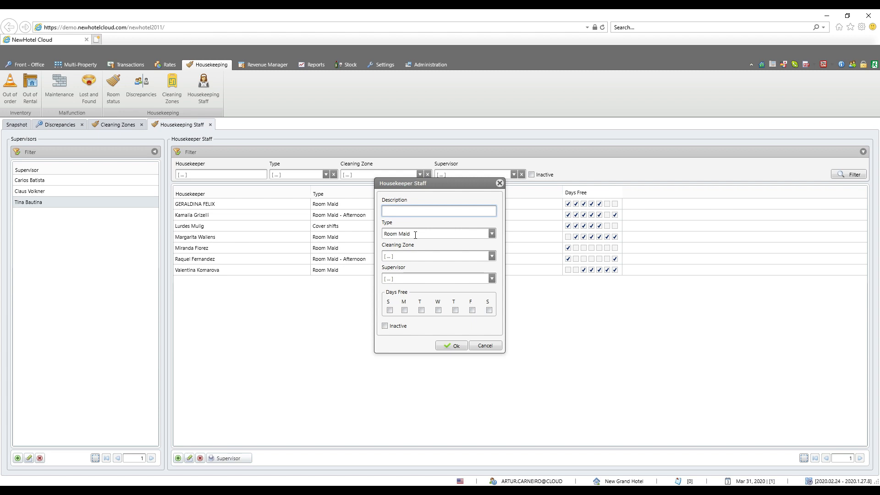
{"action": "left_click", "coordinate": [492, 234]}
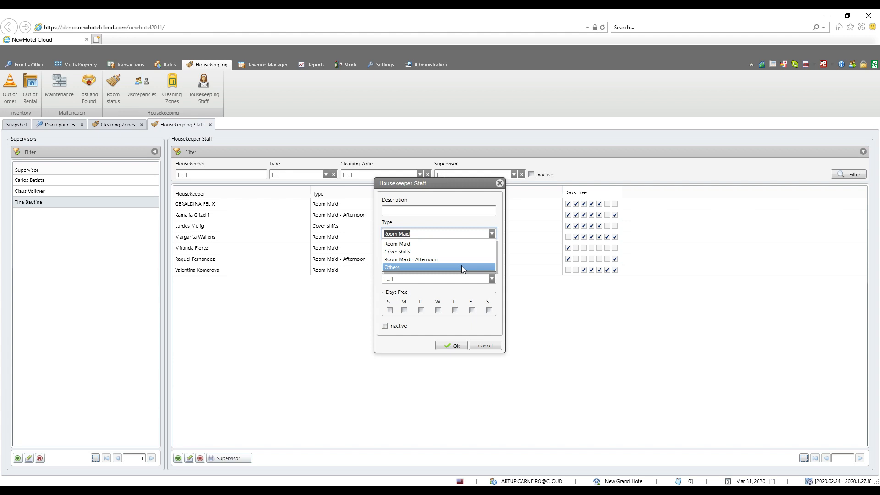
{"action": "left_click", "coordinate": [466, 217]}
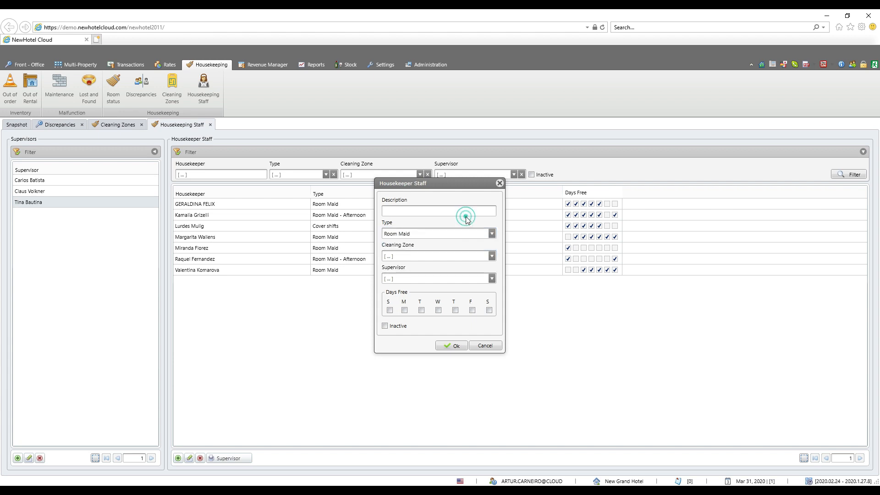
{"action": "left_click", "coordinate": [490, 257]}
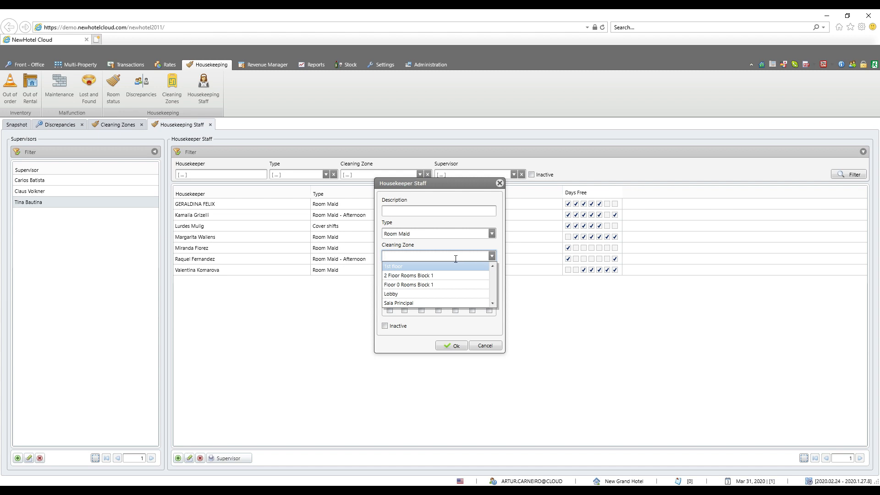
{"action": "left_click", "coordinate": [404, 267]}
{"action": "left_click", "coordinate": [492, 278]}
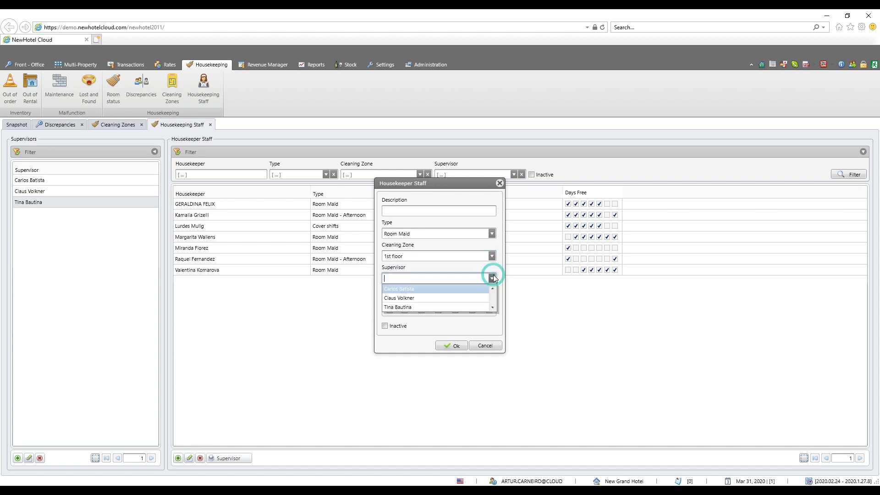
{"action": "left_click", "coordinate": [450, 306]}
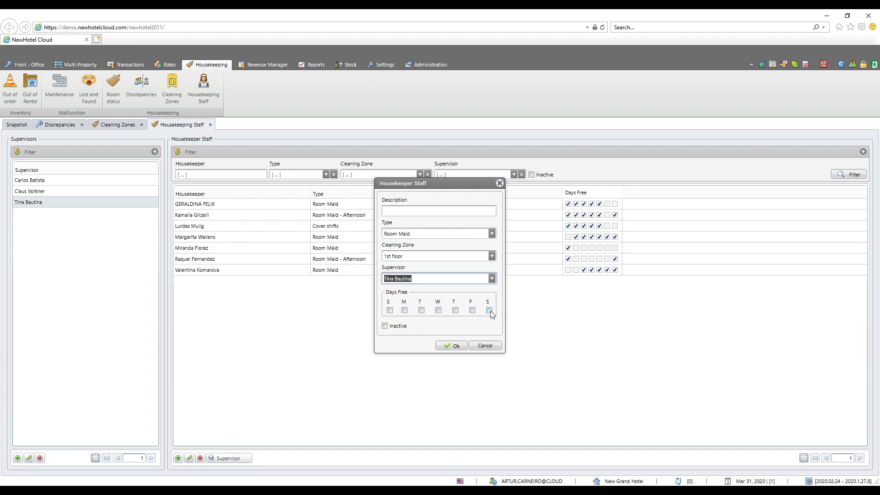
Try marking Sunday through Thursday as free days for the new housekeeper, and discard the record.
{"action": "left_click", "coordinate": [455, 311]}
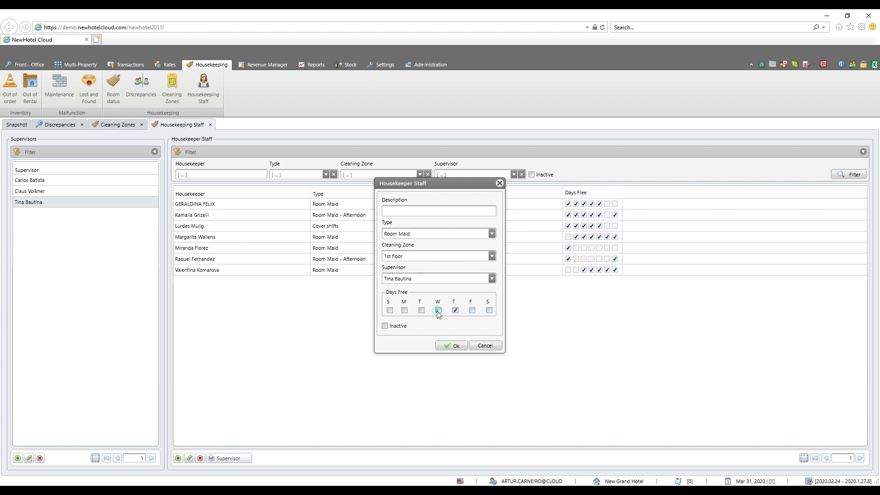
{"action": "left_click", "coordinate": [422, 310]}
{"action": "left_click", "coordinate": [404, 310]}
{"action": "left_click", "coordinate": [390, 311]}
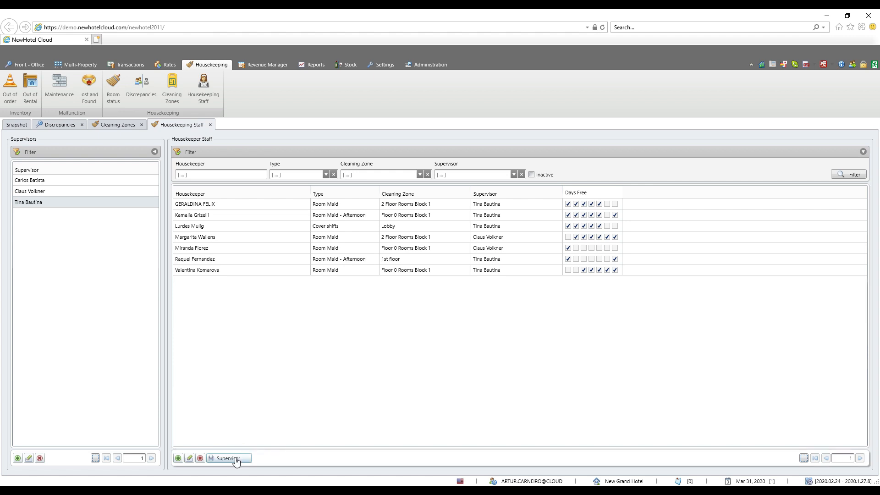
Print the supervisor work plan for 31/3/2020 with Apply Days Free enabled.
{"action": "left_click", "coordinate": [227, 459]}
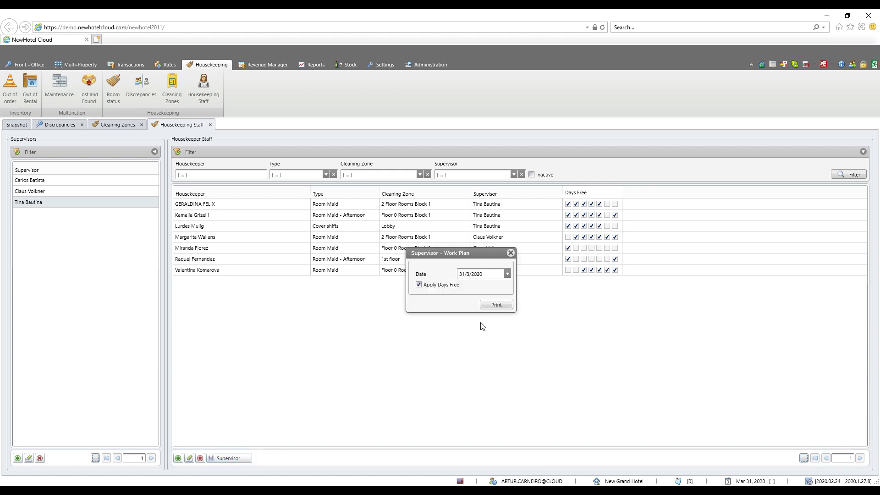
{"action": "left_click", "coordinate": [498, 307]}
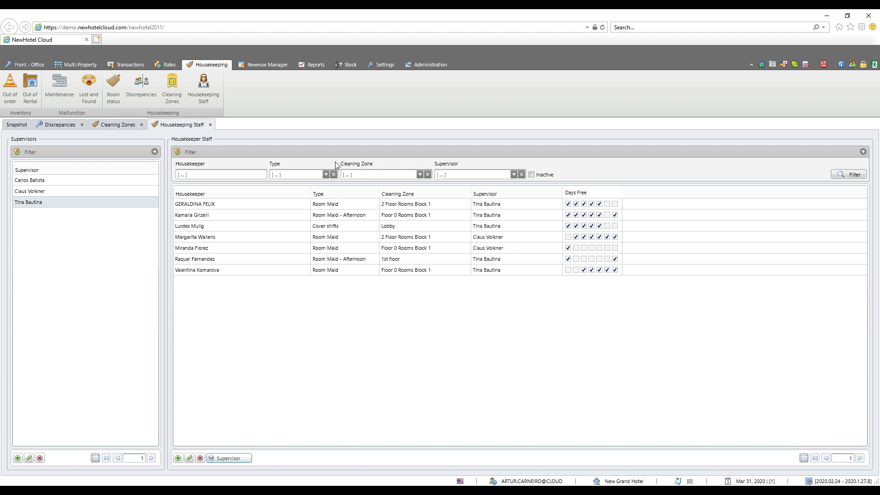
Find the HouseKeeping Daily report among the occupancy reports and open its print criteria.
{"action": "left_click", "coordinate": [316, 64]}
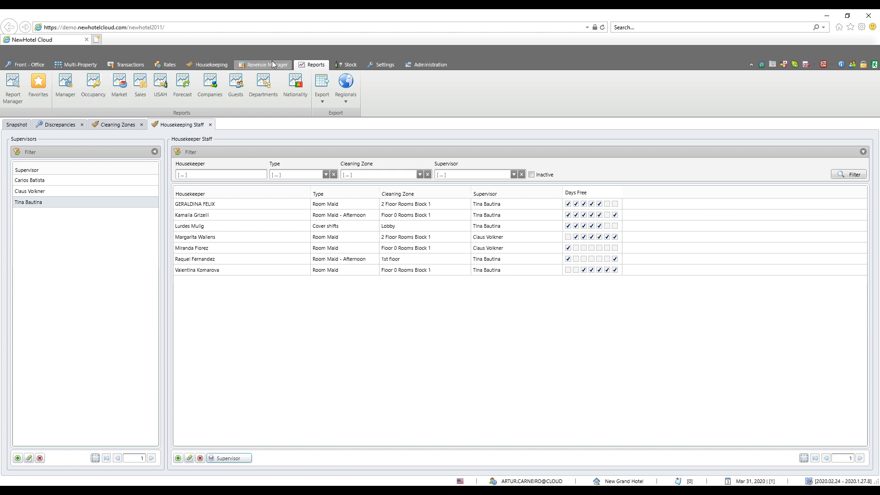
{"action": "left_click", "coordinate": [95, 82]}
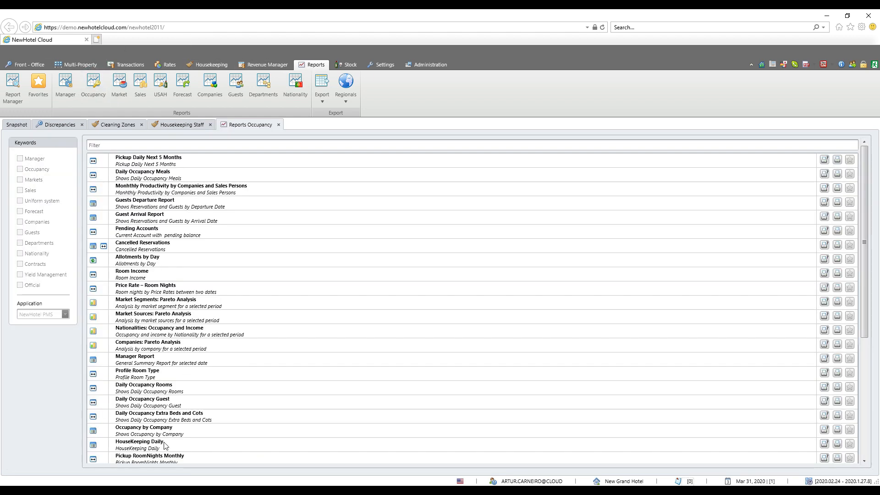
{"action": "left_click", "coordinate": [165, 442]}
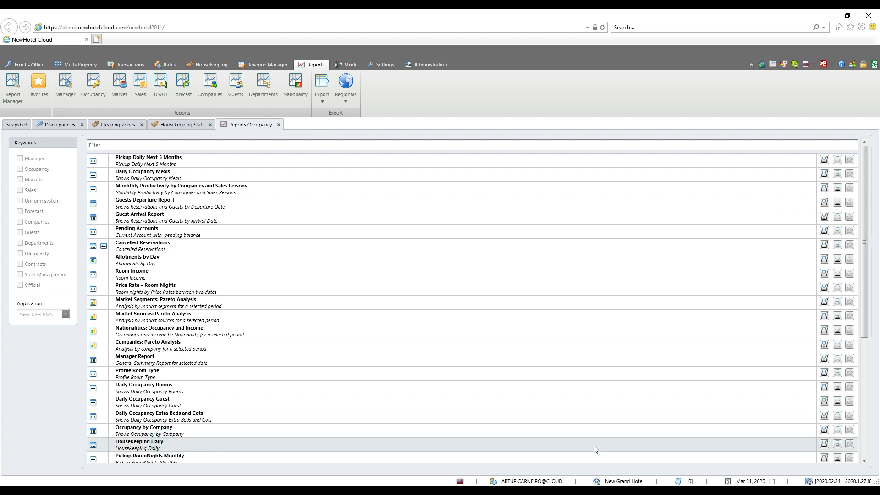
{"action": "left_click", "coordinate": [824, 444]}
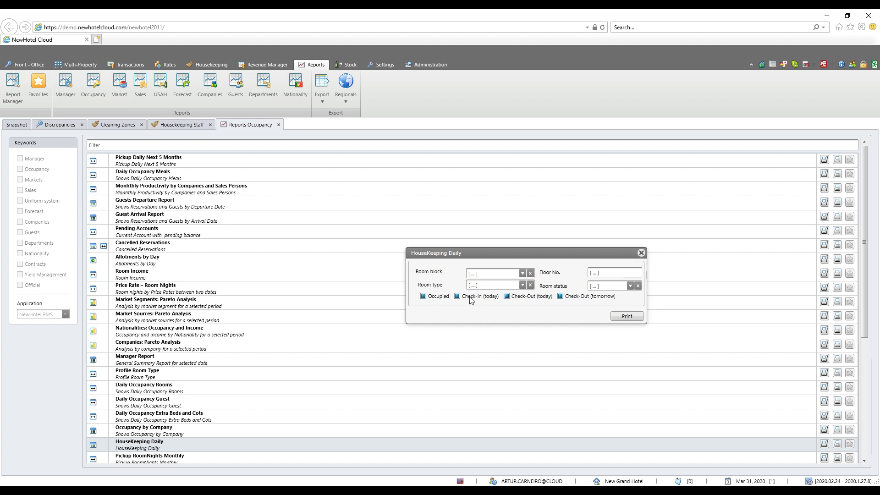
Try toggling the Occupied, Check-In (today), Check-Out (today) and Check-Out (tomorrow) criteria, and close the report criteria without printing.
{"action": "left_click", "coordinate": [424, 296]}
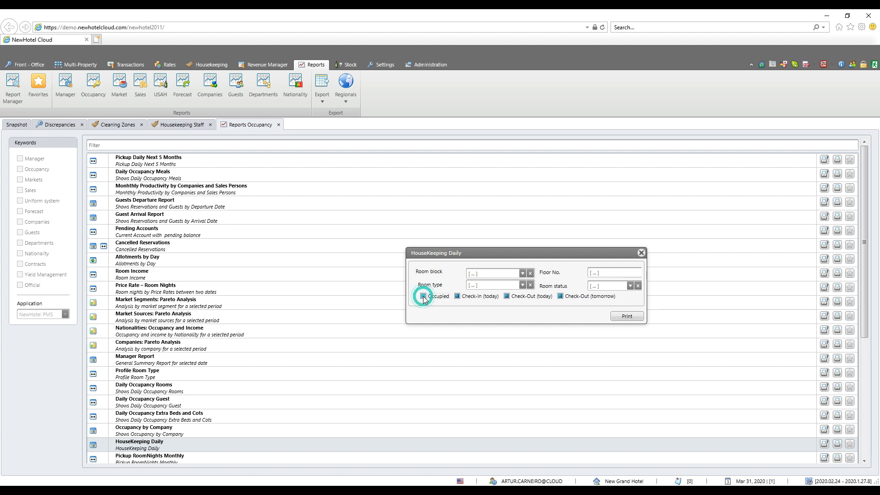
{"action": "left_click", "coordinate": [507, 297]}
{"action": "left_click", "coordinate": [457, 297]}
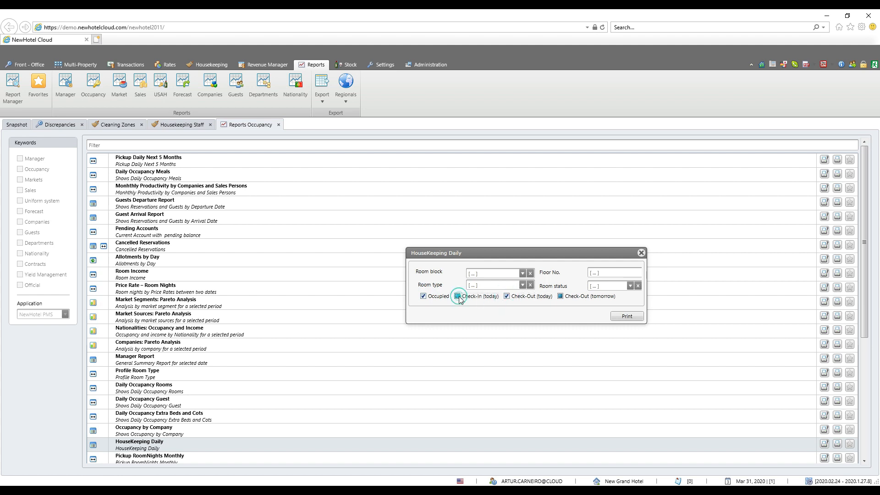
{"action": "left_click", "coordinate": [560, 296]}
{"action": "left_click", "coordinate": [642, 252]}
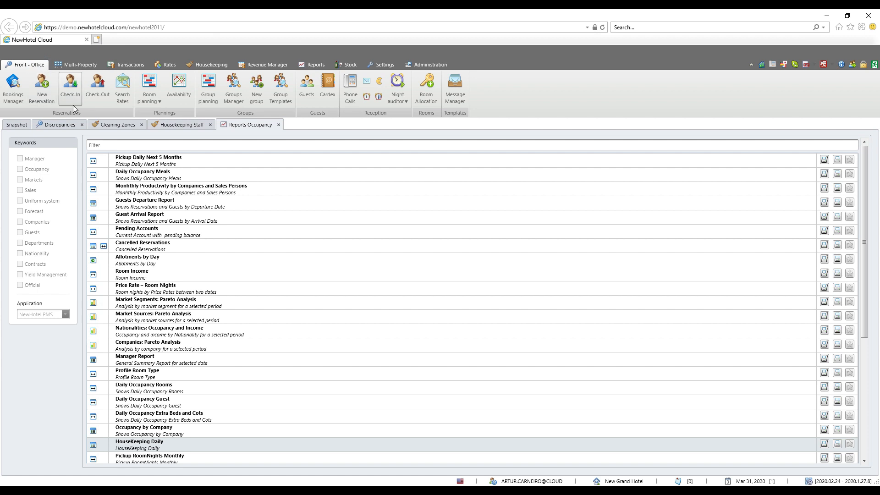
View the housekeeping notes of room 13's reservation starting 13/4/2020 from the room planning, and examine the room notes in the HouseKeeping Daily report.
{"action": "left_click", "coordinate": [150, 81]}
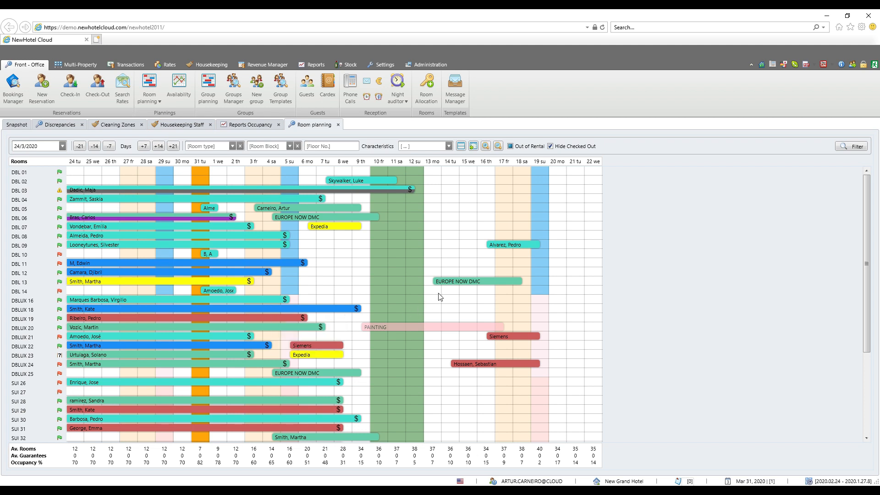
{"action": "mouse_move", "coordinate": [445, 287]}
{"action": "right_click", "coordinate": [435, 282]}
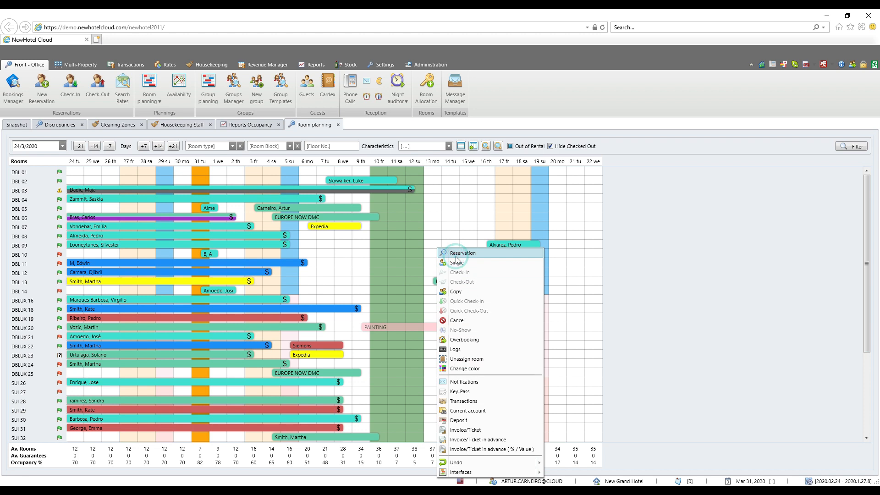
{"action": "left_click", "coordinate": [456, 255]}
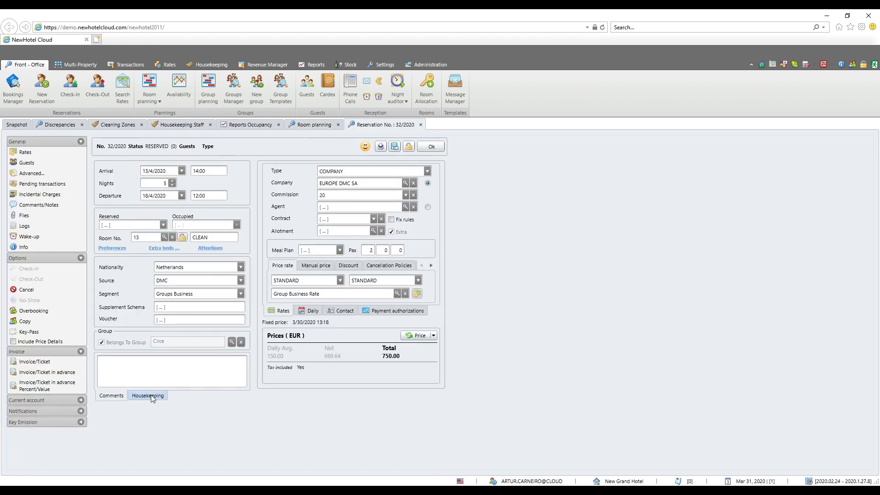
{"action": "left_click", "coordinate": [152, 396]}
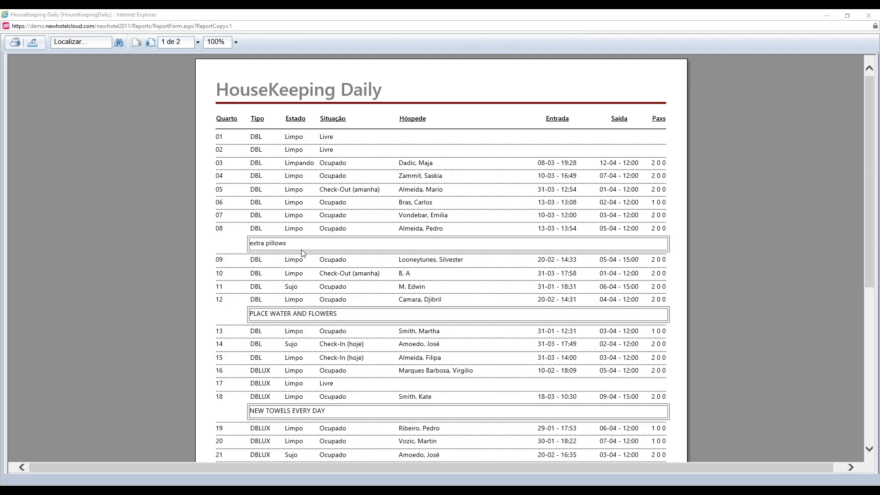
{"action": "left_click_drag", "start_coordinate": [302, 247], "coordinate": [251, 249]}
{"action": "left_click_drag", "start_coordinate": [359, 315], "coordinate": [249, 314]}
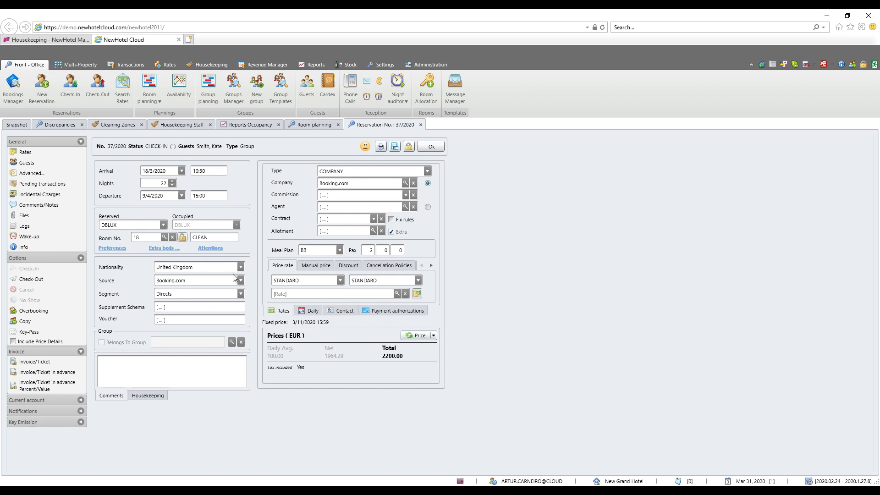
Start a new attention on the room 18 reservation and choose VIP as the attention.
{"action": "left_click", "coordinate": [210, 248]}
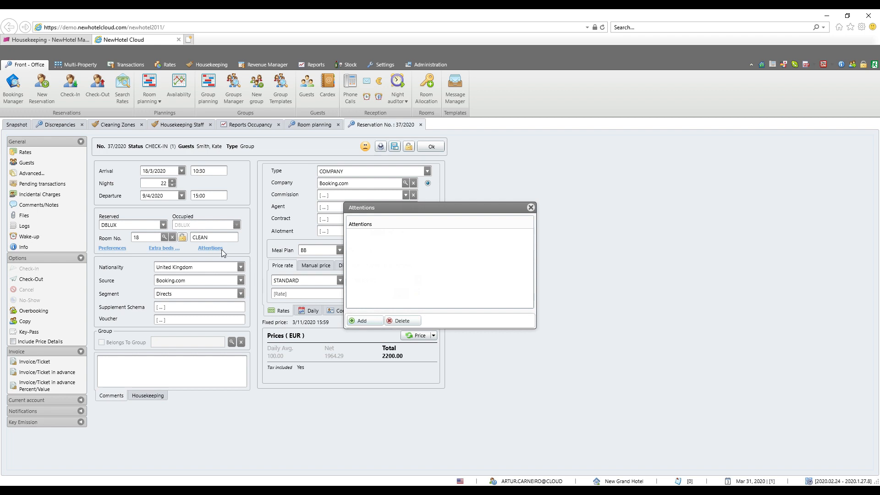
{"action": "left_click", "coordinate": [352, 320]}
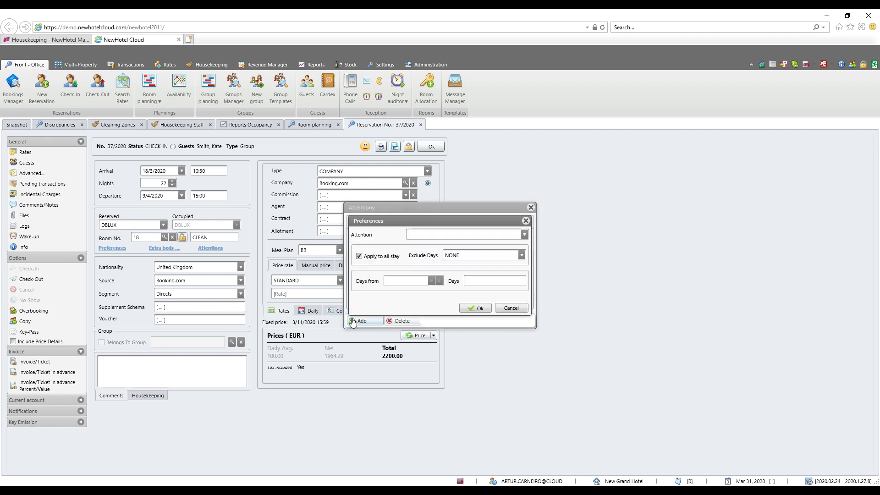
{"action": "left_click", "coordinate": [524, 234]}
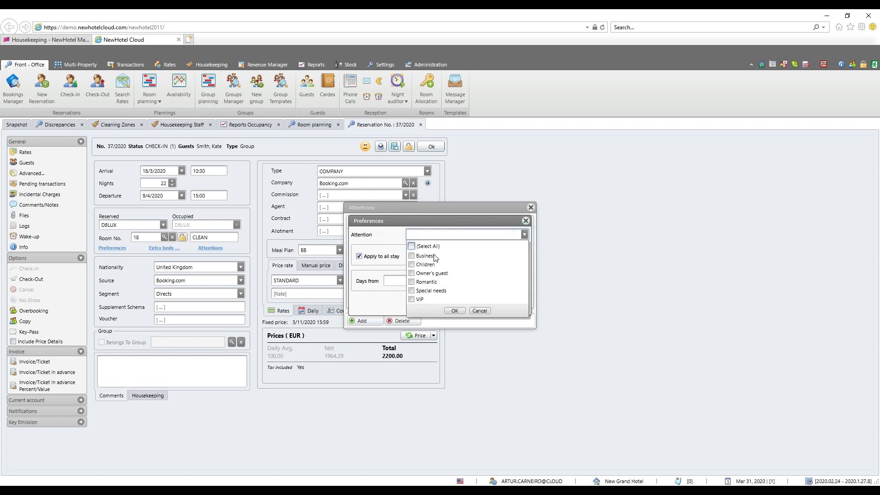
{"action": "left_click", "coordinate": [411, 300]}
{"action": "left_click", "coordinate": [454, 311]}
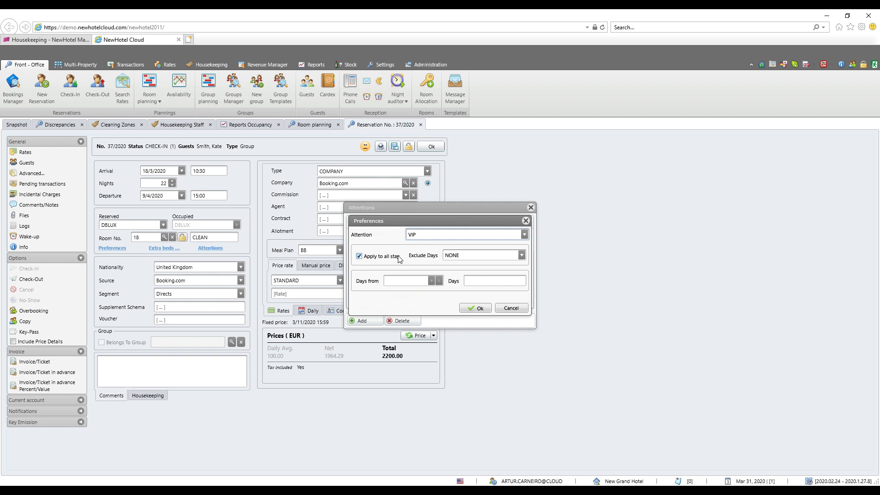
Try limiting the VIP attention to 2 days from ARRIVE, switch the reference to DEPARTURE with Days empty, and review the Exclude Days options.
{"action": "left_click", "coordinate": [360, 256]}
{"action": "left_click", "coordinate": [430, 281]}
{"action": "left_click", "coordinate": [419, 290]}
{"action": "left_click", "coordinate": [470, 281]}
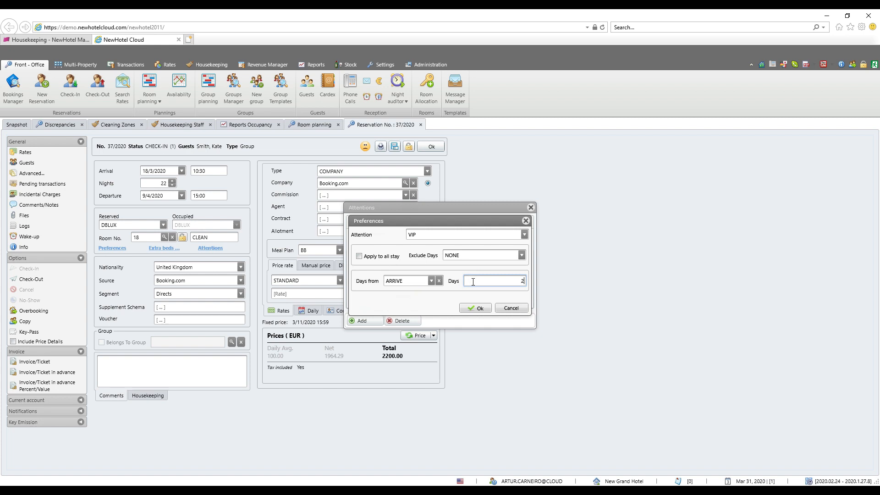
{"action": "left_click", "coordinate": [431, 280]}
{"action": "left_click", "coordinate": [426, 298]}
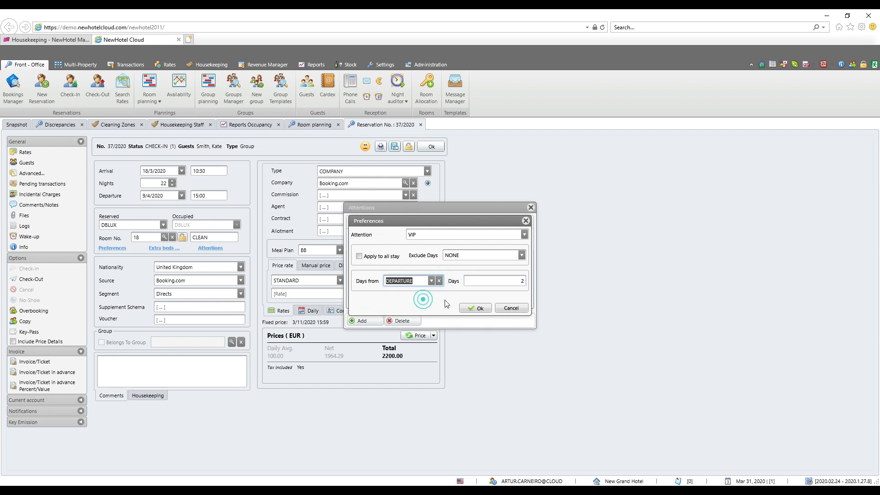
{"action": "left_click", "coordinate": [495, 280]}
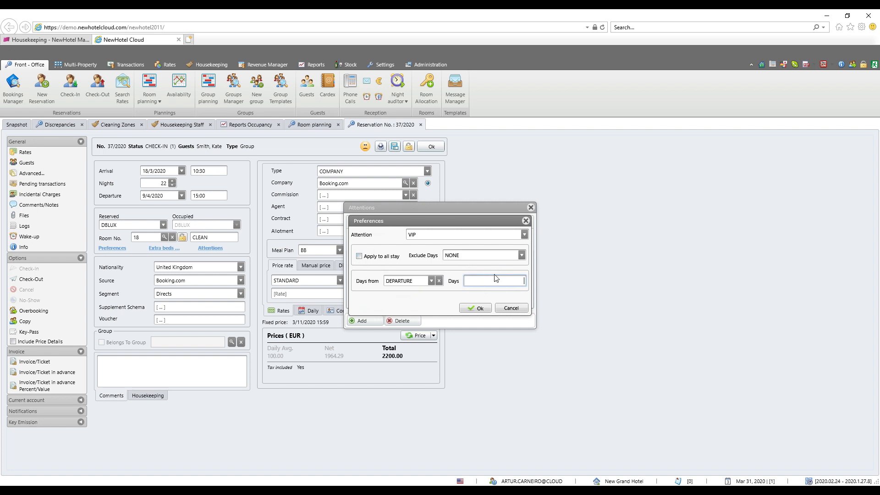
{"action": "left_click", "coordinate": [521, 254]}
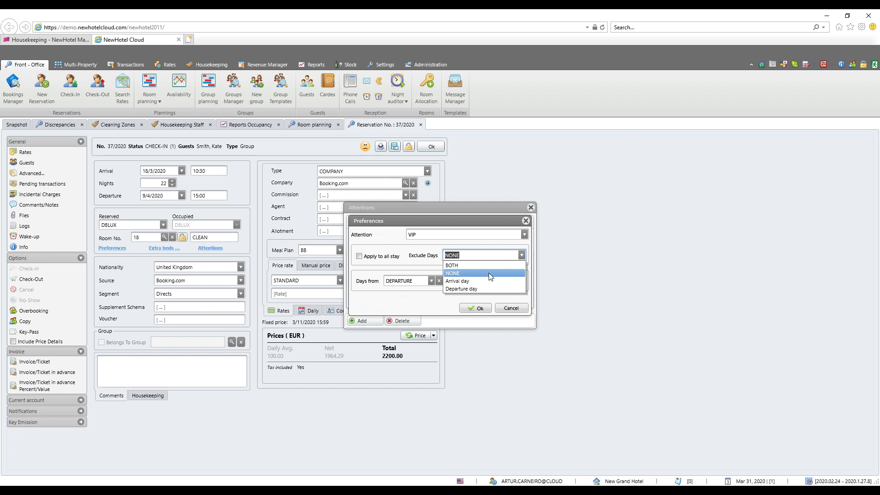
Apply the VIP attention to the whole stay and save the updated room 18 reservation.
{"action": "left_click", "coordinate": [359, 256]}
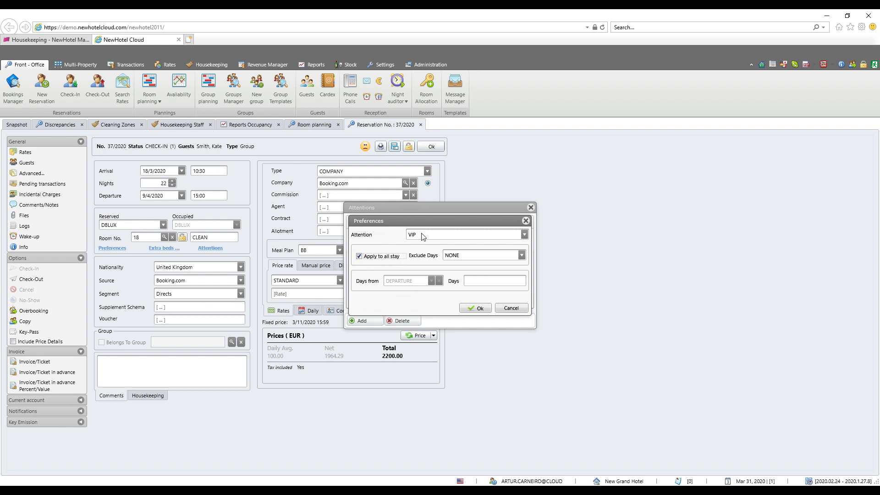
{"action": "left_click", "coordinate": [477, 308]}
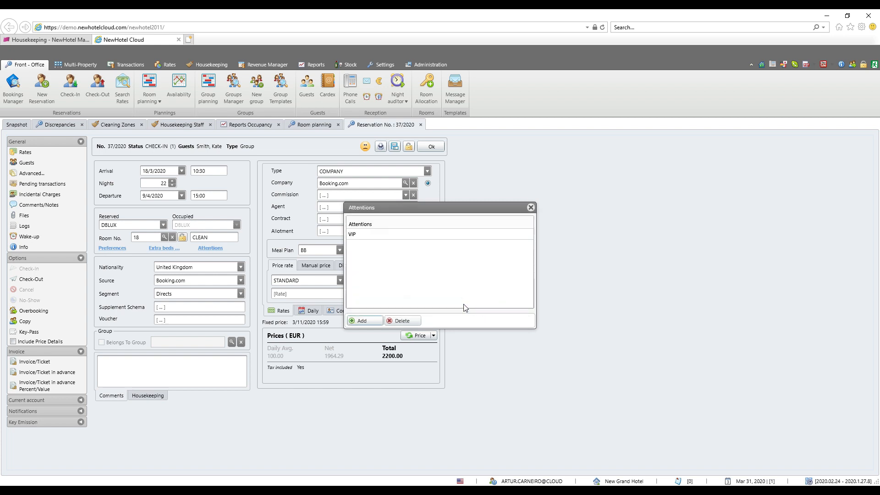
{"action": "left_click", "coordinate": [530, 208]}
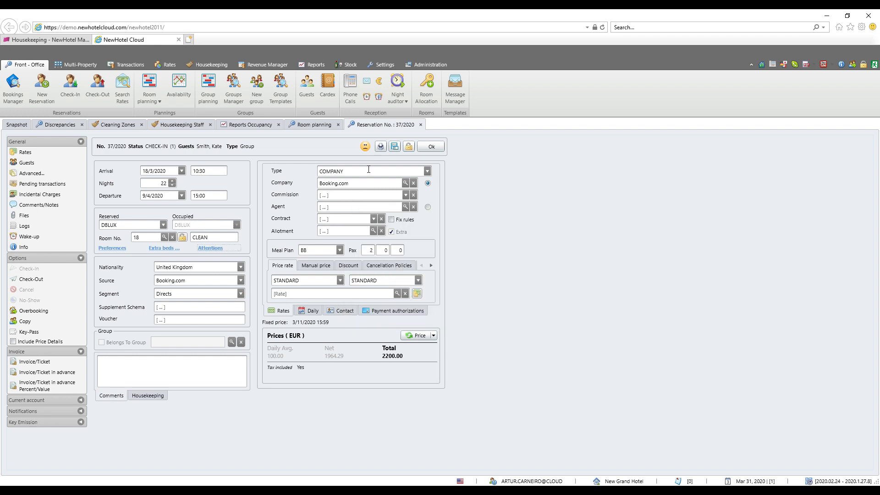
{"action": "left_click", "coordinate": [394, 147]}
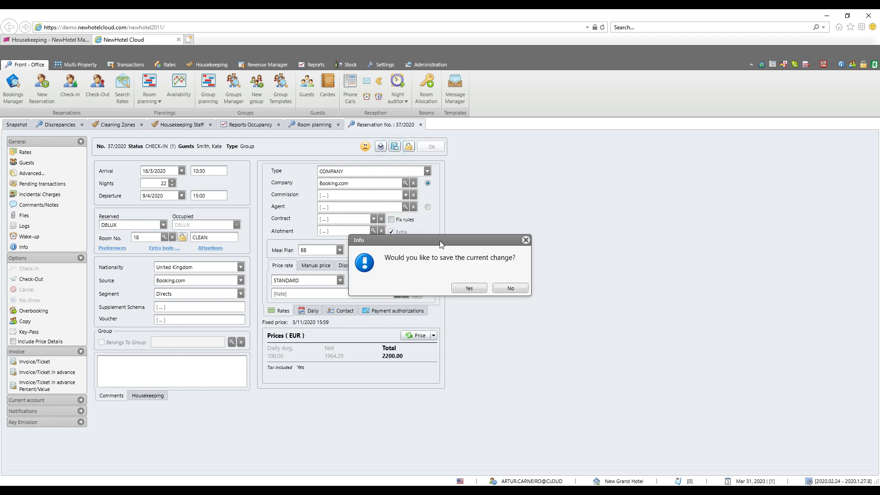
{"action": "left_click", "coordinate": [468, 289]}
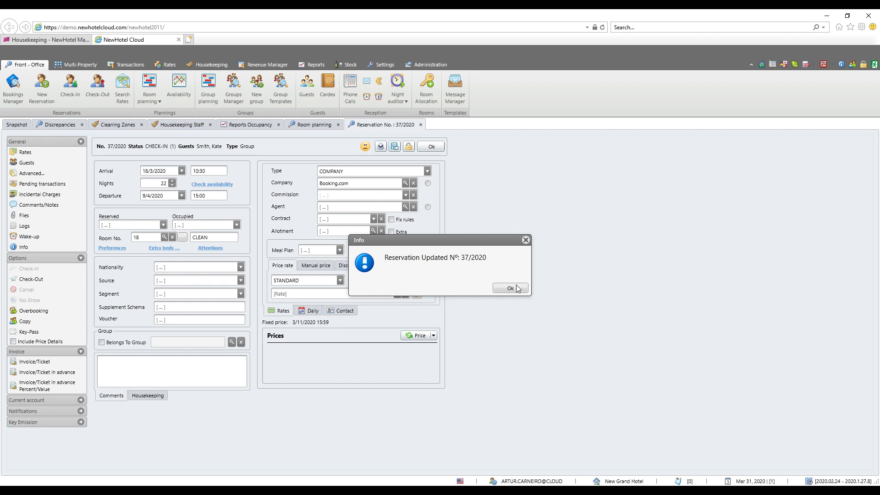
{"action": "left_click", "coordinate": [511, 289]}
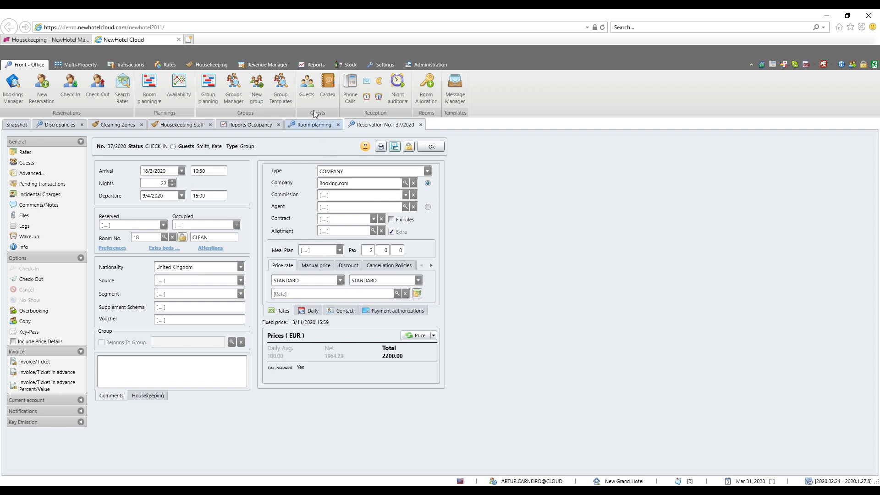
Filter all reports by "gue", open the Guests Attentions report for 31/3/2020 and examine its Attentions column.
{"action": "left_click", "coordinate": [315, 64]}
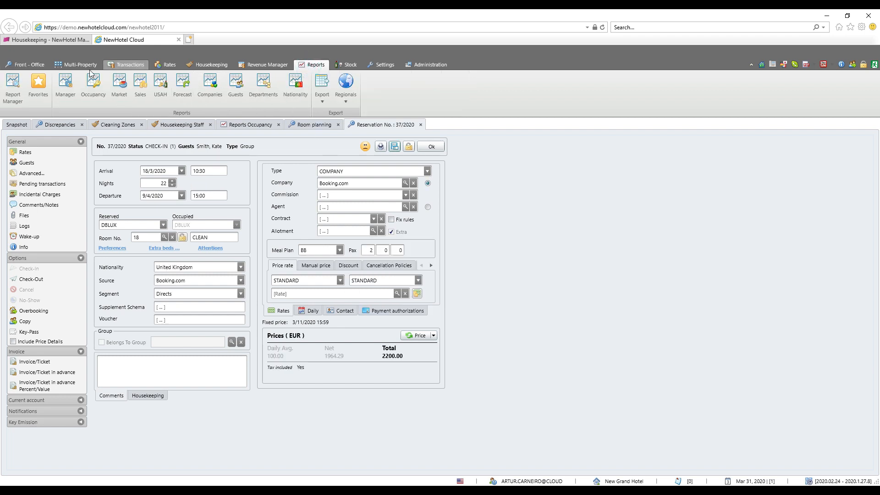
{"action": "left_click", "coordinate": [13, 88]}
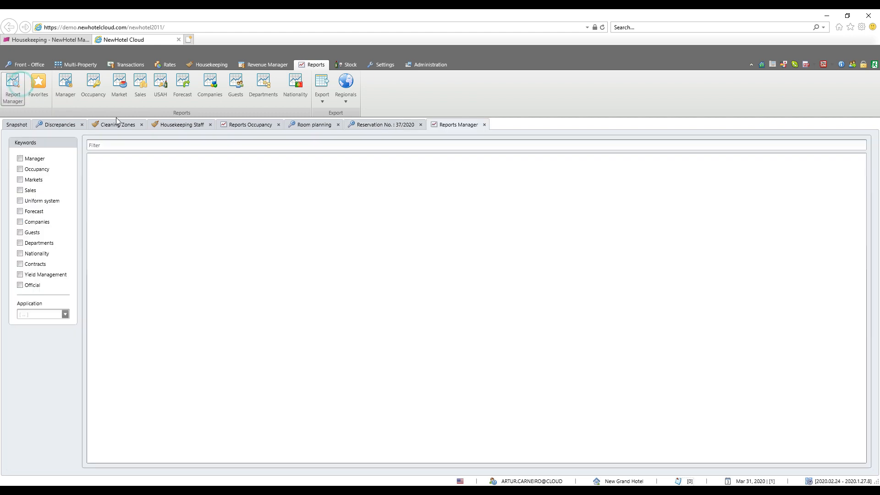
{"action": "left_click", "coordinate": [174, 146]}
{"action": "type", "text": "gue"}
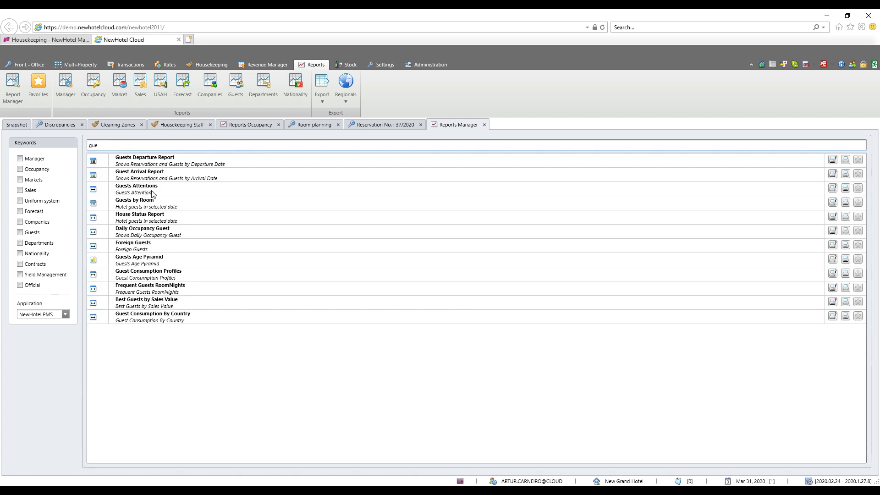
{"action": "left_click", "coordinate": [153, 193]}
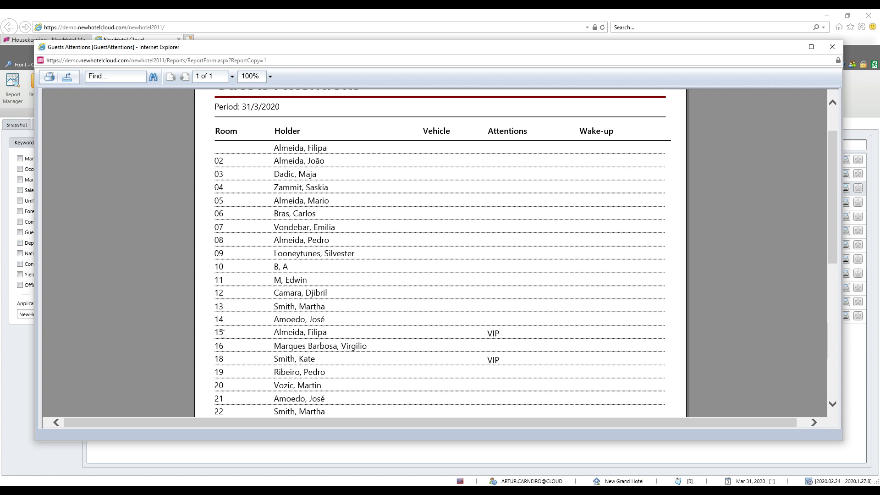
{"action": "triple_click", "coordinate": [486, 333]}
{"action": "left_click", "coordinate": [486, 334]}
{"action": "scroll", "coordinate": [500, 373], "scroll_direction": "down", "scroll_amount": 1}
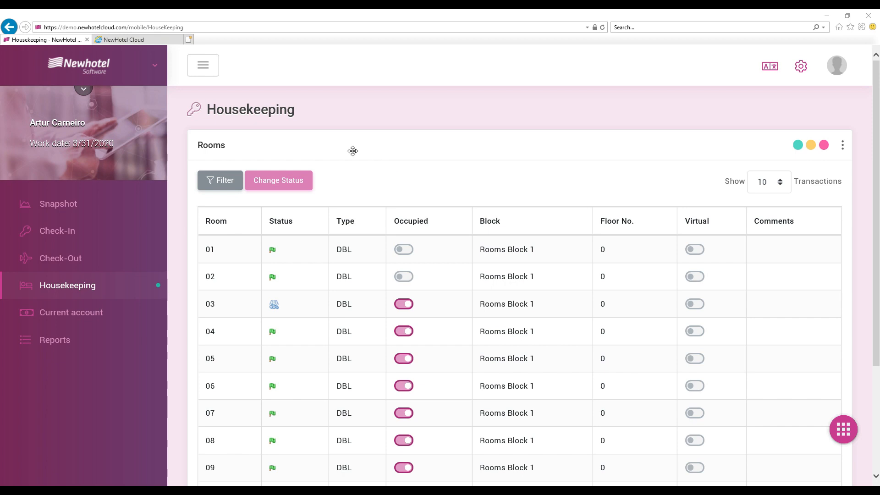
Change the status of room 10 in the mobile Housekeeping room list and confirm the change.
{"action": "scroll", "coordinate": [401, 179], "scroll_direction": "down", "scroll_amount": 3}
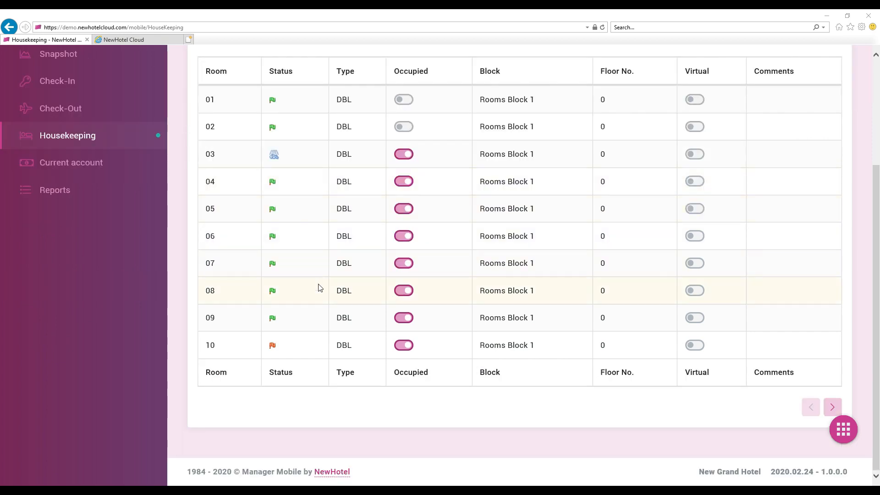
{"action": "scroll", "coordinate": [480, 318], "scroll_direction": "up", "scroll_amount": 3}
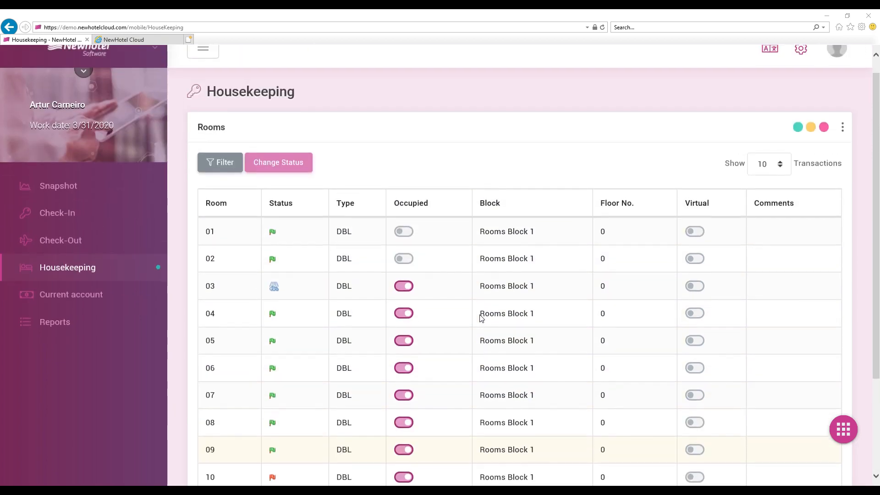
{"action": "scroll", "coordinate": [479, 318], "scroll_direction": "down", "scroll_amount": 3}
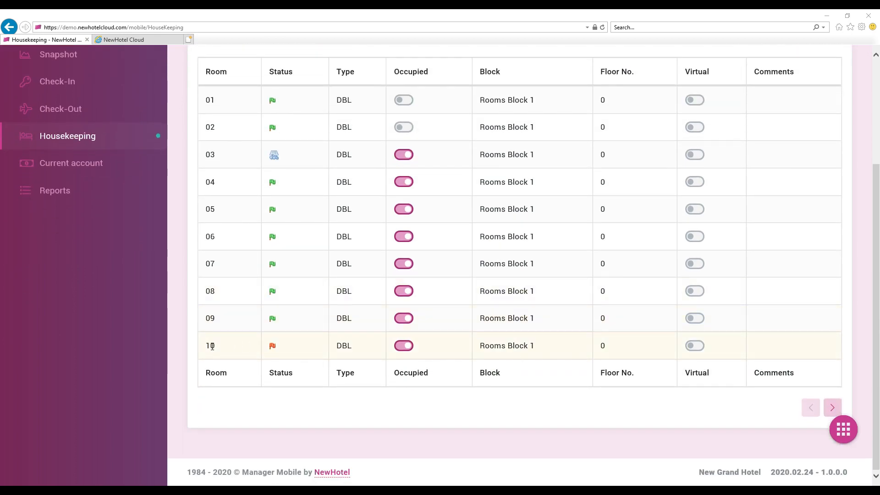
{"action": "left_click", "coordinate": [289, 351]}
{"action": "scroll", "coordinate": [298, 315], "scroll_direction": "up", "scroll_amount": 3}
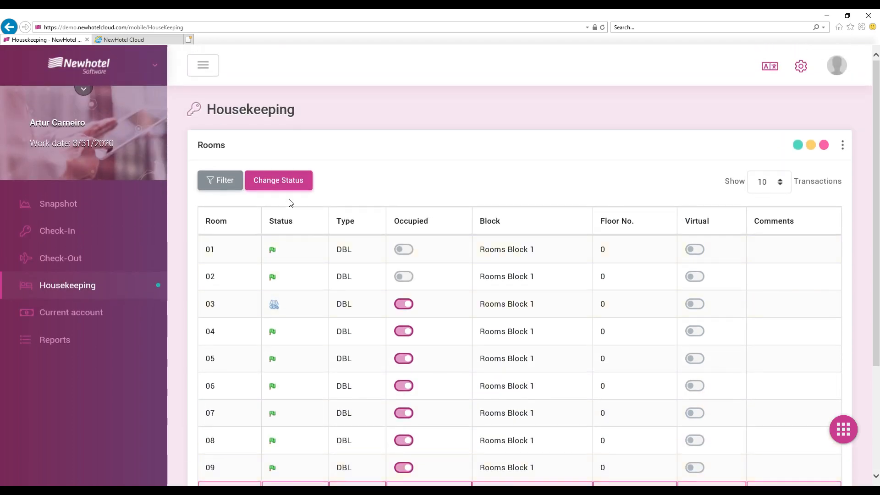
{"action": "left_click", "coordinate": [289, 185]}
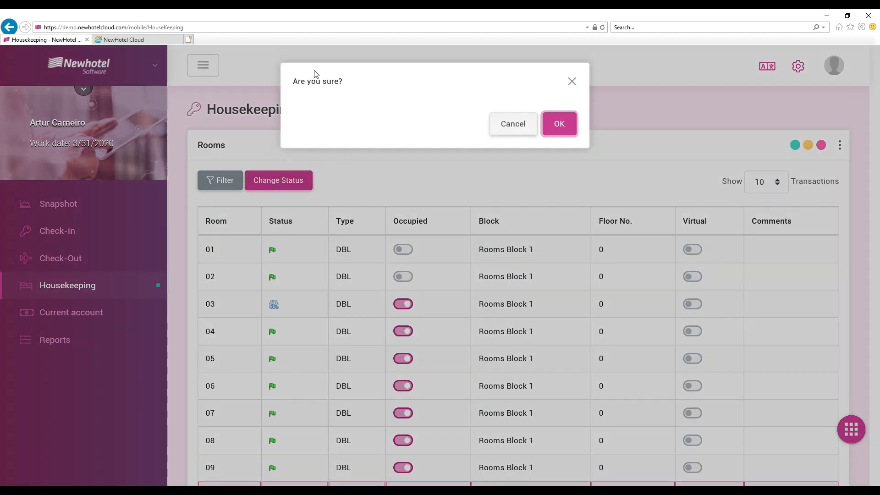
{"action": "left_click", "coordinate": [558, 125]}
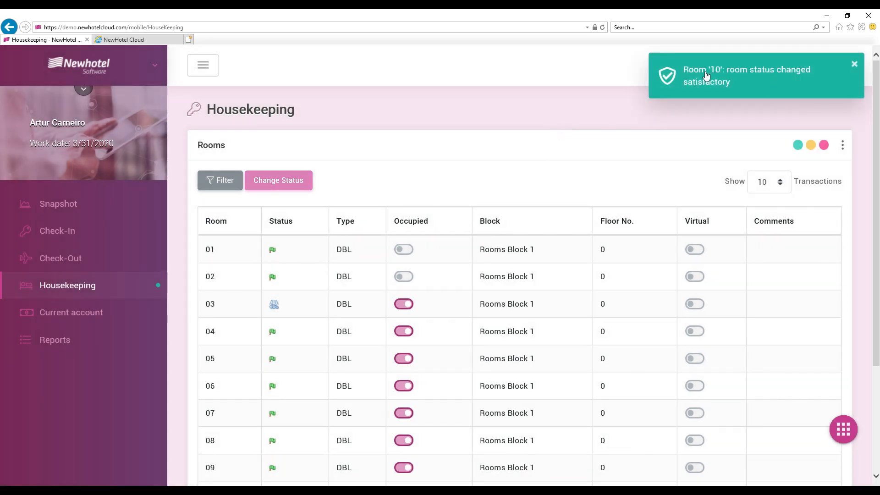
Dismiss the notification, check room 10's status in the NewHotel Cloud room planning with refreshed data, and return to the mobile Housekeeping page.
{"action": "left_click", "coordinate": [855, 66]}
{"action": "scroll", "coordinate": [504, 275], "scroll_direction": "down", "scroll_amount": 3}
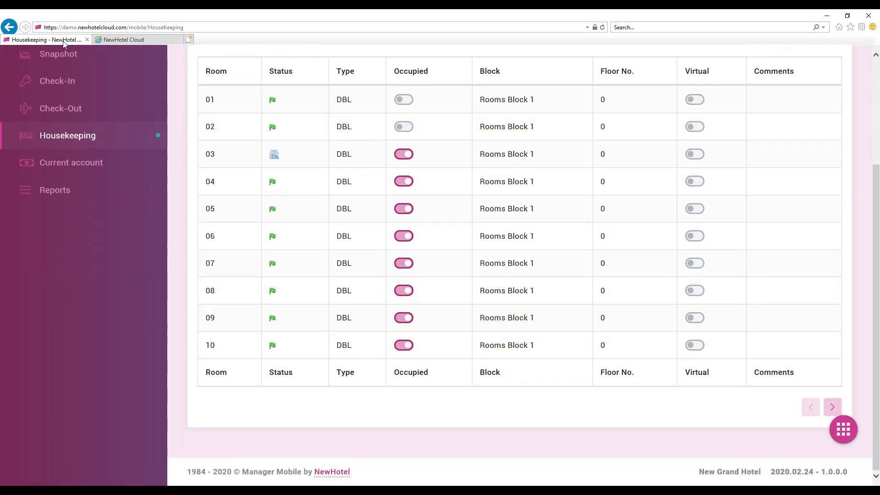
{"action": "left_click", "coordinate": [117, 39]}
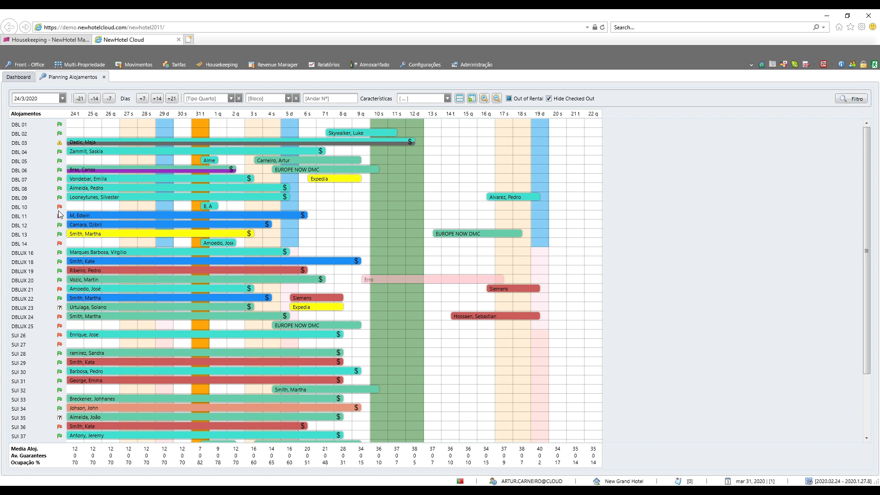
{"action": "left_click", "coordinate": [853, 104]}
{"action": "left_click", "coordinate": [57, 40]}
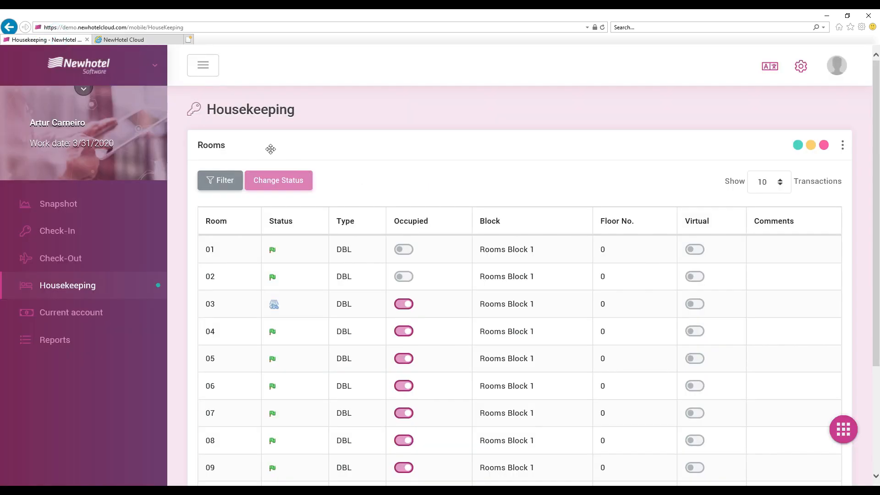
Filter the mobile Housekeeping room list to show only rooms that are Occupied and Dirty.
{"action": "left_click", "coordinate": [222, 181]}
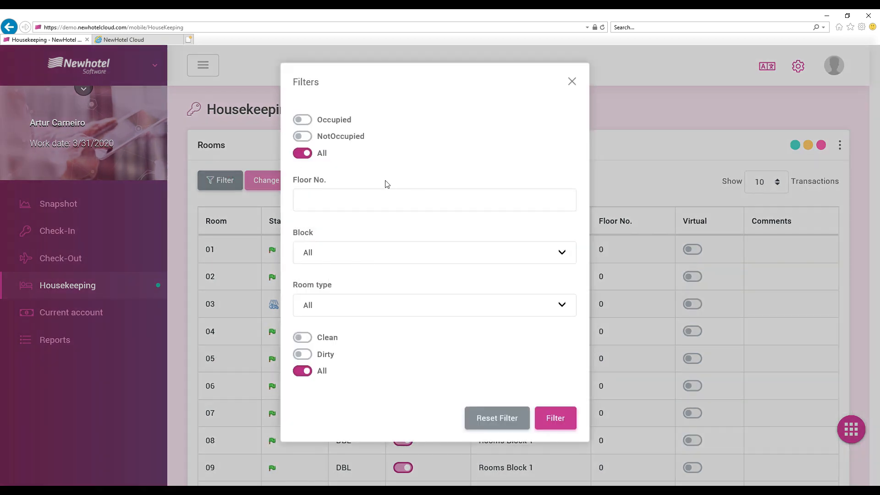
{"action": "left_click", "coordinate": [310, 121]}
{"action": "left_click", "coordinate": [310, 139]}
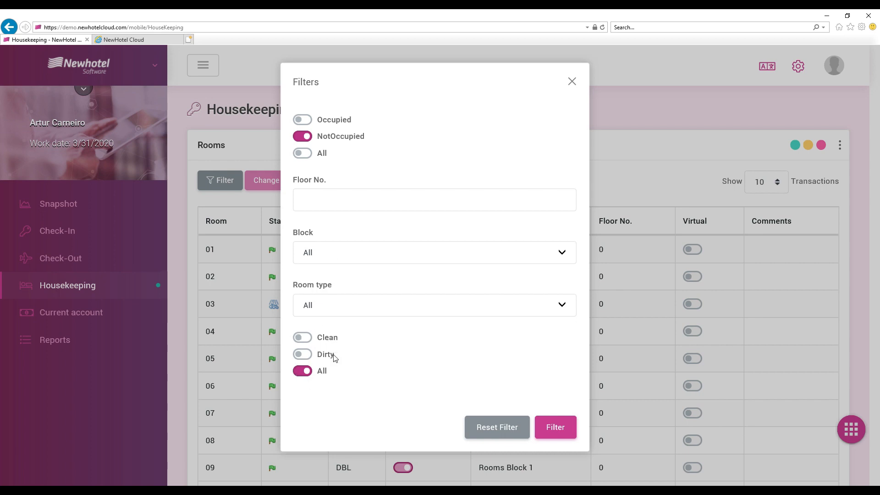
{"action": "left_click", "coordinate": [303, 120]}
{"action": "left_click", "coordinate": [307, 357]}
{"action": "left_click", "coordinate": [552, 434]}
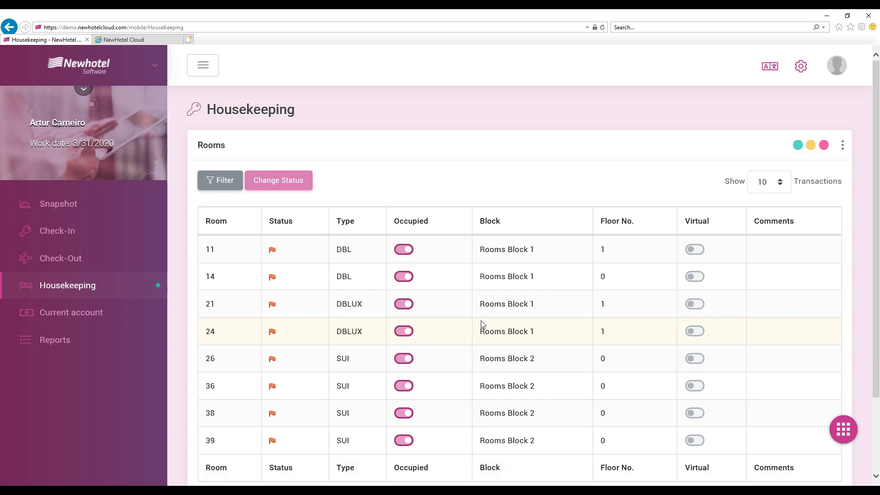
{"action": "scroll", "coordinate": [422, 315], "scroll_direction": "down", "scroll_amount": 2}
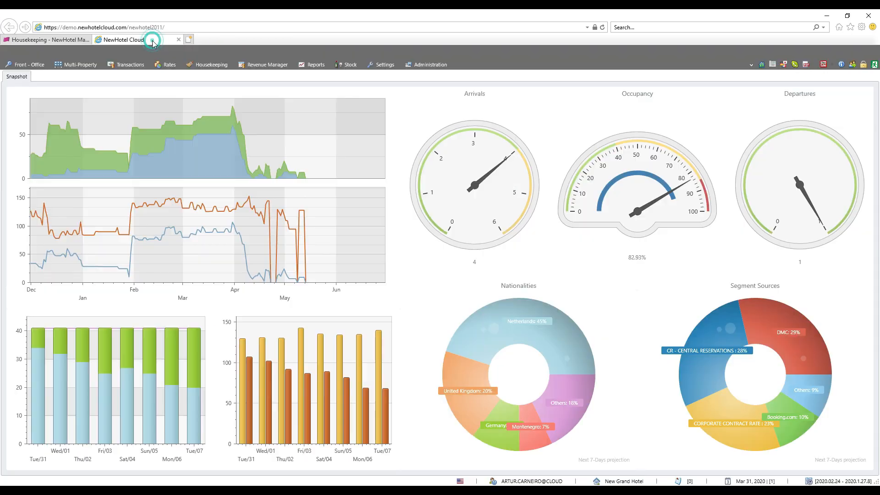
Switch to NewHotel Cloud, open the user administration list and start a new user record.
{"action": "left_click", "coordinate": [152, 41]}
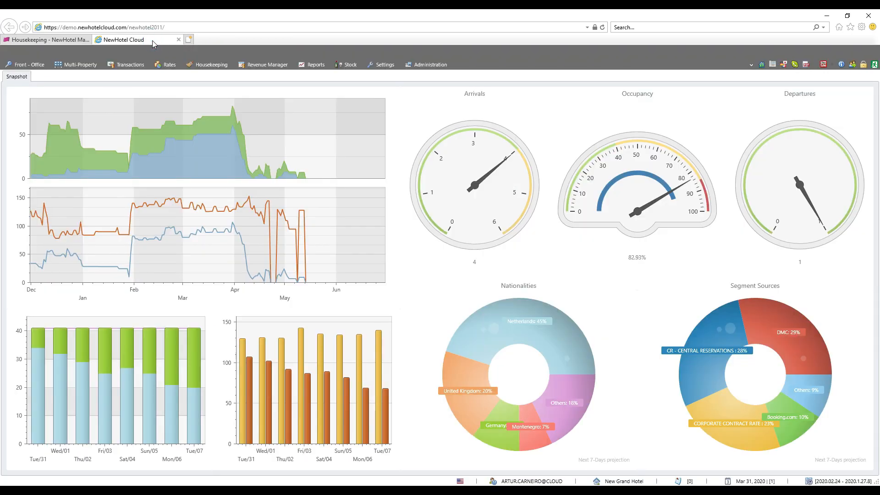
{"action": "left_click", "coordinate": [428, 67]}
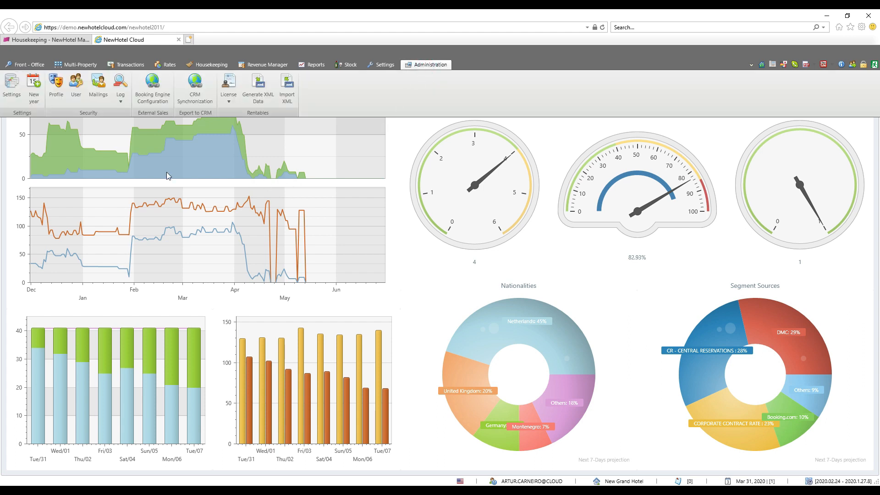
{"action": "left_click", "coordinate": [77, 99]}
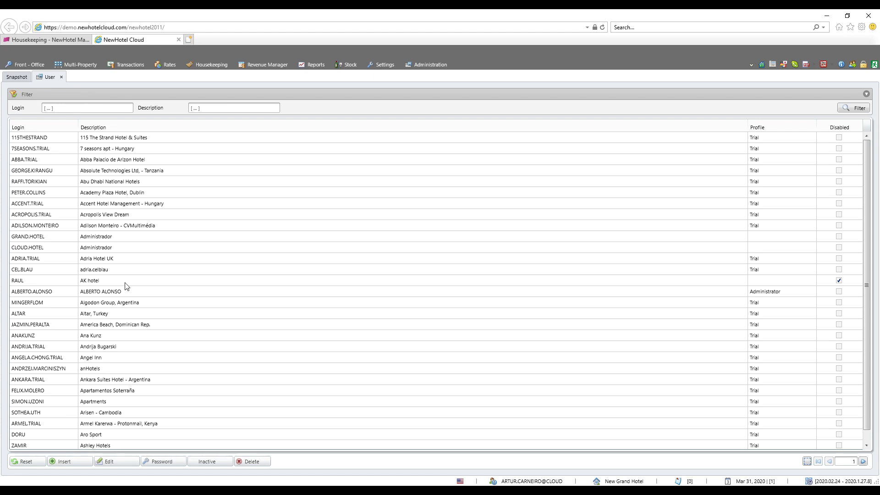
{"action": "left_click", "coordinate": [72, 462]}
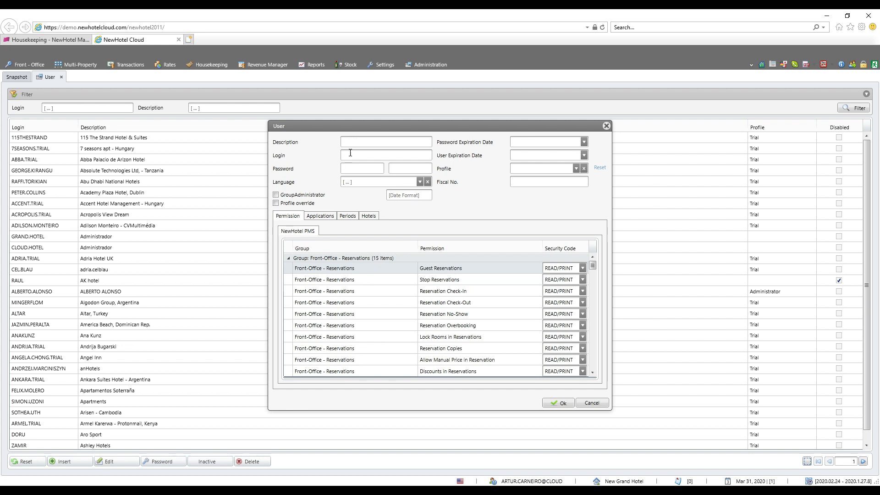
Examine the new user's password field, the permission list and the security code options for Guest Reservations.
{"action": "left_click", "coordinate": [351, 167]}
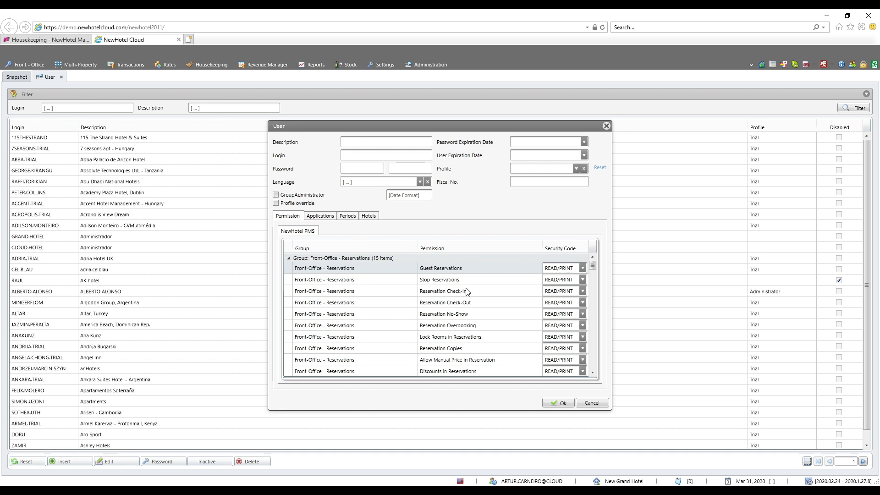
{"action": "scroll", "coordinate": [467, 292], "scroll_direction": "down", "scroll_amount": 2}
{"action": "scroll", "coordinate": [467, 292], "scroll_direction": "up", "scroll_amount": 2}
{"action": "left_click", "coordinate": [582, 269]}
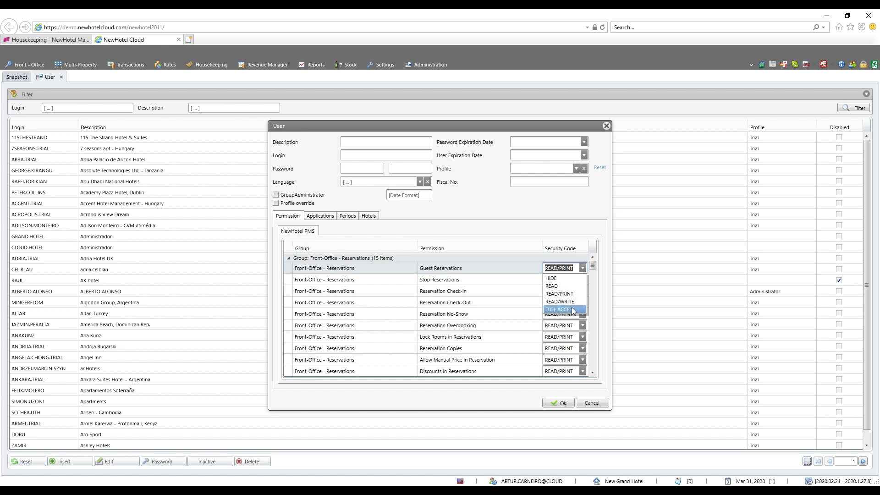
Set the new user's Housekeeping permissions for Rooms Out-of-Order, Room Status and Room Discrepancies to FULL ACCESS.
{"action": "scroll", "coordinate": [504, 302], "scroll_direction": "down", "scroll_amount": 5}
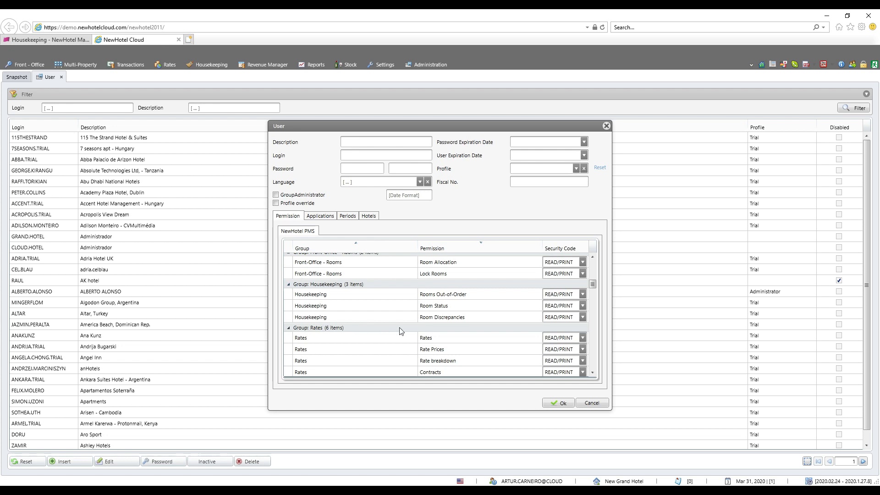
{"action": "left_click", "coordinate": [581, 295]}
{"action": "left_click", "coordinate": [573, 339]}
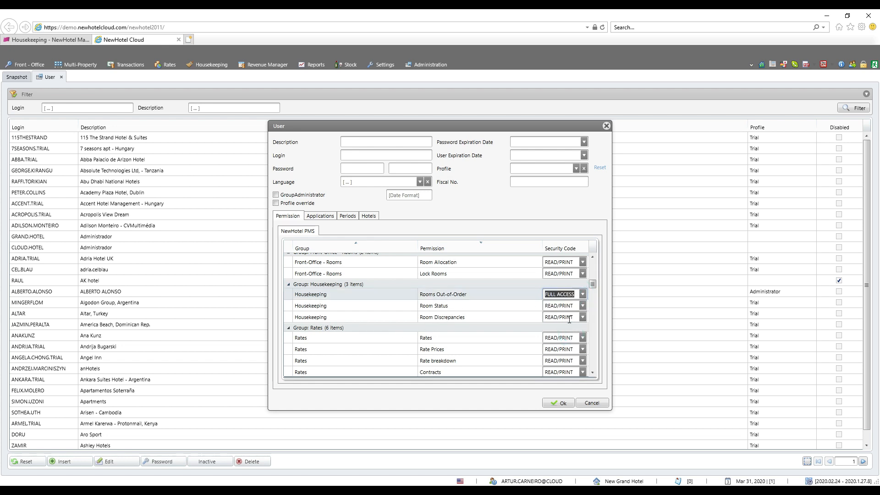
{"action": "left_click", "coordinate": [582, 306]}
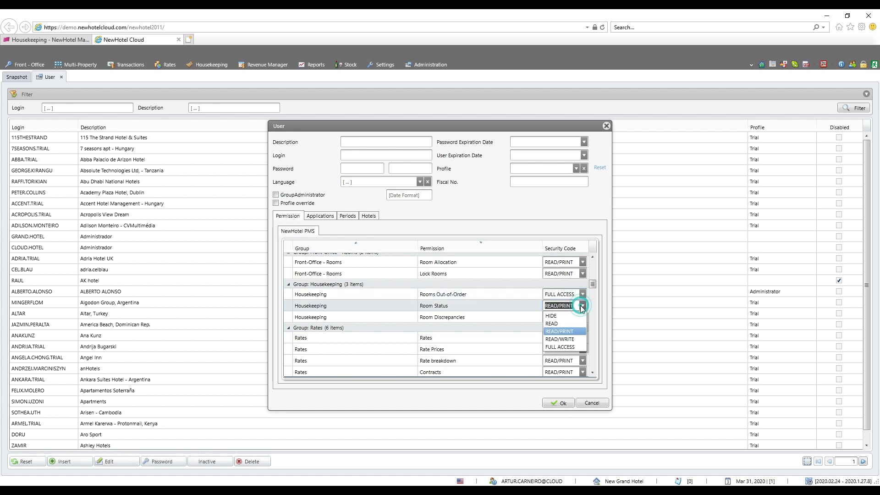
{"action": "left_click", "coordinate": [572, 347]}
{"action": "left_click", "coordinate": [582, 317]}
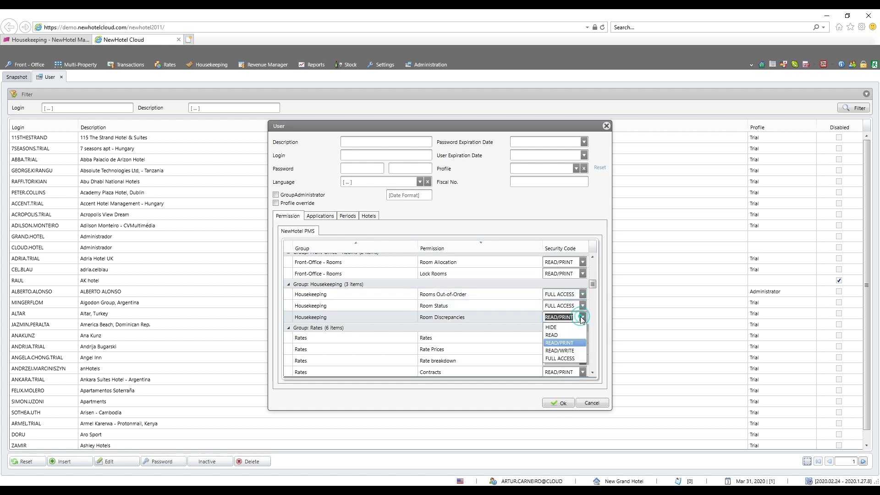
{"action": "left_click", "coordinate": [566, 359]}
{"action": "scroll", "coordinate": [408, 311], "scroll_direction": "down", "scroll_amount": 1}
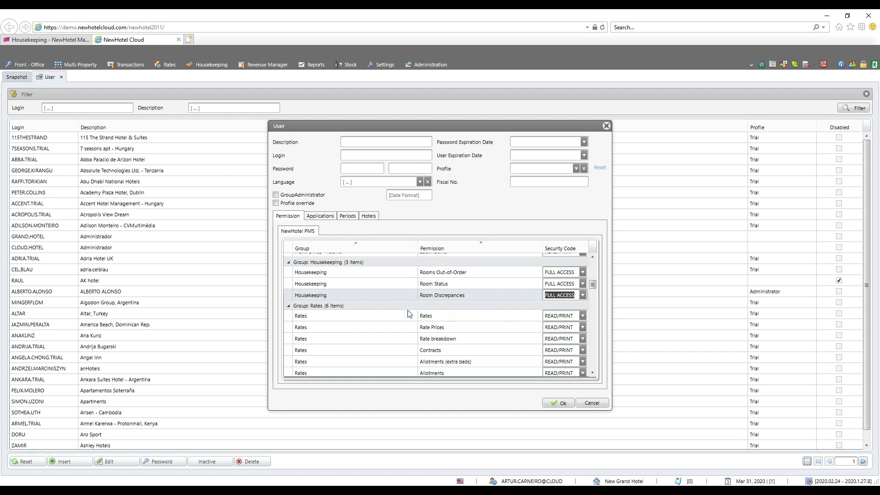